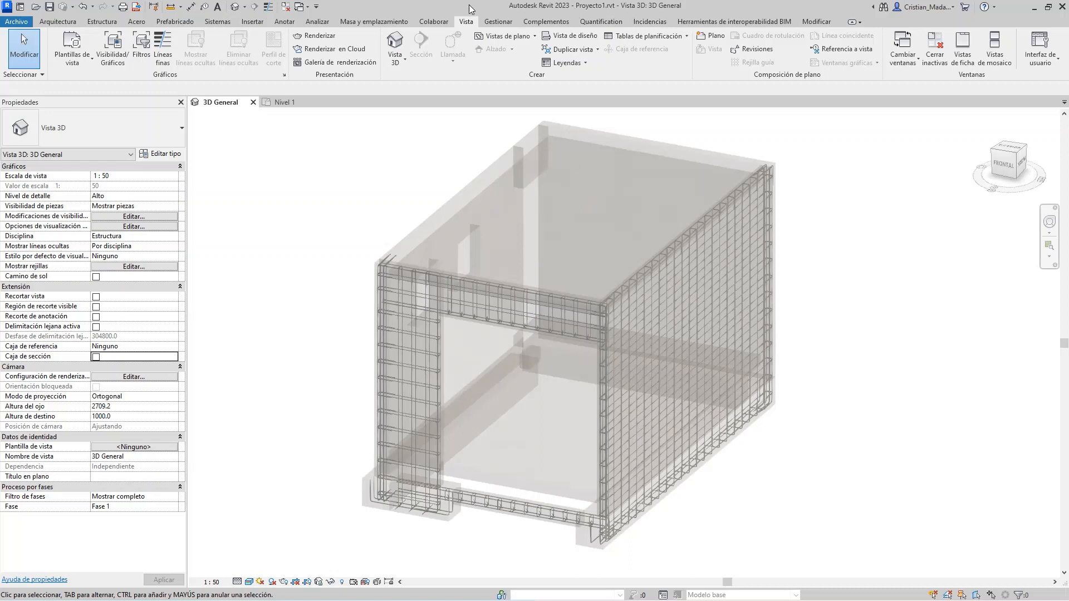
Place the Revit 3D model beside the AutoCAD elevation, with the Properties palette closed and the whole structure framed
double_click(470, 8)
key(super+Right)
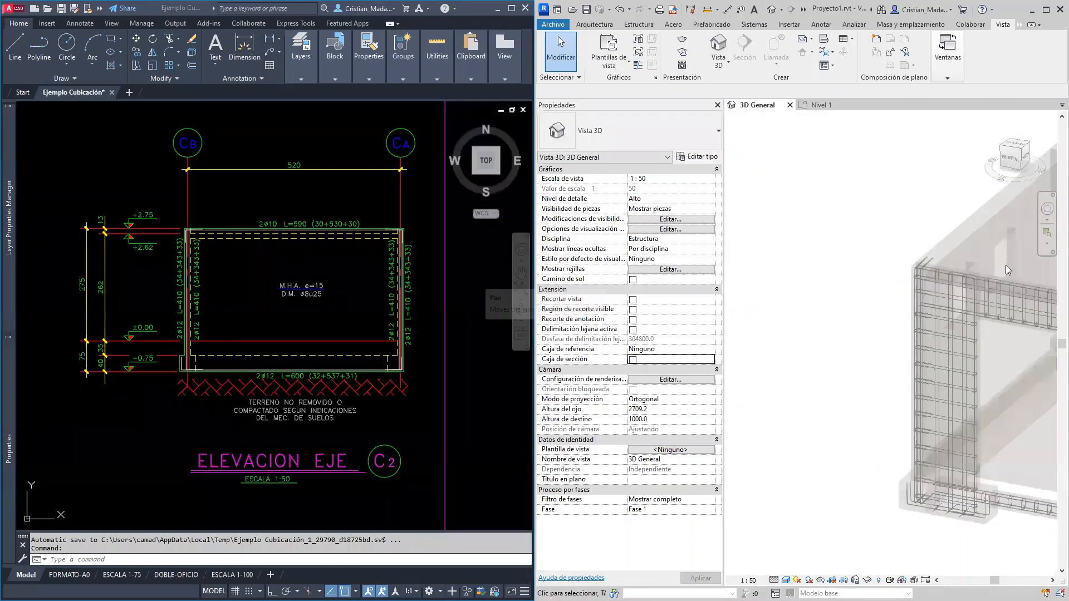
middle_drag(975, 346, 791, 350)
click(717, 104)
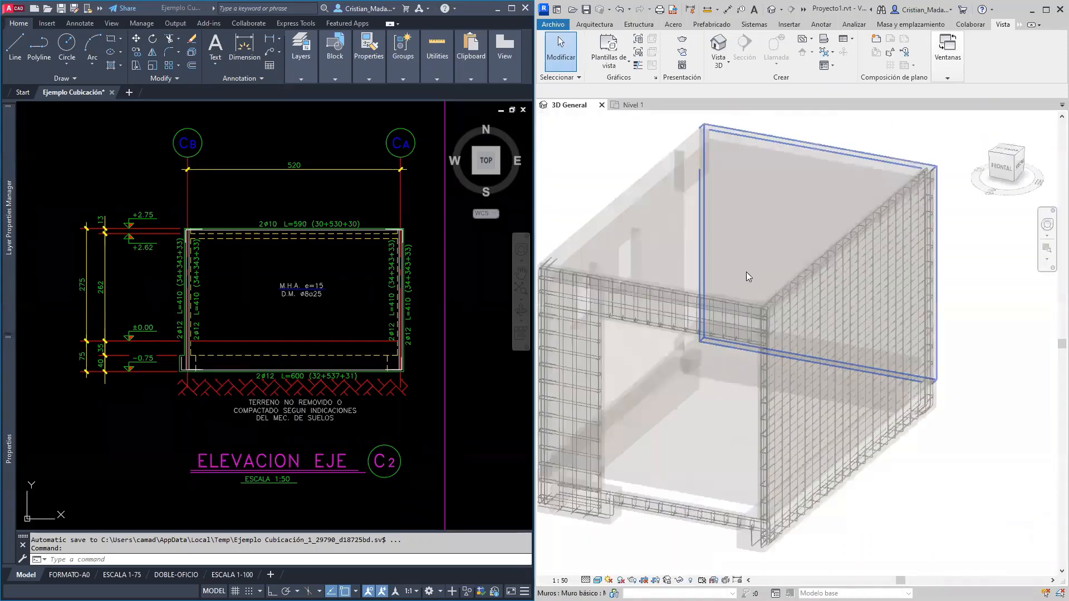
middle_drag(742, 381, 783, 411)
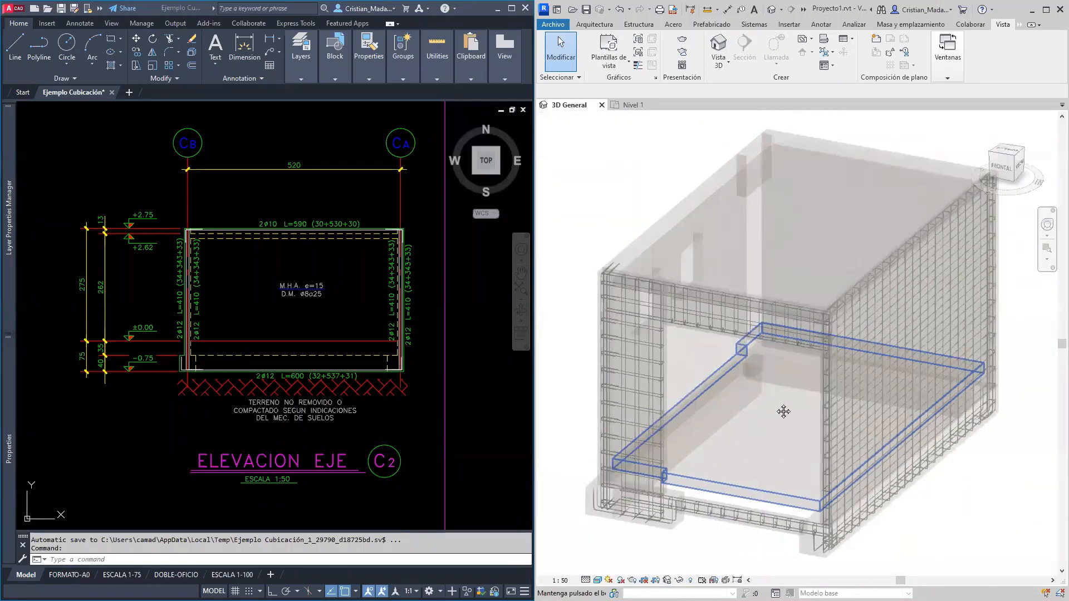
click(337, 297)
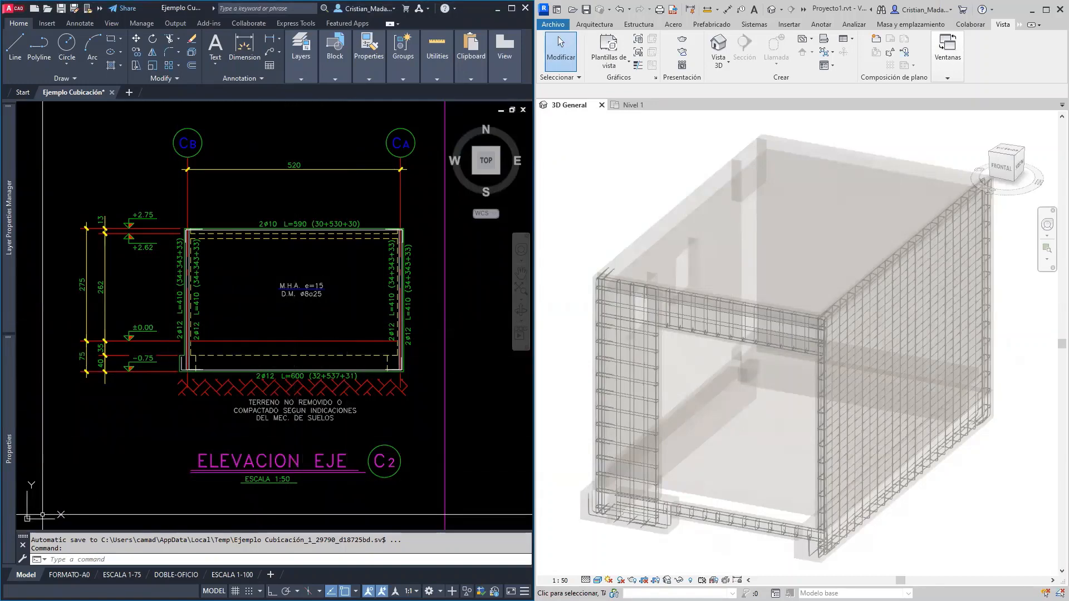
Switch to the Excel takeoff workbook and fill the first table row with quantity 2, diameter 12 mm and length 6 m
key(alt+Tab)
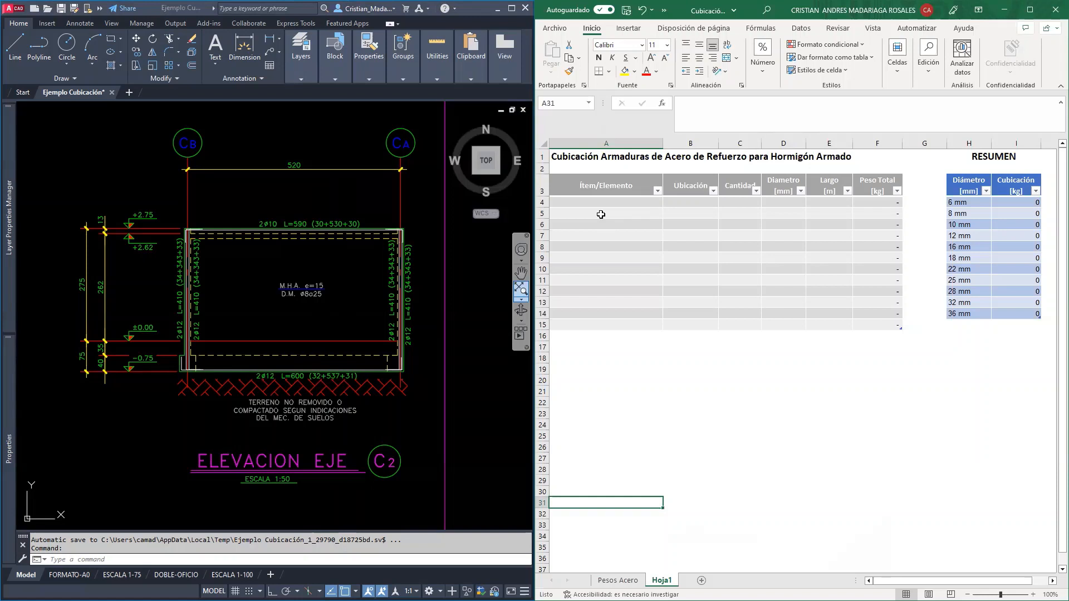
click(605, 201)
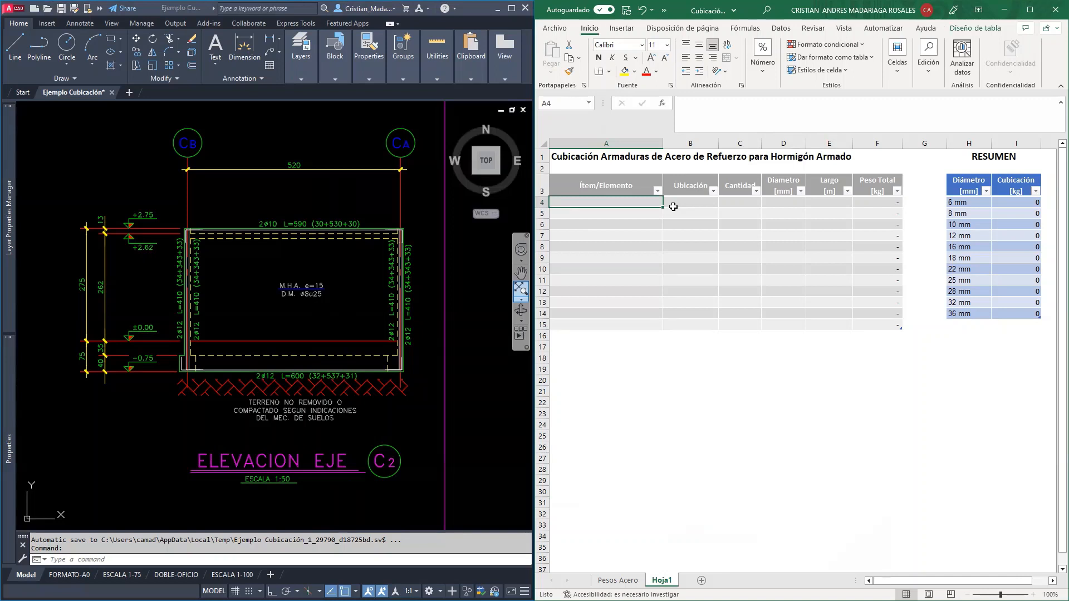
click(737, 201)
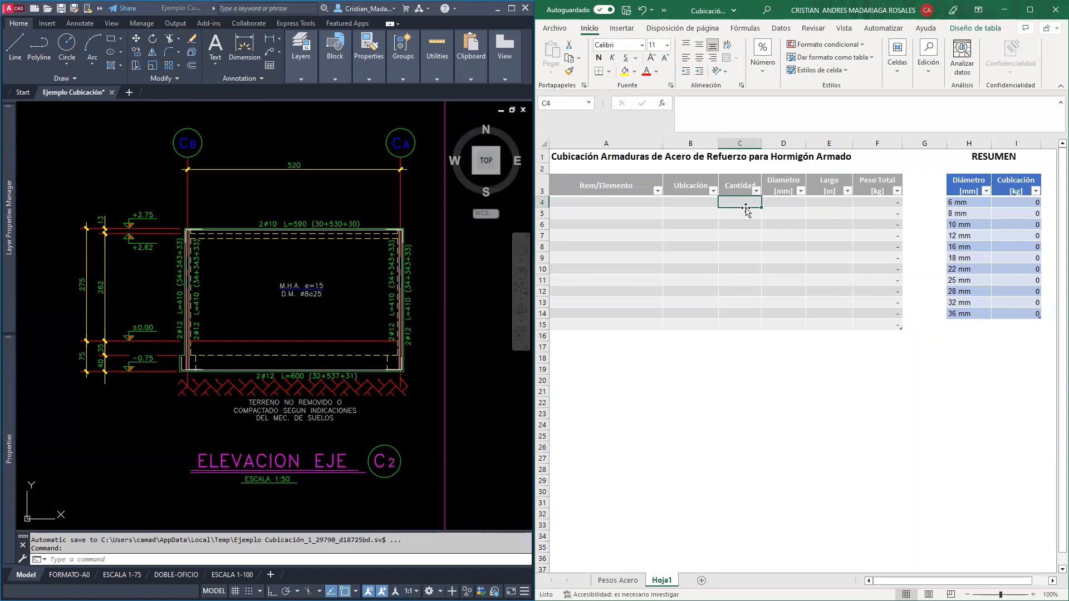
text(2)
key(Tab)
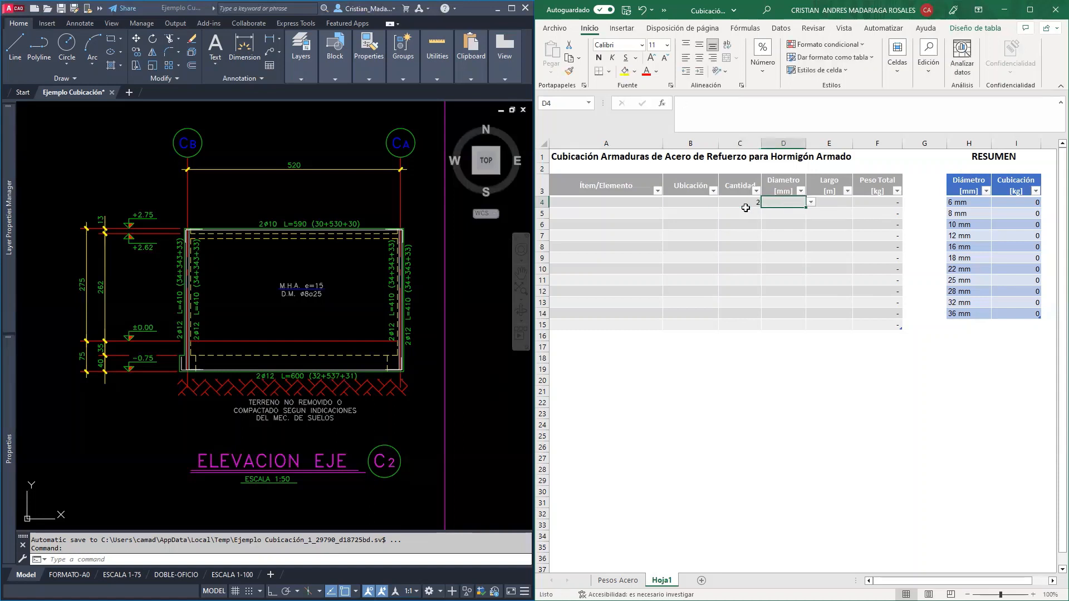
text(12)
key(Tab)
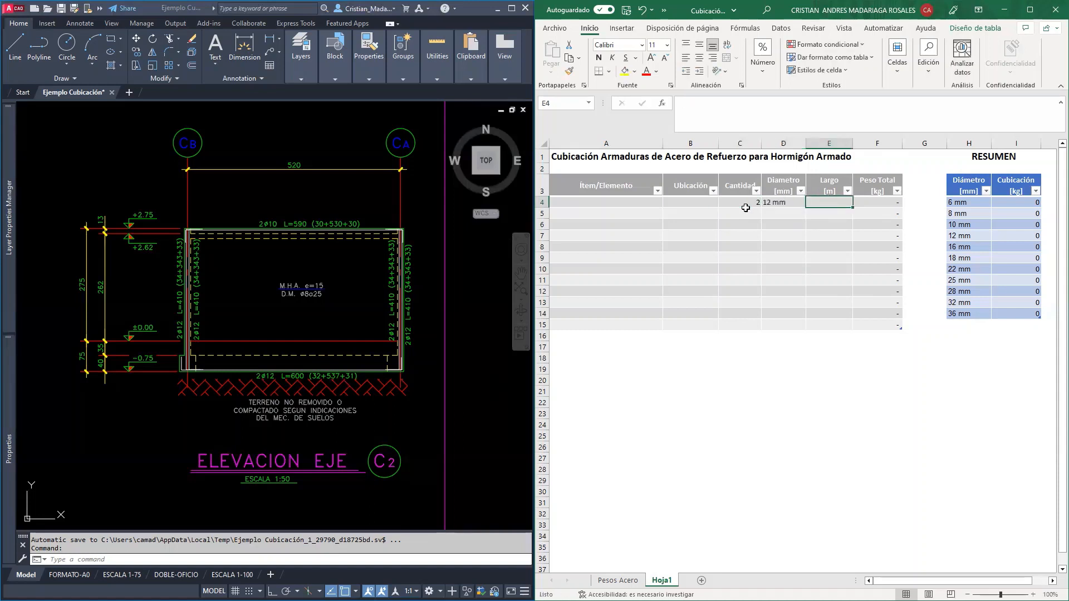
text(6)
key(Return)
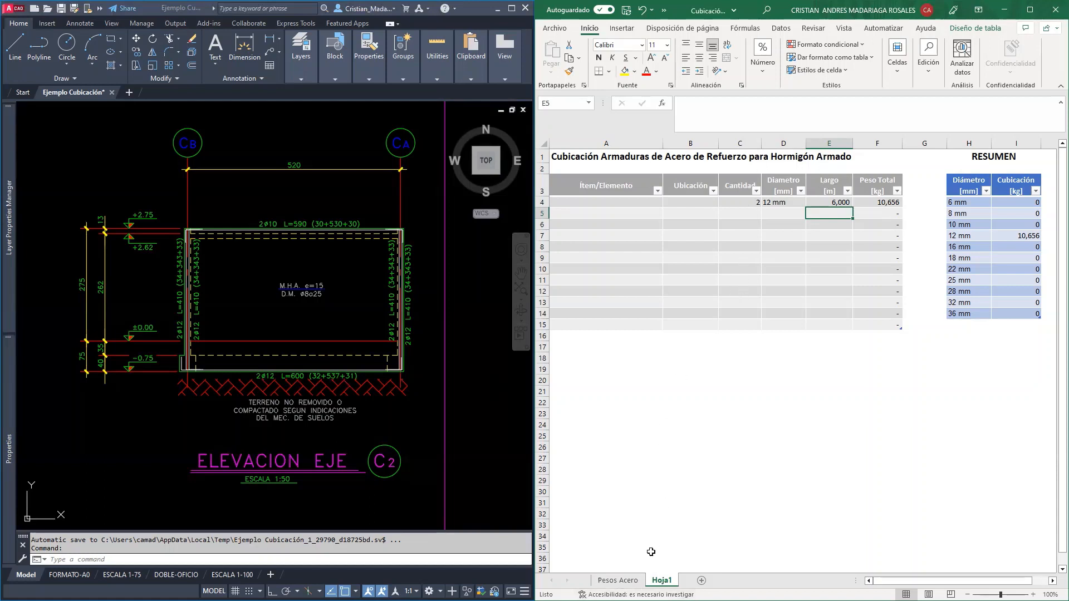
Examine the bar diameters and their weights per metre on the Pesos Acero sheet
click(618, 580)
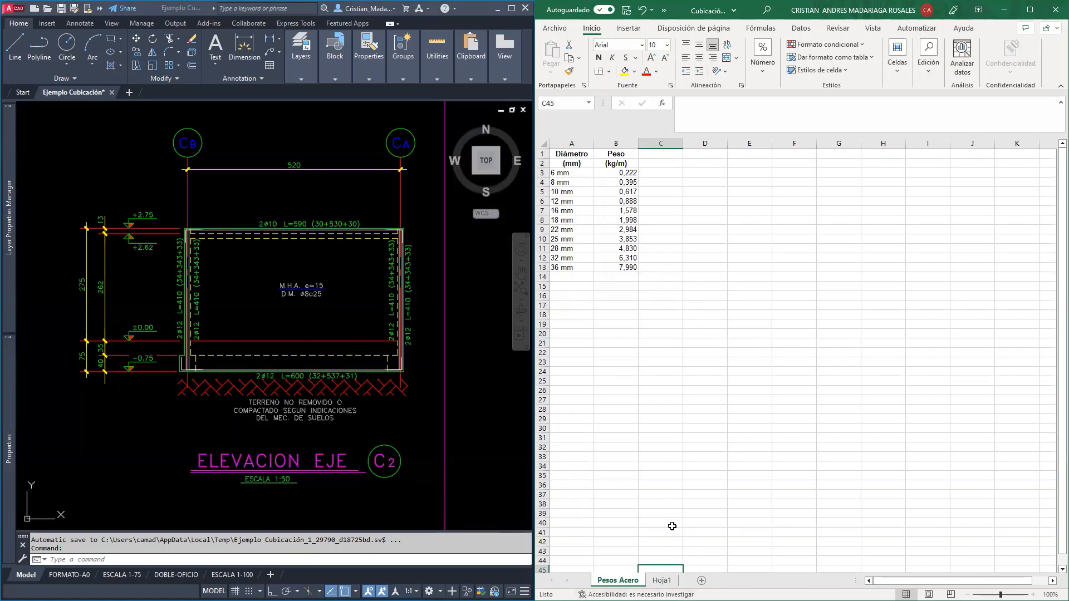
drag(564, 154, 609, 268)
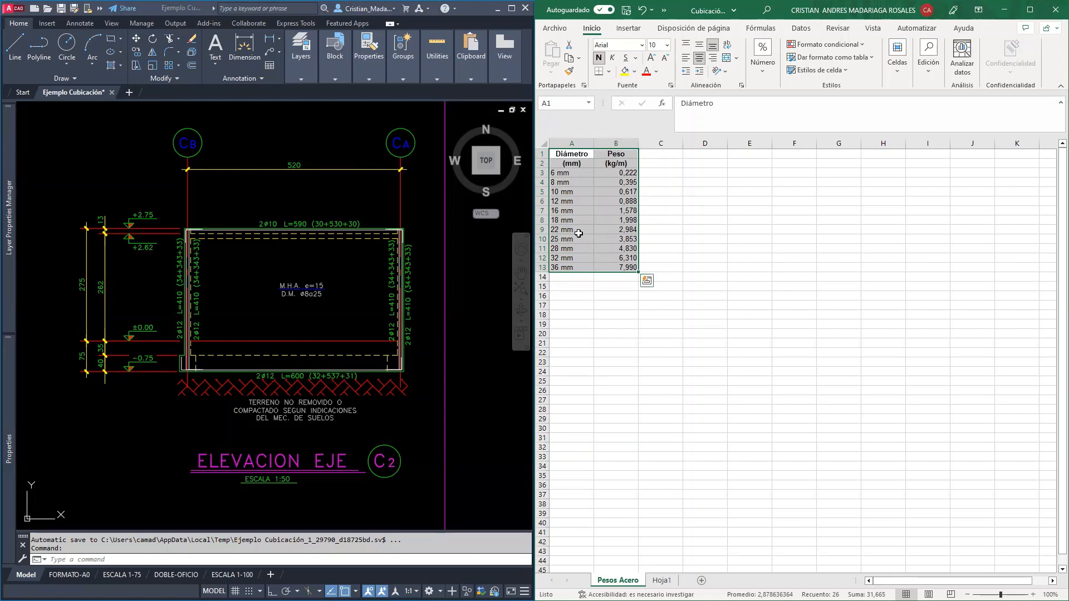
click(692, 257)
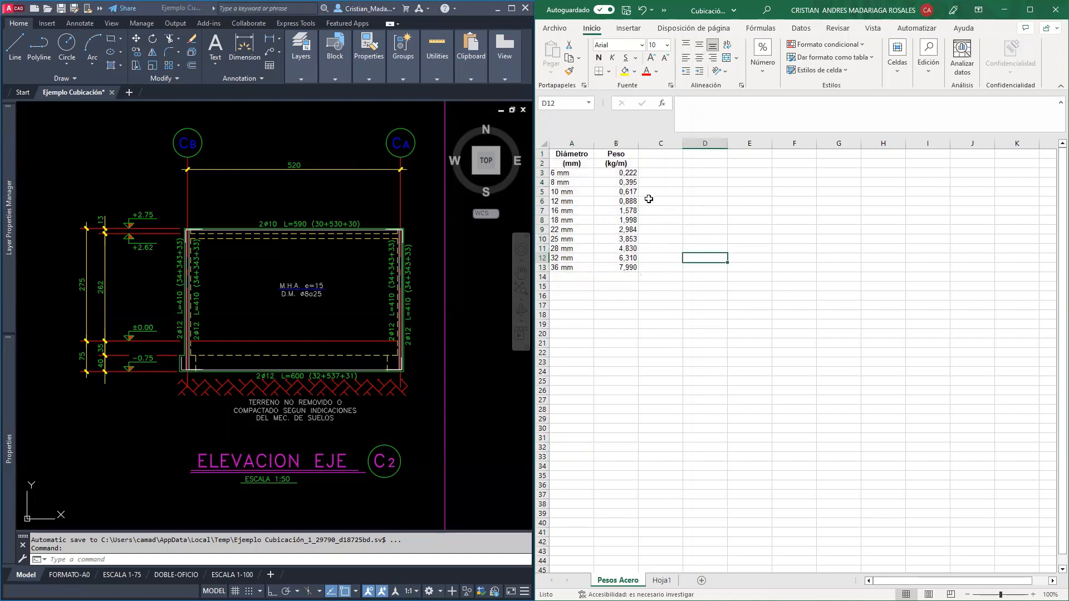
click(578, 173)
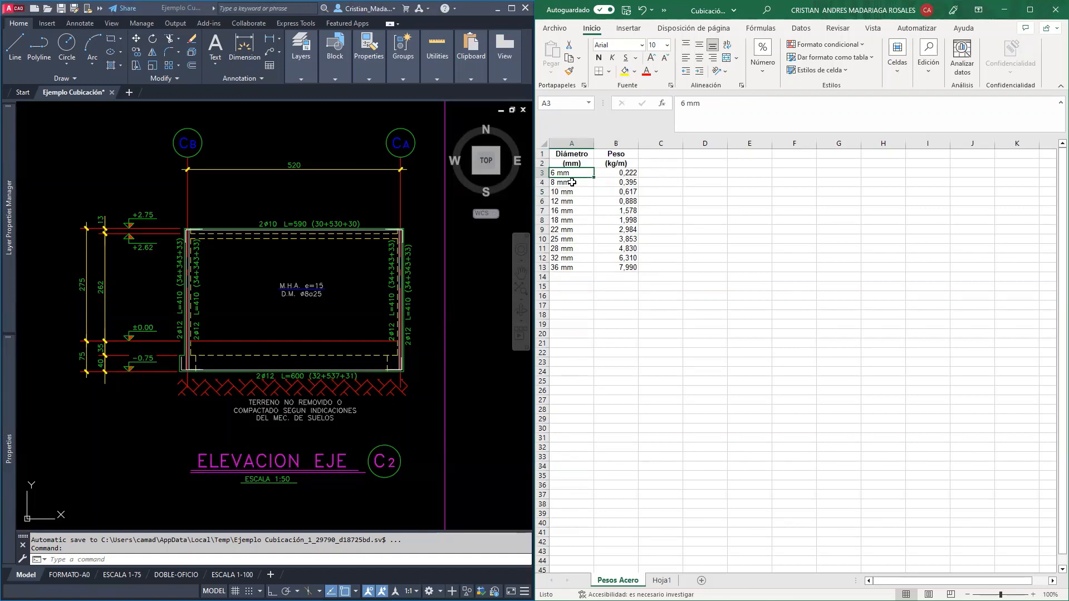
click(632, 182)
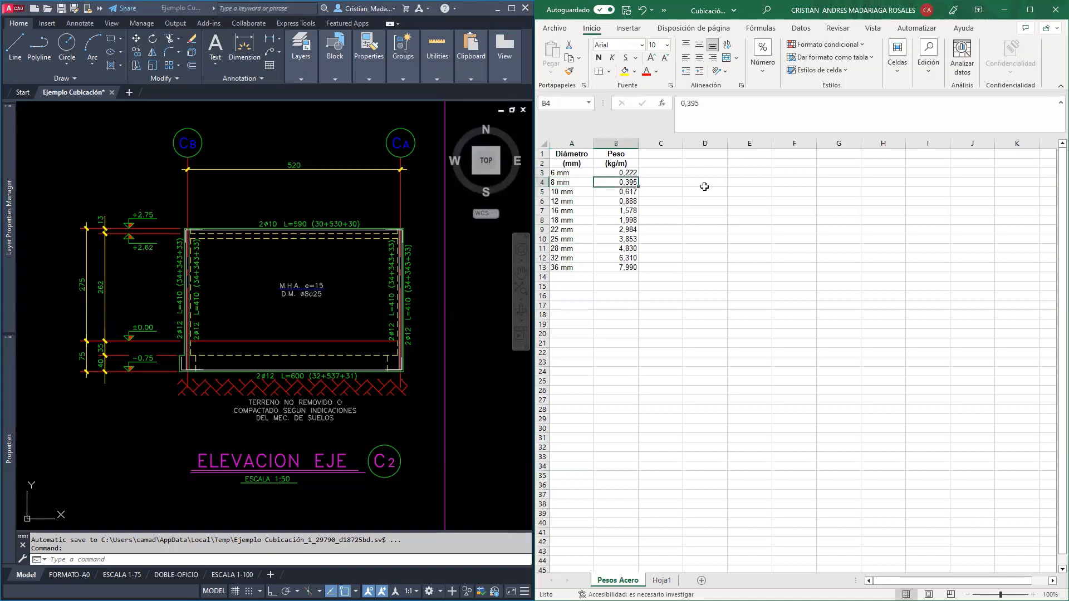
click(567, 270)
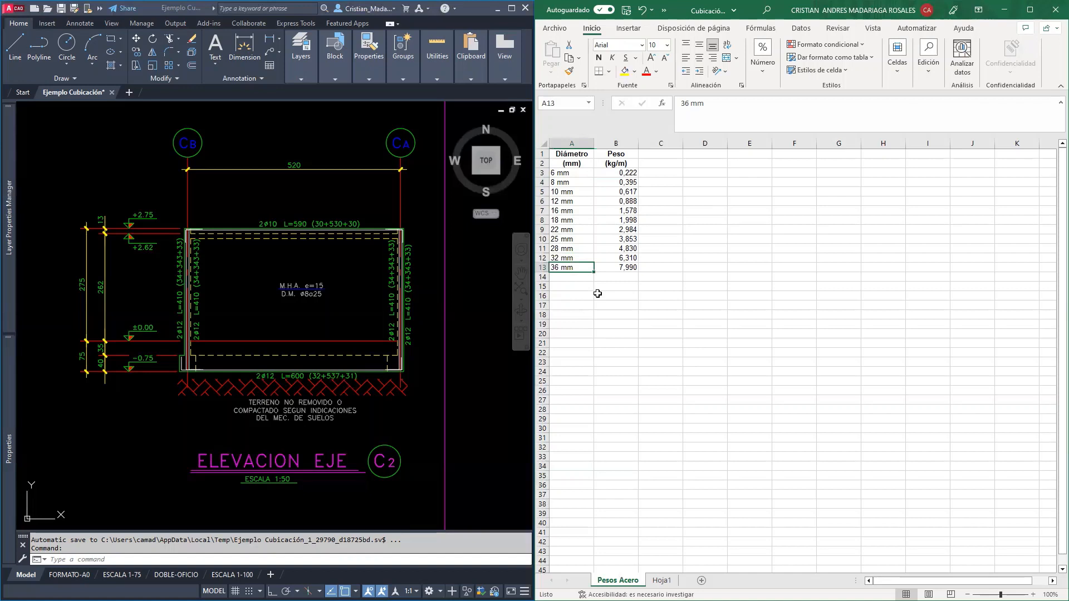
click(620, 268)
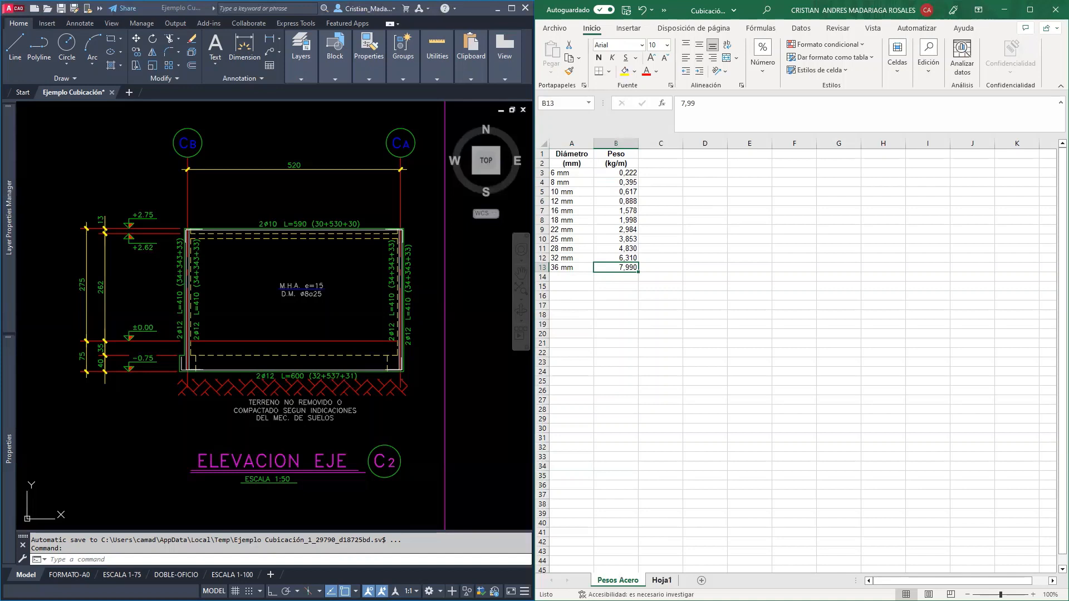
Inspect the first row's total weight formula and inputs on Hoja1, plus the 6, 8 and 10 mm summary formulas
click(658, 582)
click(878, 201)
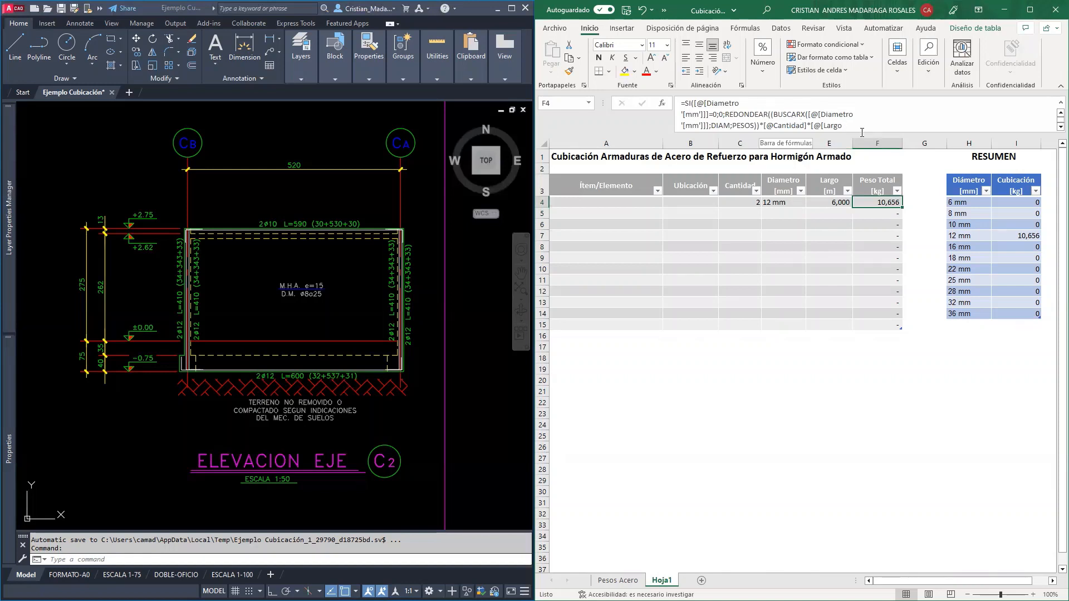
click(781, 203)
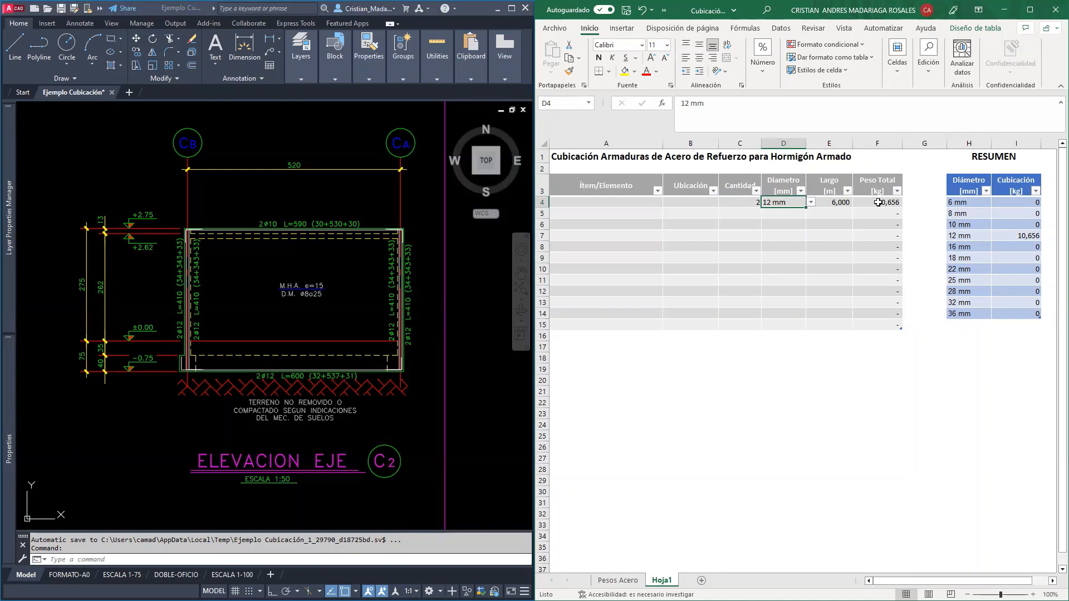
click(838, 202)
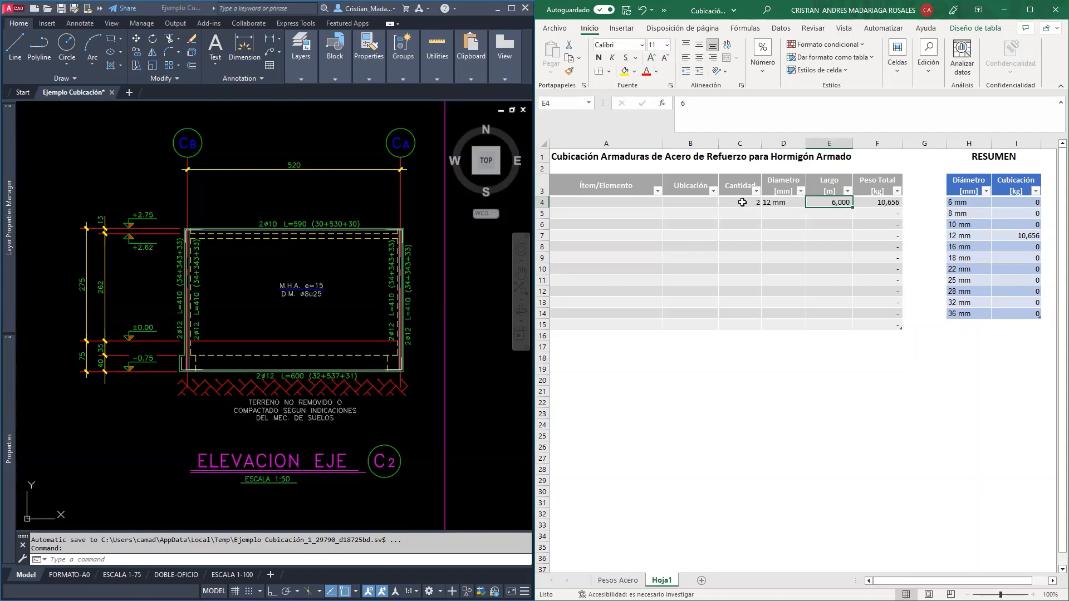
click(1013, 202)
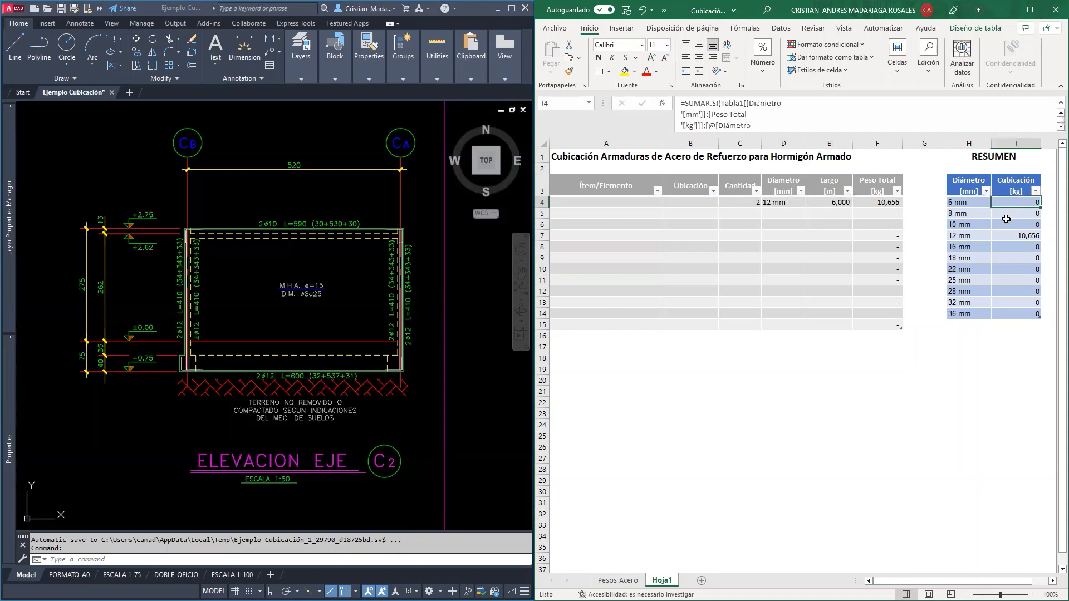
click(1008, 214)
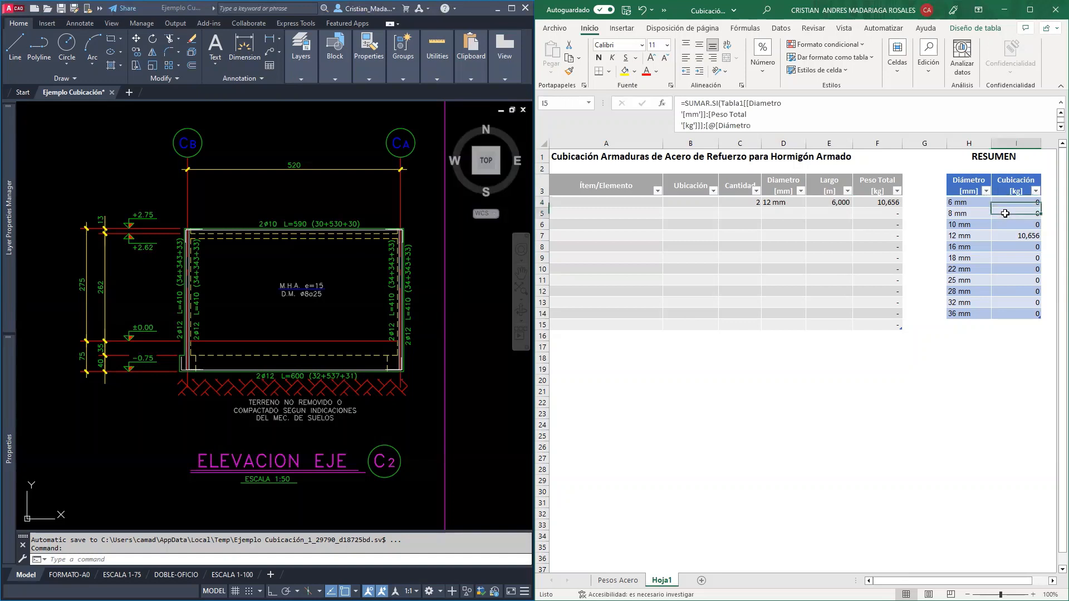
click(1010, 224)
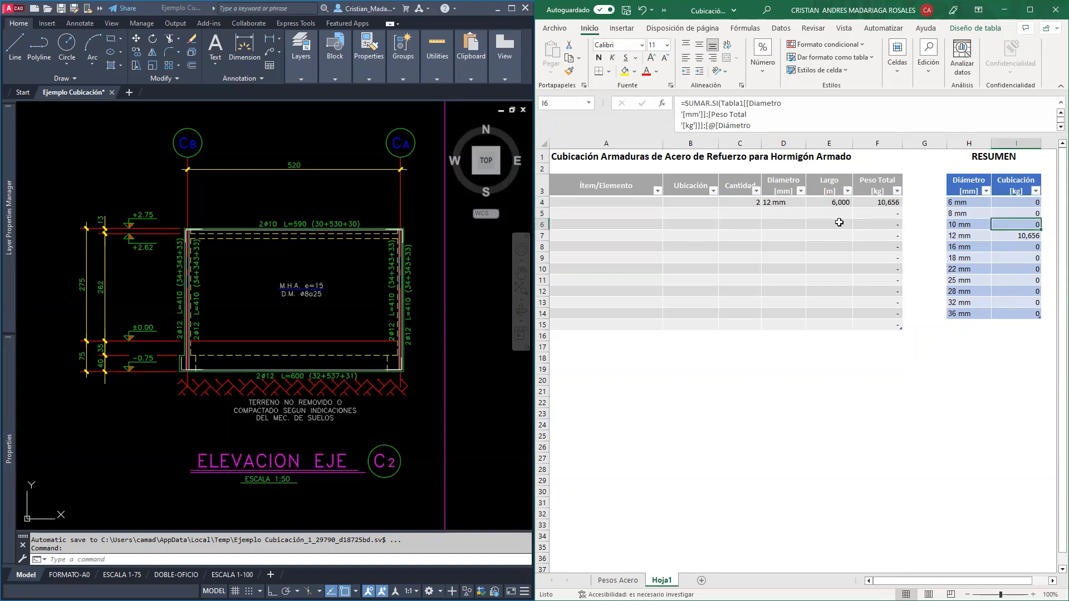
Try a sample second row with quantity 5, diameter 16 mm and length 2,5 m, and clear those entries
click(771, 212)
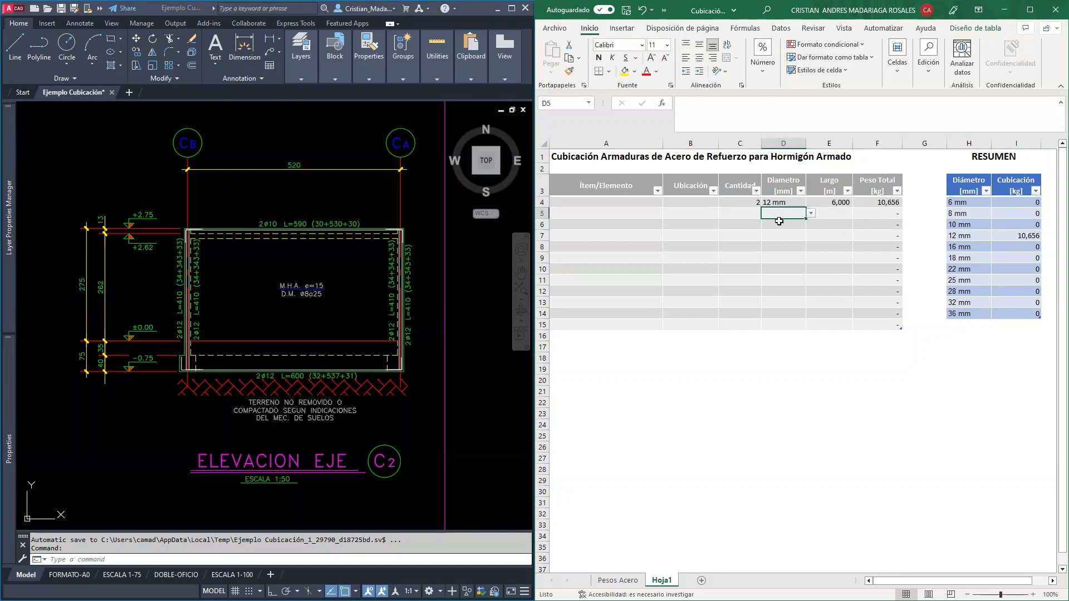
text(16 mm)
key(Return)
key(Up)
key(Left)
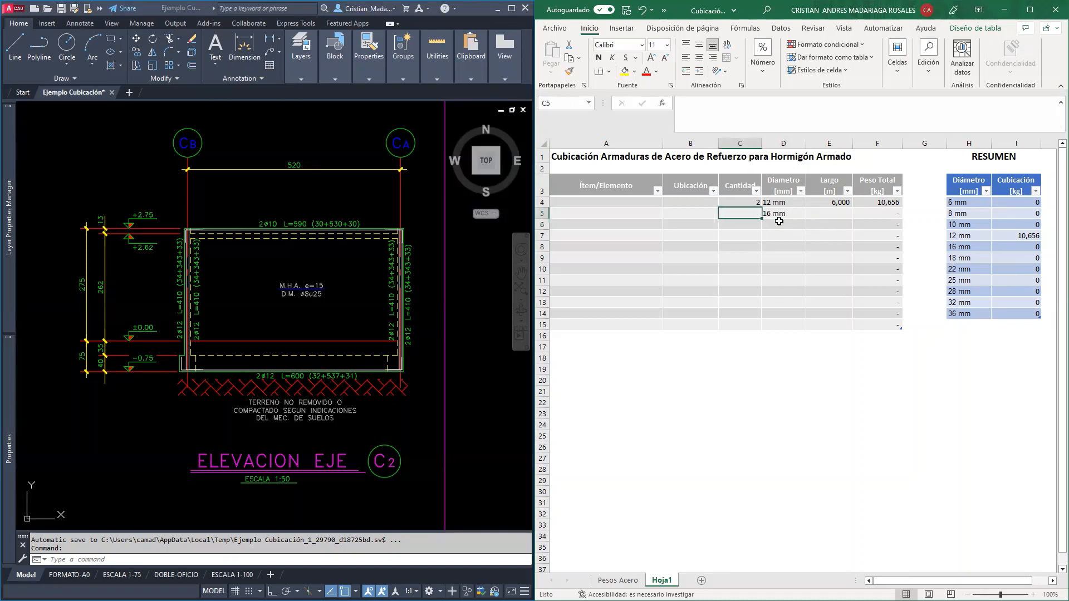
text(5)
key(Return)
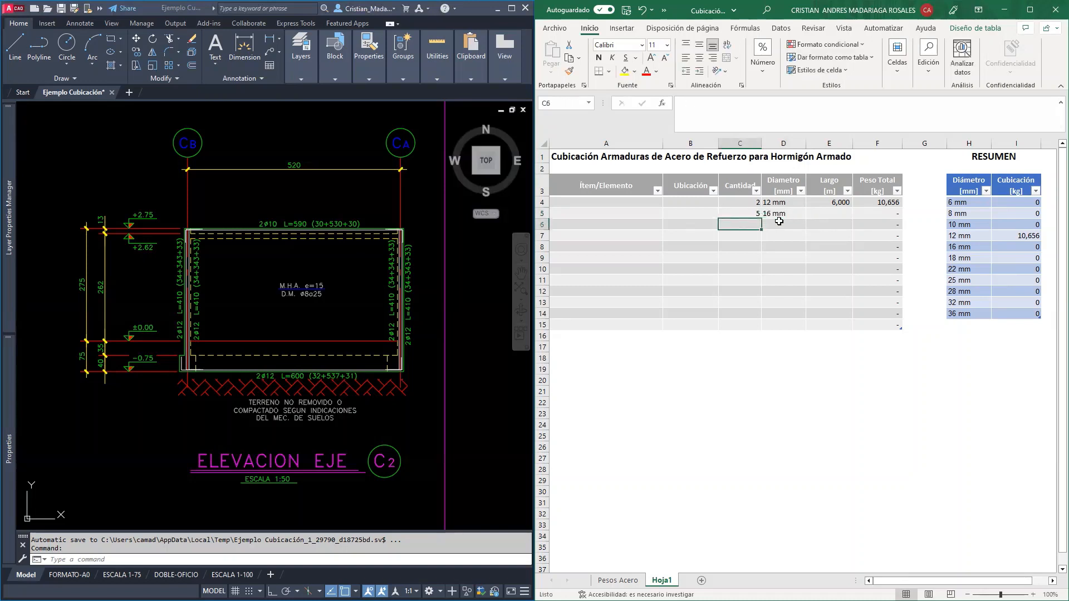
key(Up)
key(Right)
key(Right)
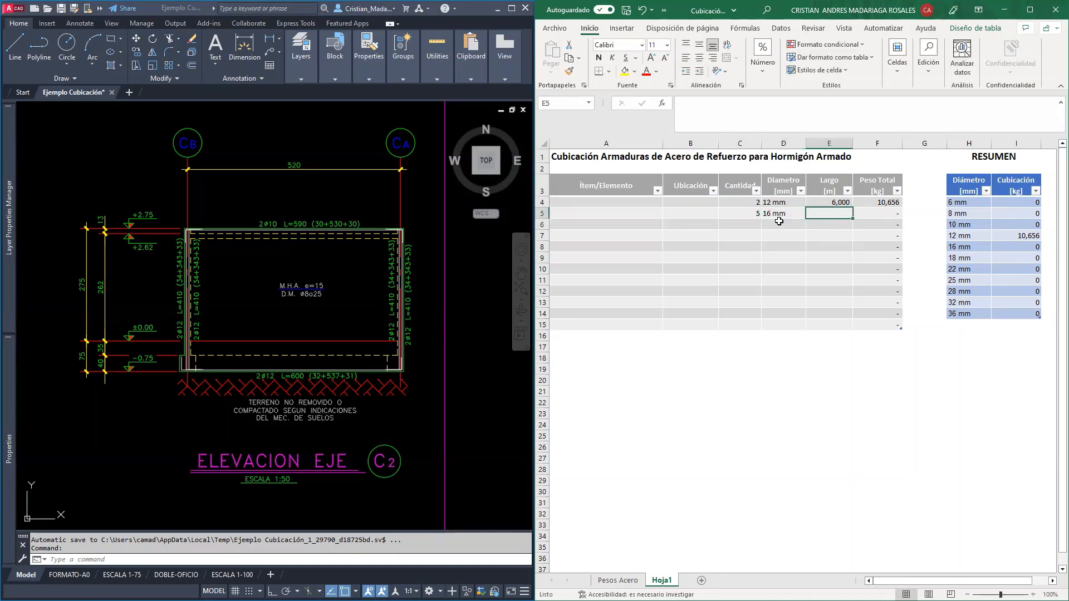
text(2,5)
key(Return)
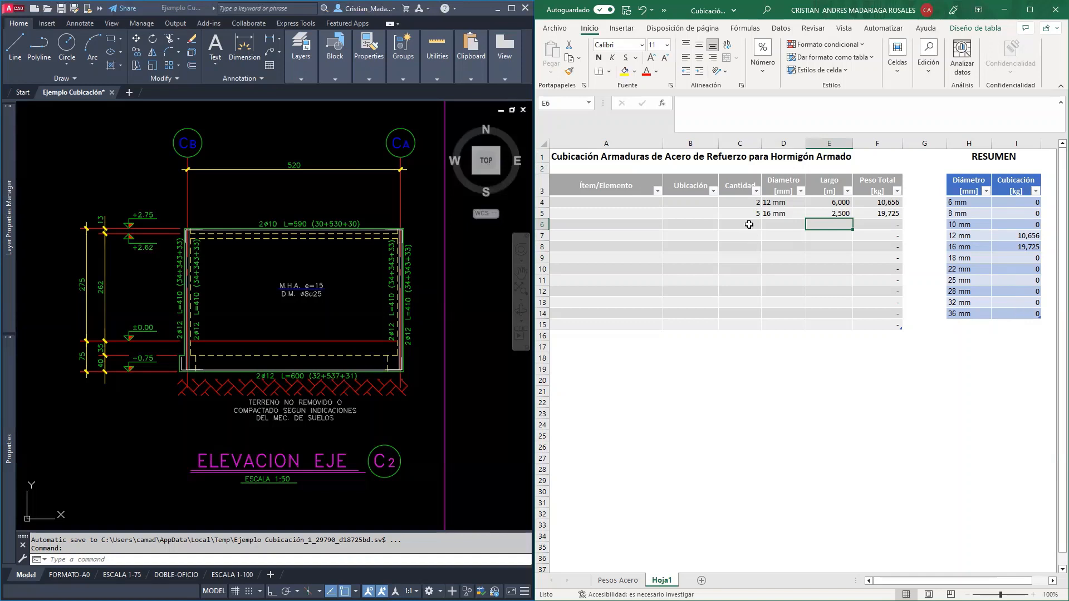
drag(740, 213, 844, 223)
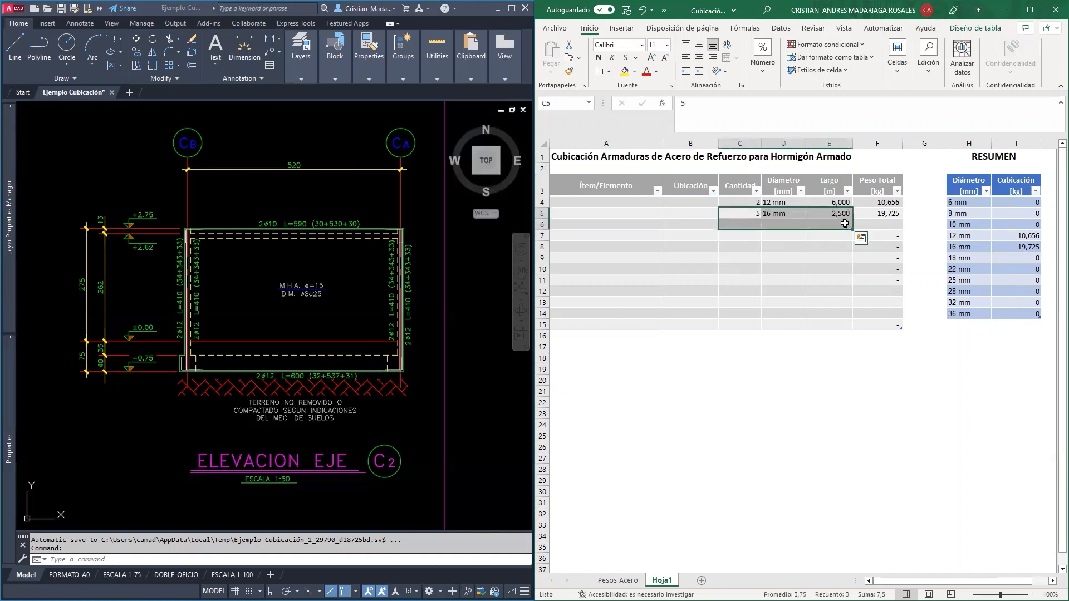
key(Delete)
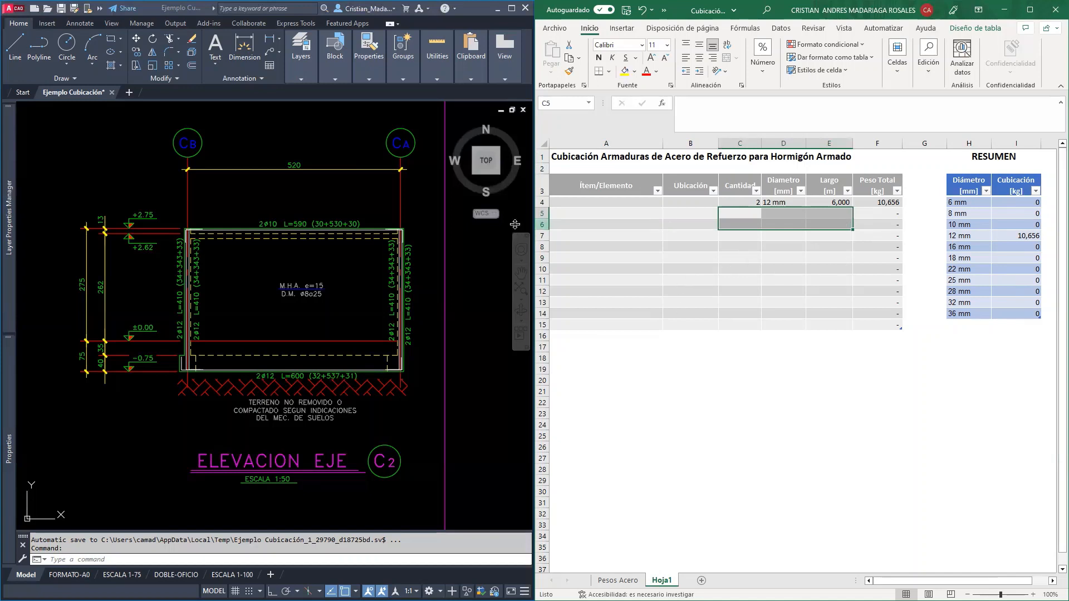
Enter "Base muro" as the item of the first takeoff row
click(612, 201)
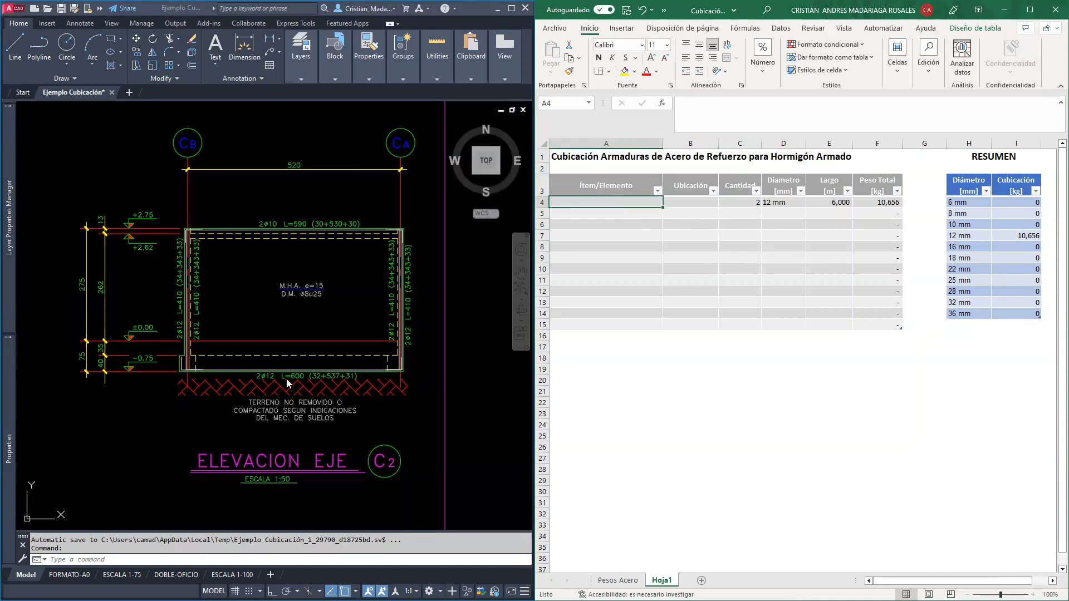
click(606, 202)
text(Base )
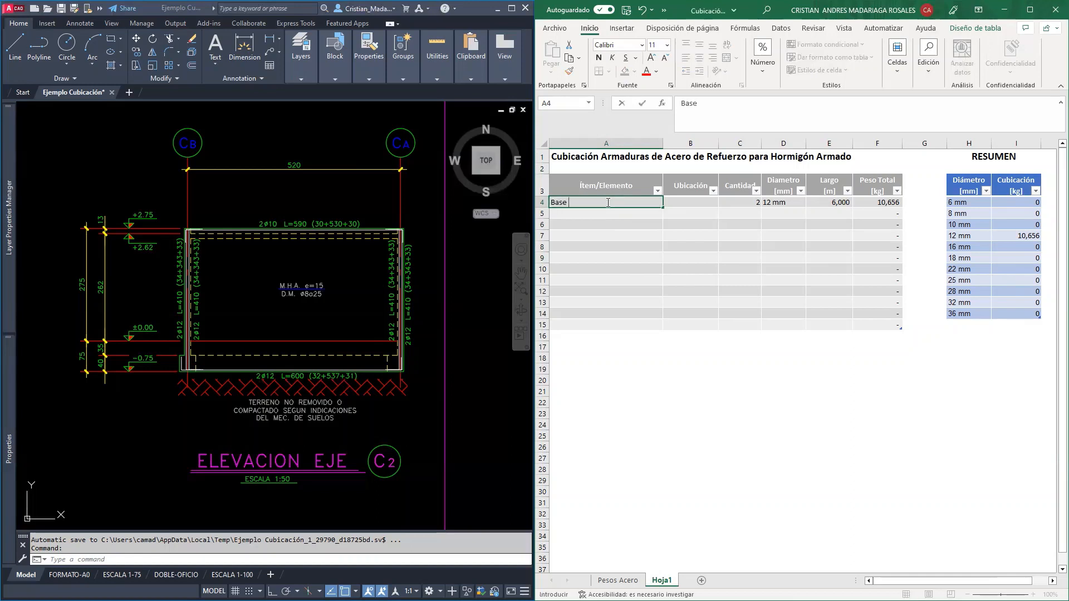
text(muro)
key(Tab)
Set the location of the Base muro row to "Eje C2 (CB-CA)"
text(Eje C)
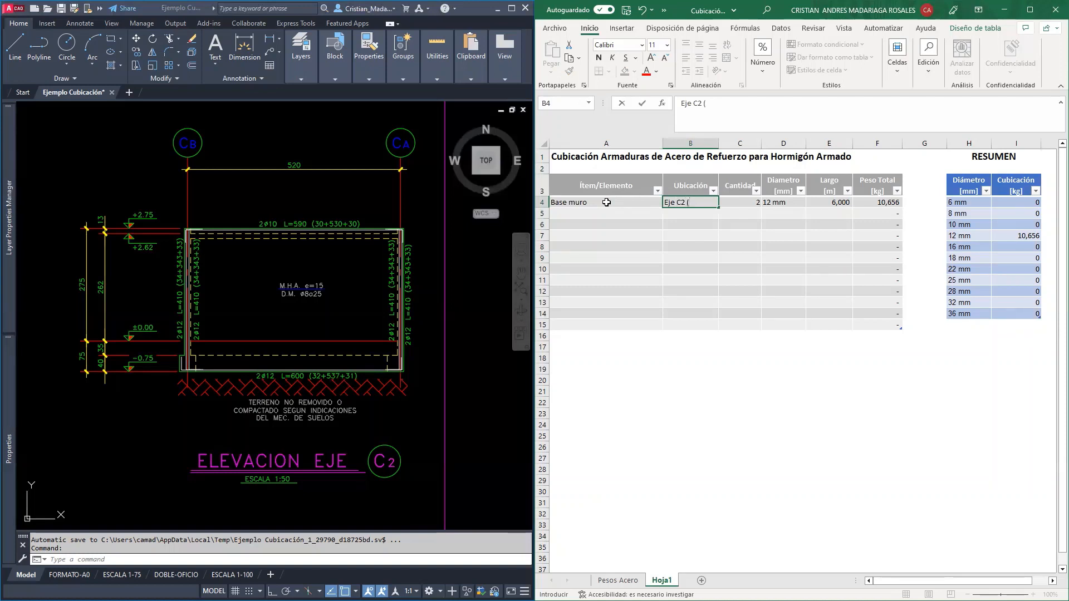
text(2 (CB-CA_)
key(Return)
key(Up)
key(F2)
key(BackSpace)
key(Return)
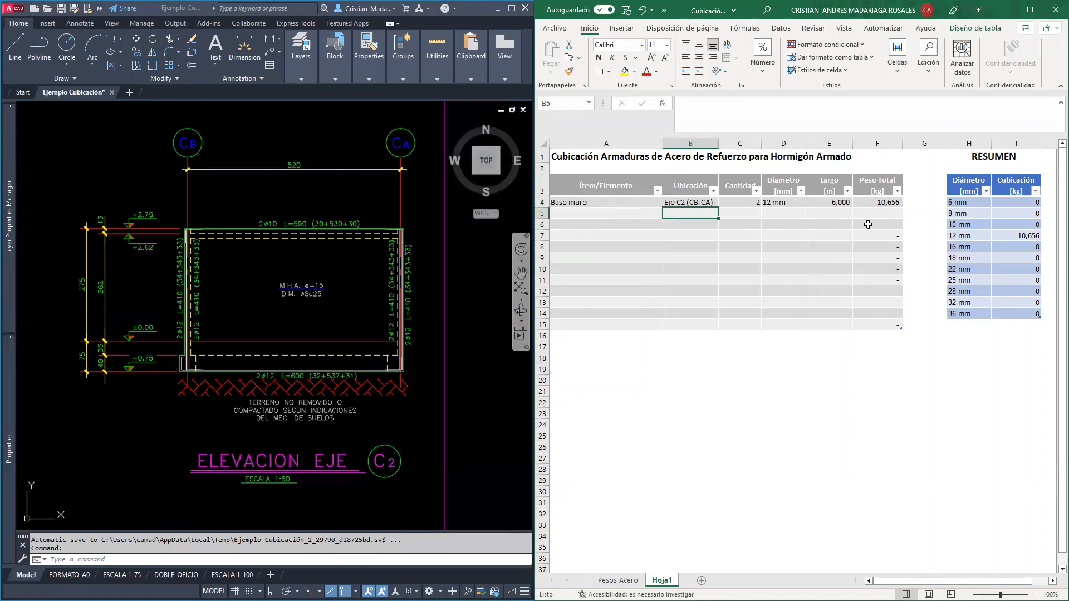
click(581, 214)
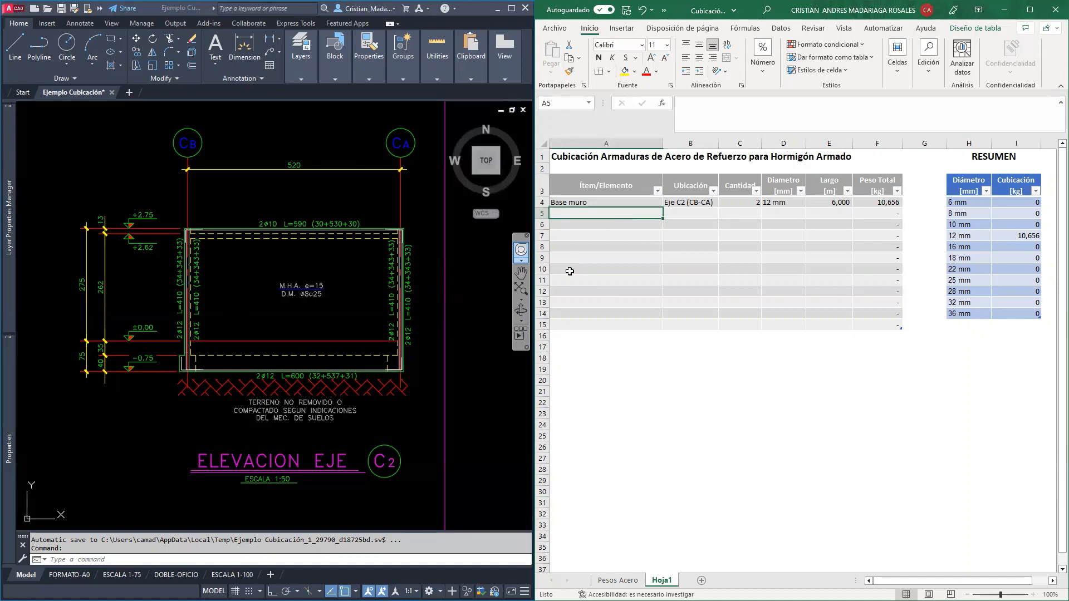
Examine the foundation and structure plans and the elevation of axis C2 in the AutoCAD drawing to locate the wall's corner bars
click(245, 296)
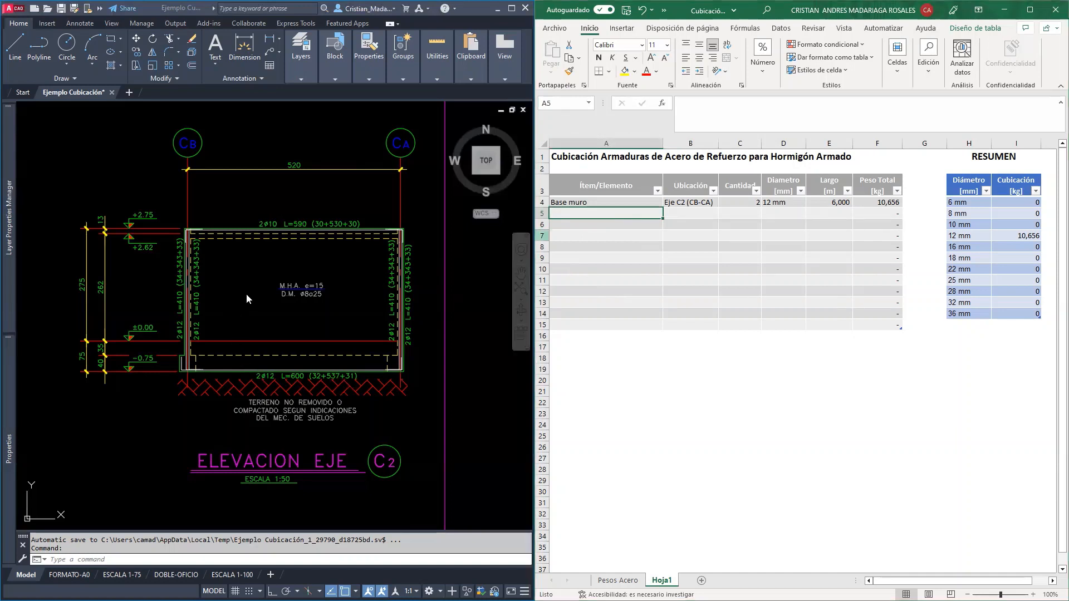
scroll(226, 235, down, 2)
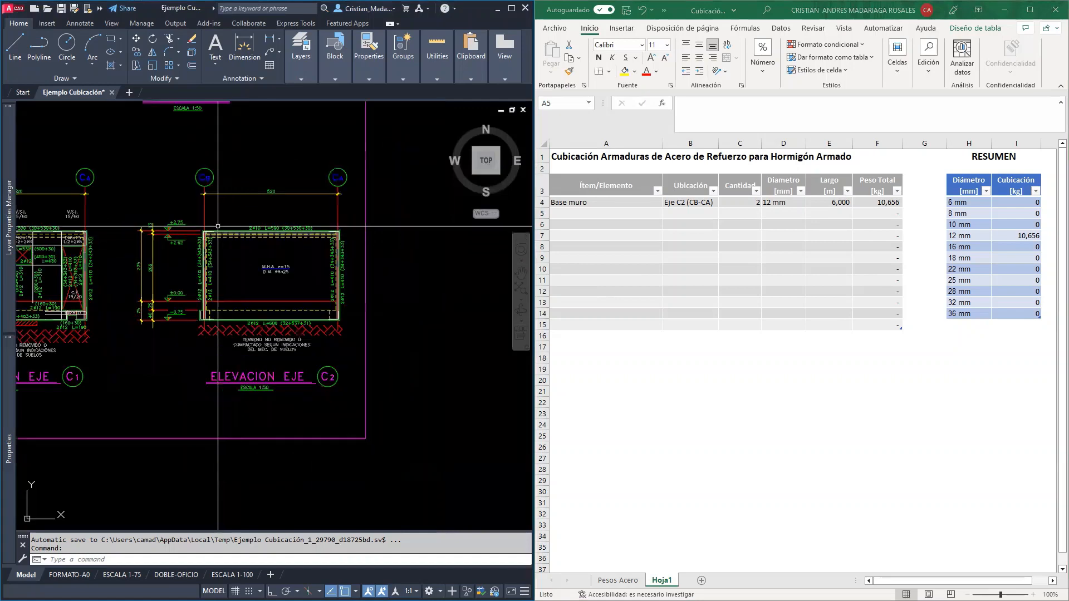
mouse_move(204, 227)
middle_down()
mouse_move(223, 256)
mouse_move(386, 391)
middle_up()
scroll(384, 334, down, 4)
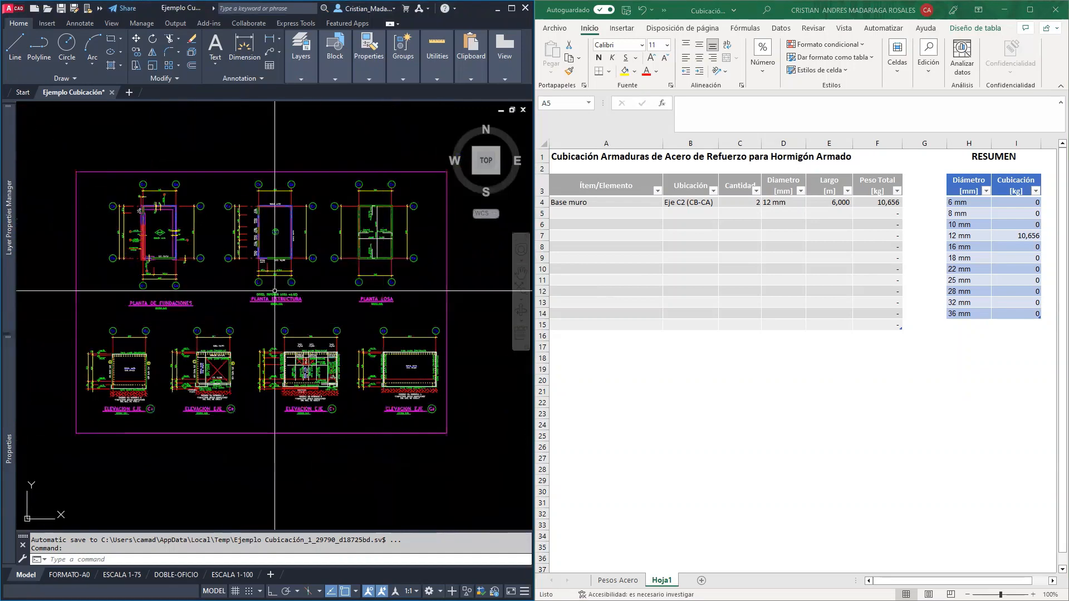
scroll(415, 409, up, 4)
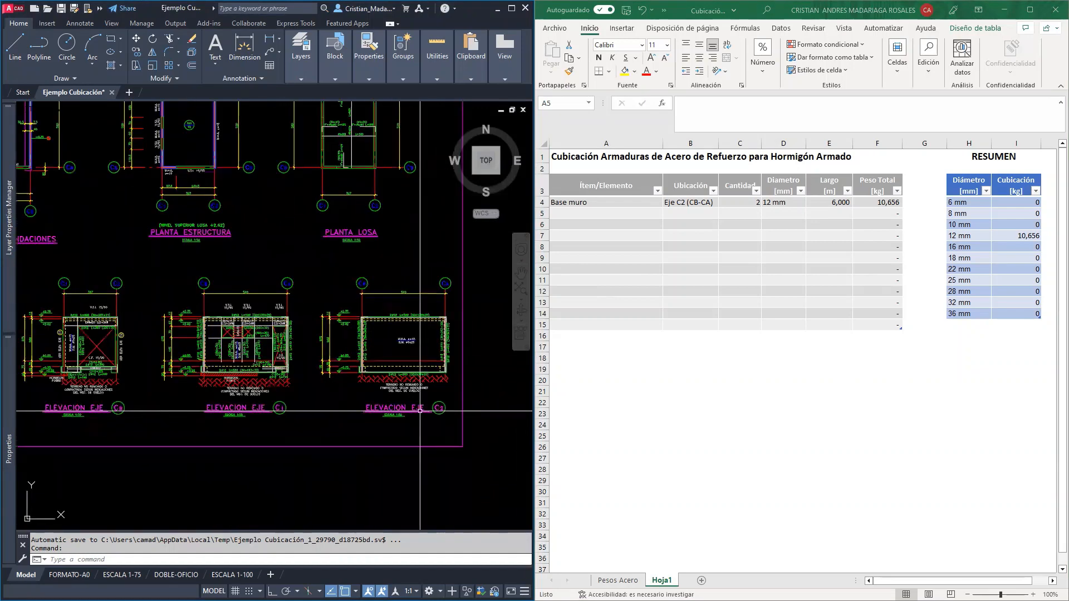
scroll(308, 236, down, 3)
middle_drag(234, 179, 391, 371)
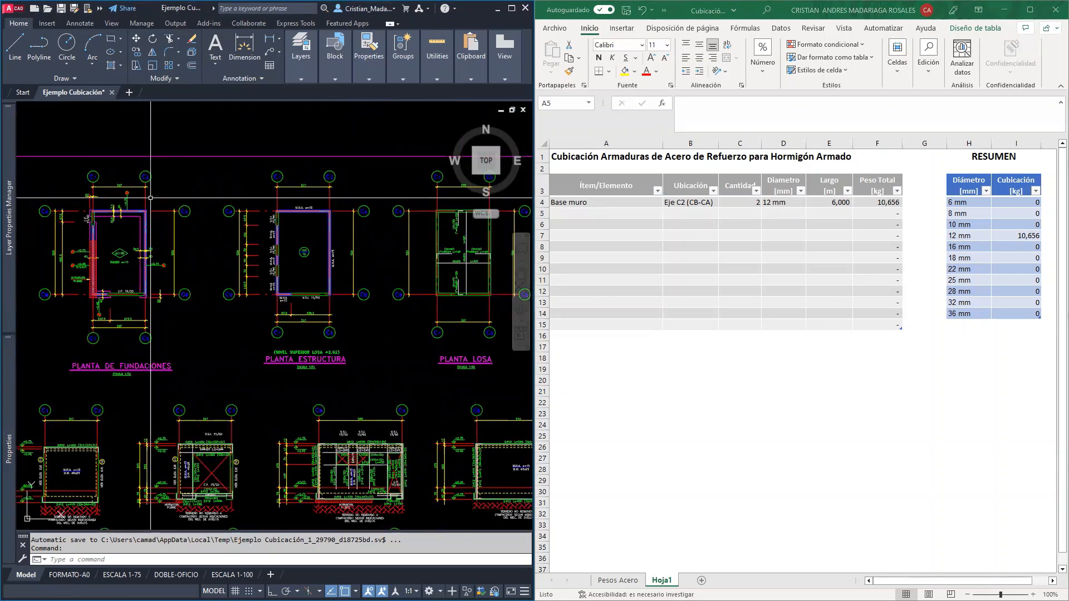
scroll(139, 219, up, 2)
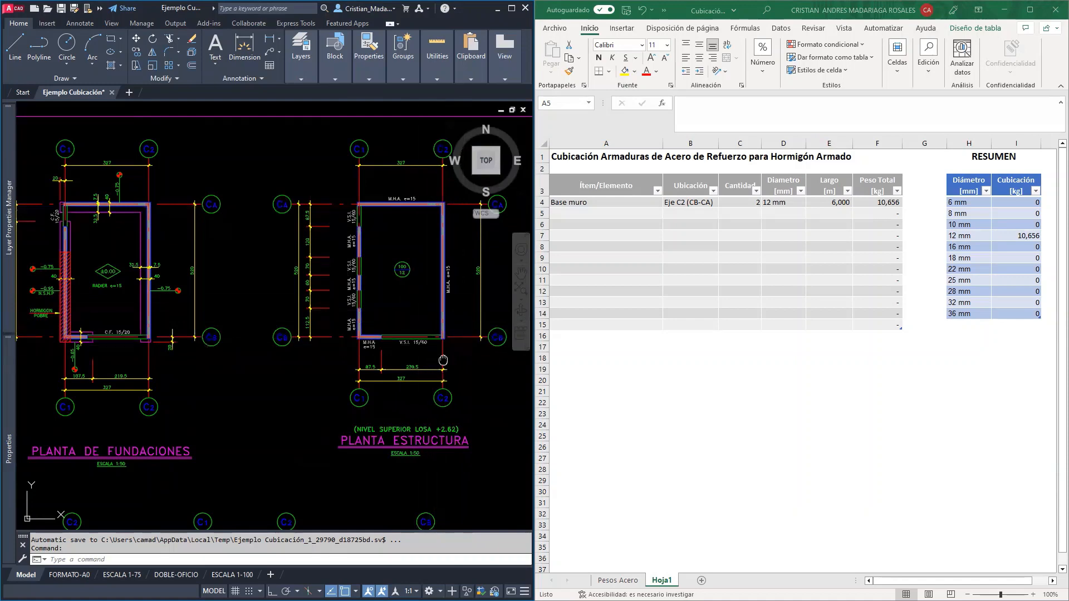
middle_drag(442, 359, 111, 259)
middle_drag(385, 527, 345, 478)
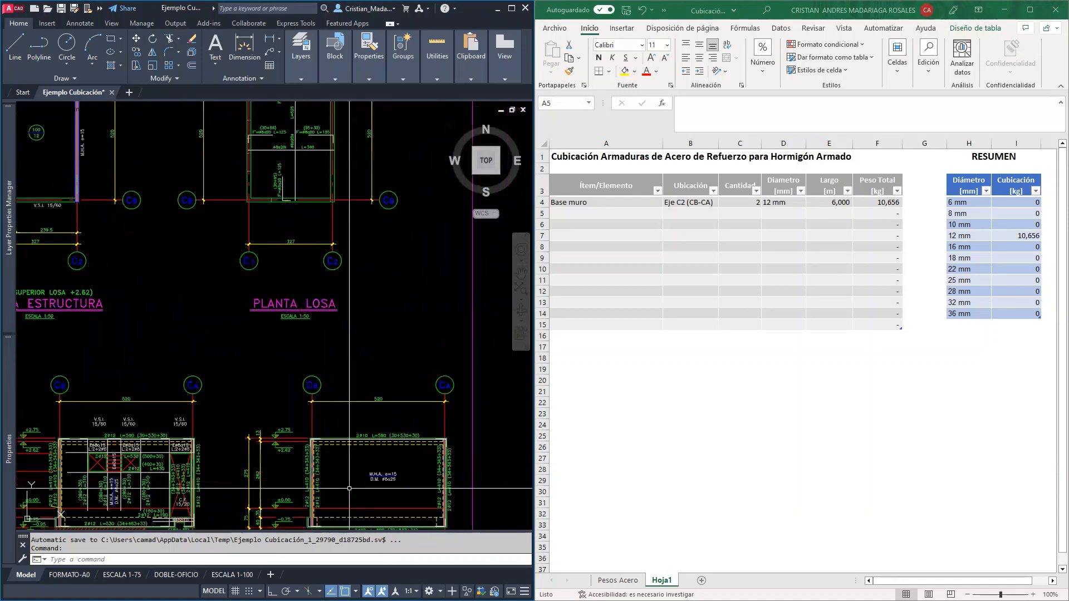
scroll(346, 478, up, 4)
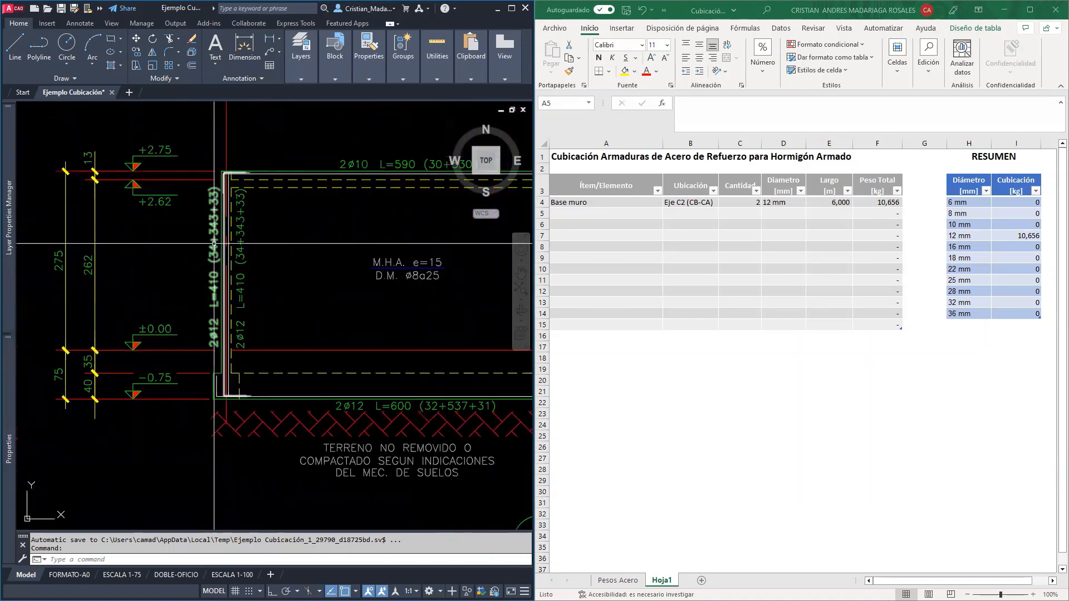
middle_drag(404, 276, 293, 297)
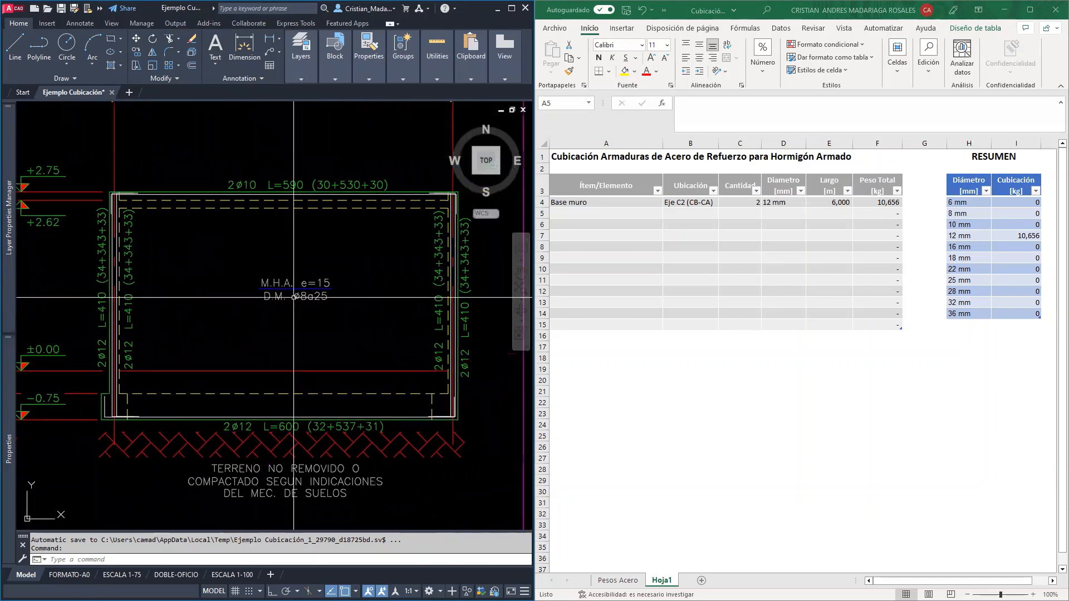
Enter "Refuerzo Esquina" as the item of the second takeoff row in the Excel table
click(590, 212)
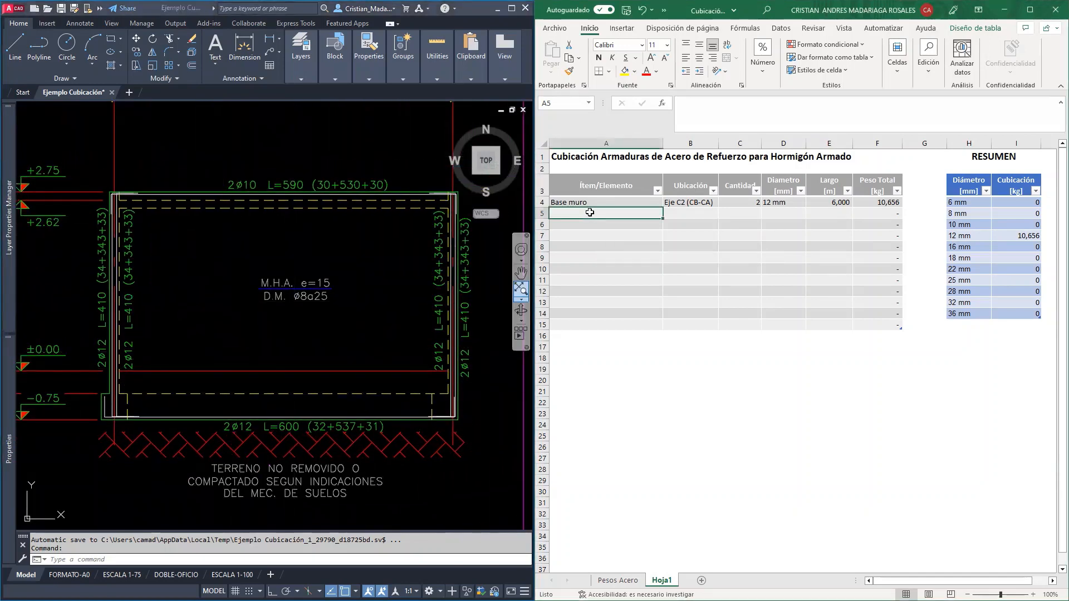
text(Refuerzo)
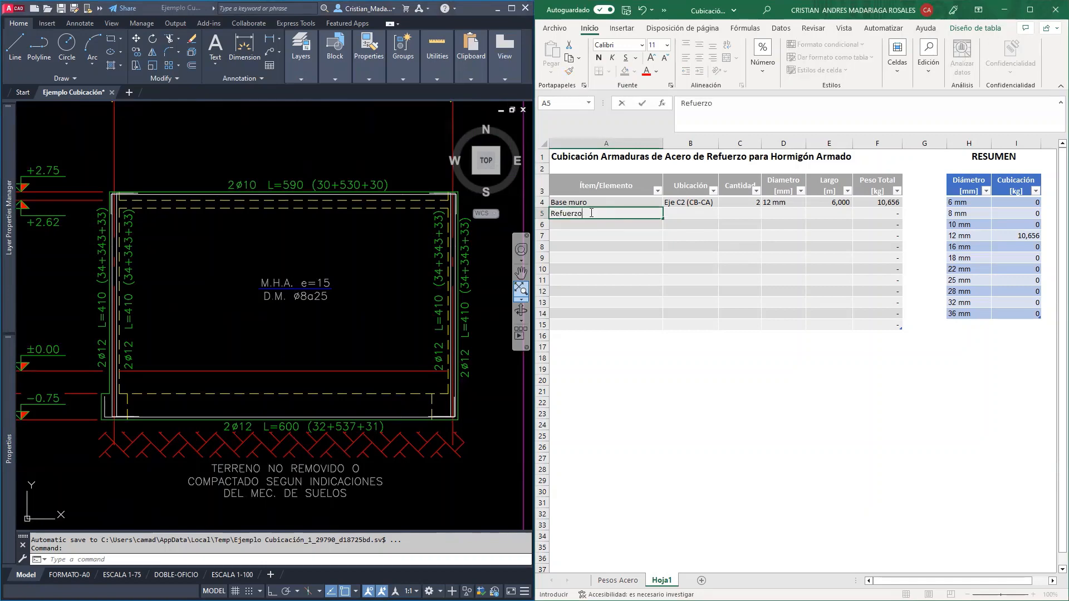
text( Esquina)
key(Tab)
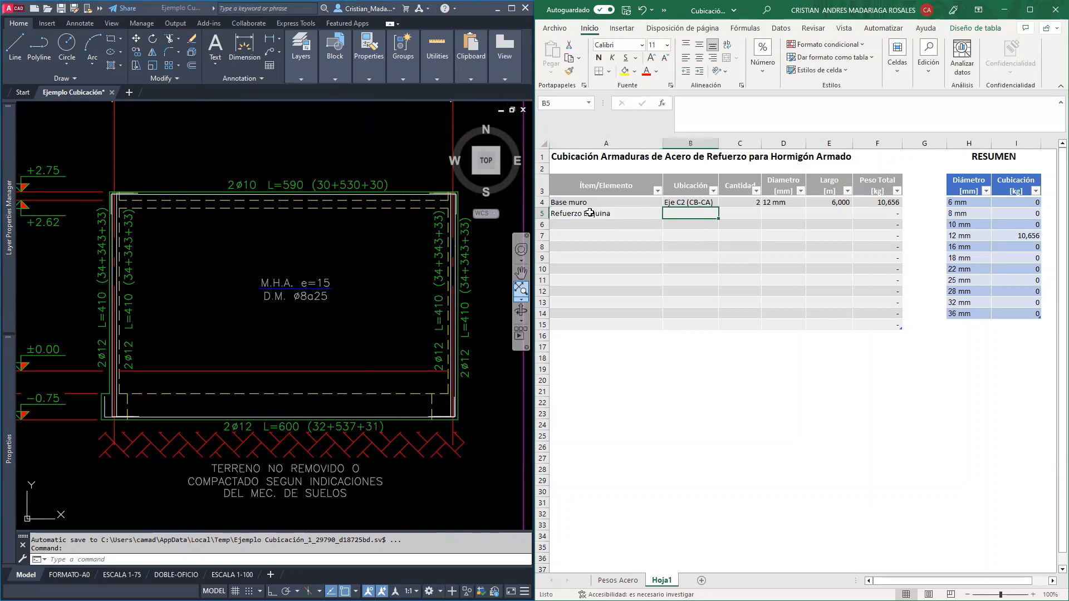
Set the location of the second takeoff row to "Eje C2 con CB", using the axes in the AutoCAD elevation
scroll(244, 278, down, 4)
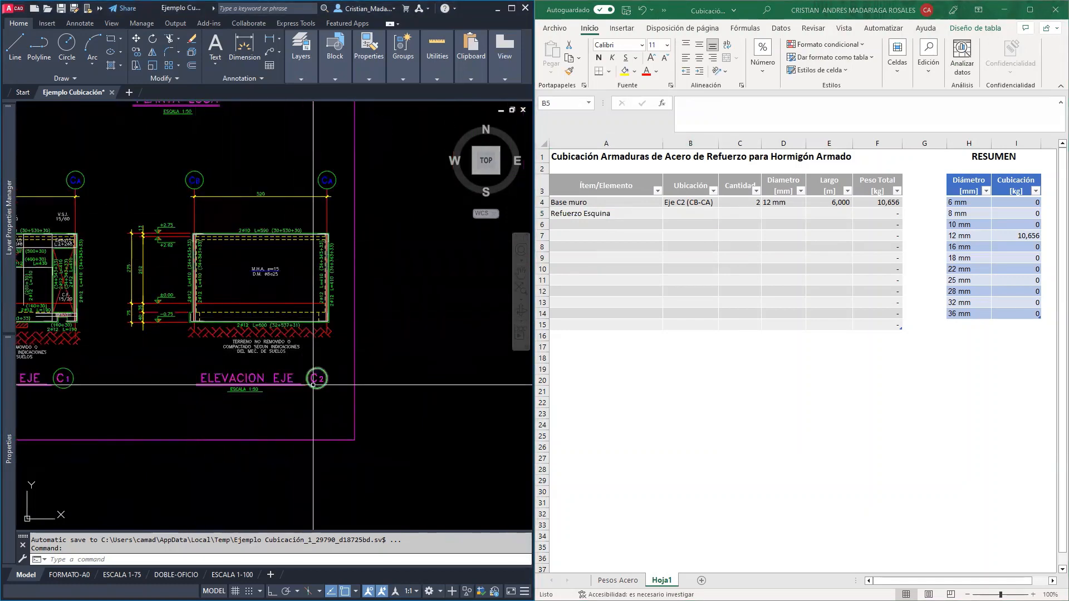
click(685, 214)
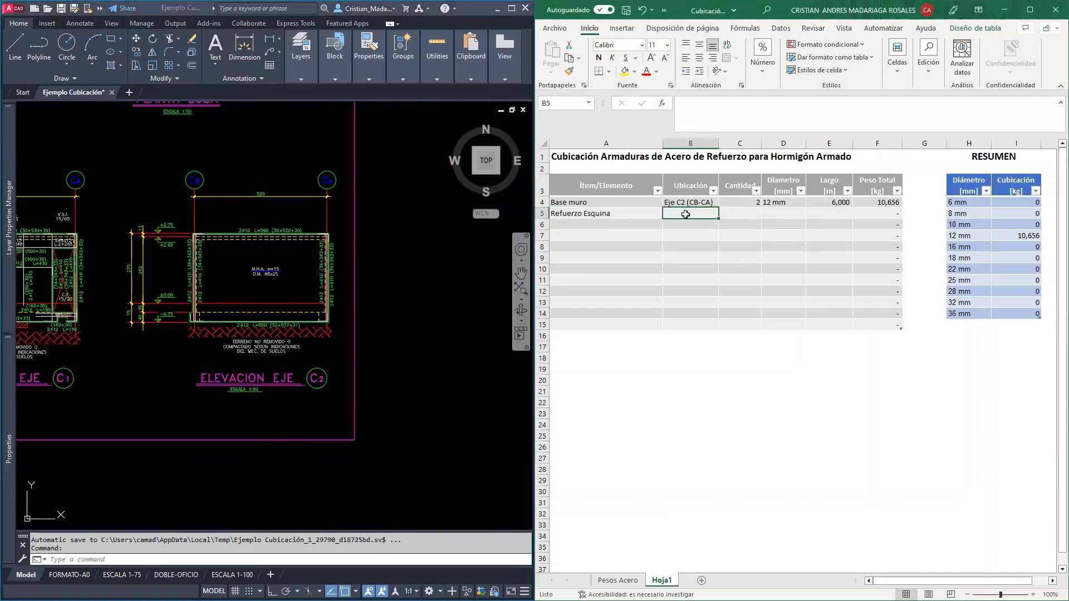
text(Eje)
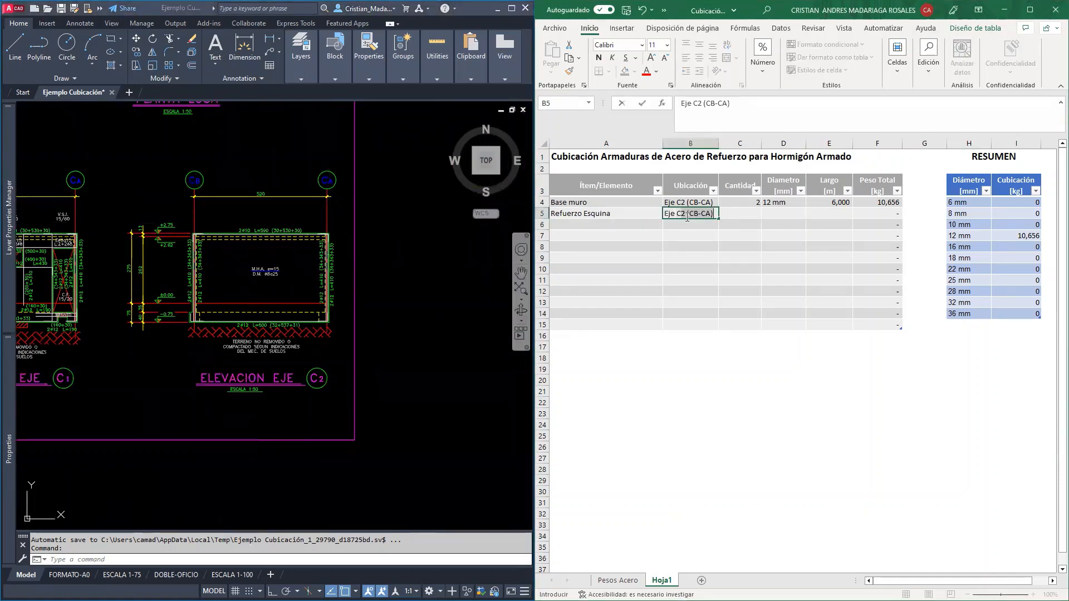
text( C2 con CB)
key(Return)
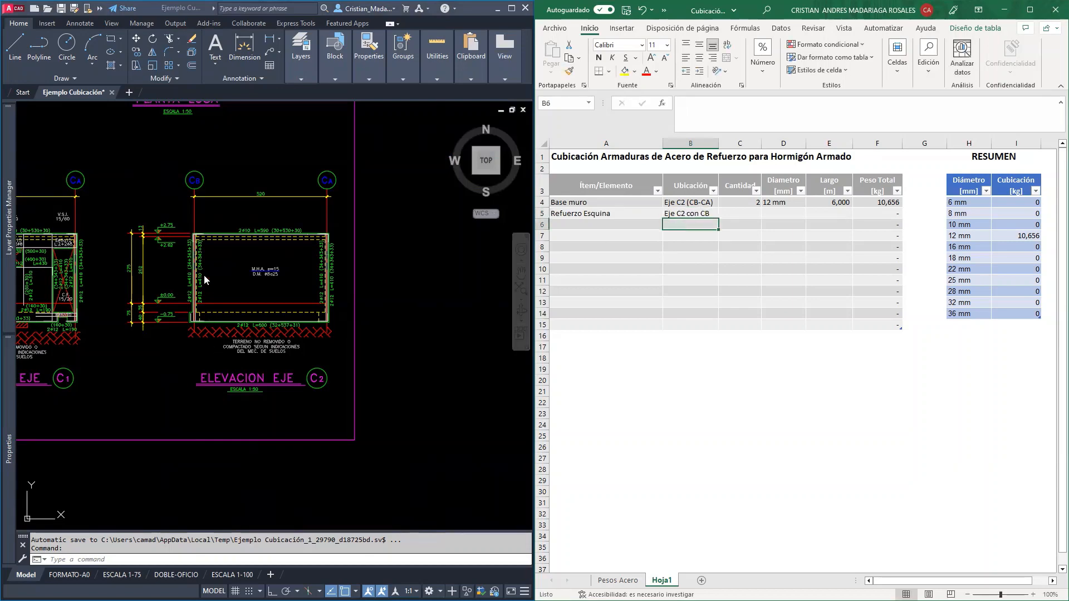
Check the corner bar callouts at axis CB in the elevation and set the second row's diameter to 12 mm
scroll(192, 303, up, 4)
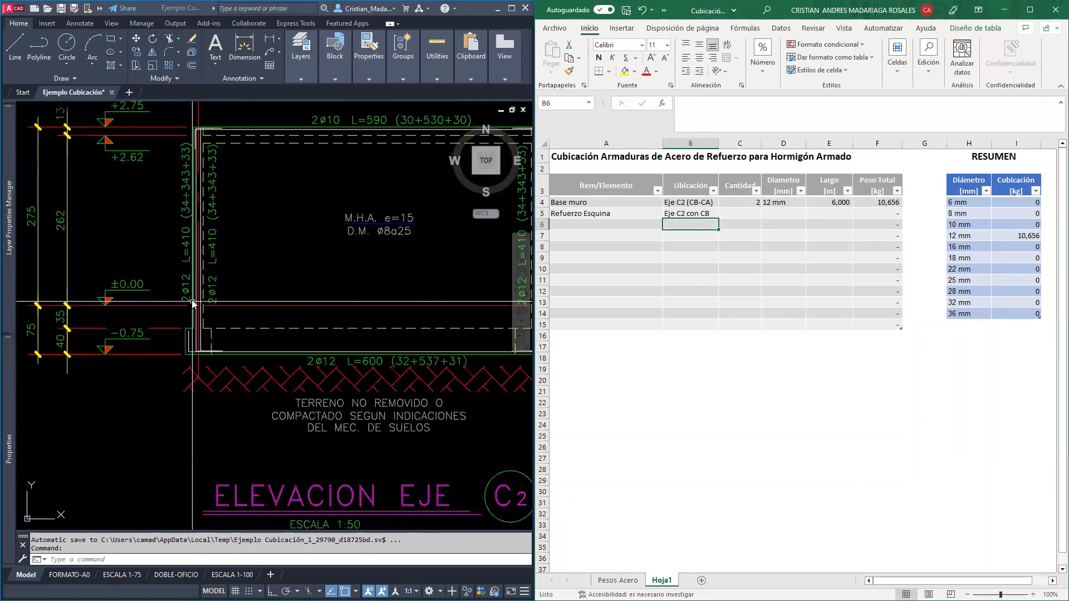
middle_drag(238, 247, 267, 290)
click(783, 213)
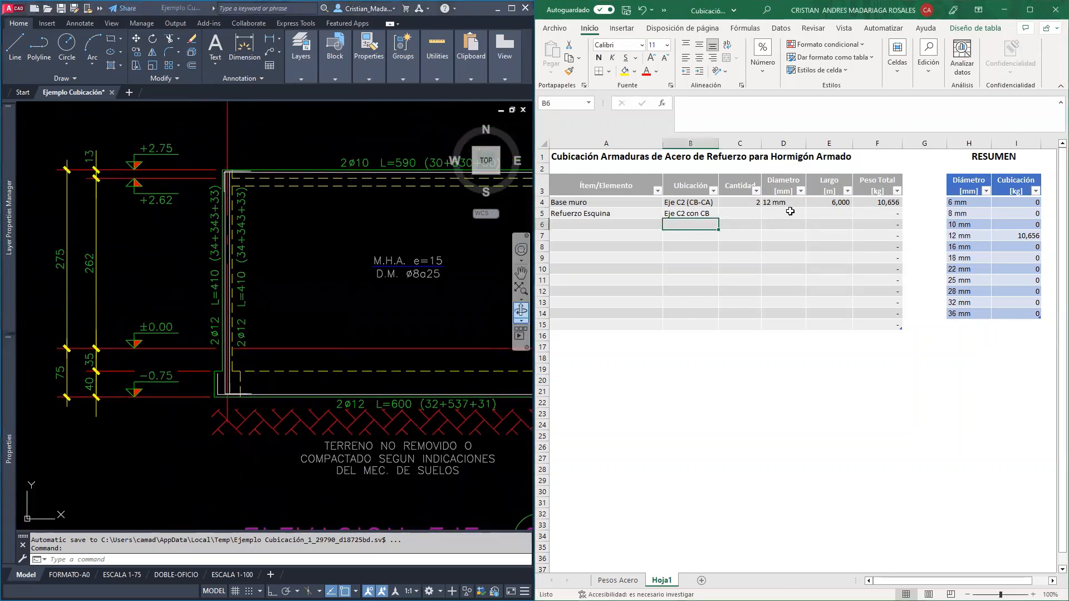
click(811, 213)
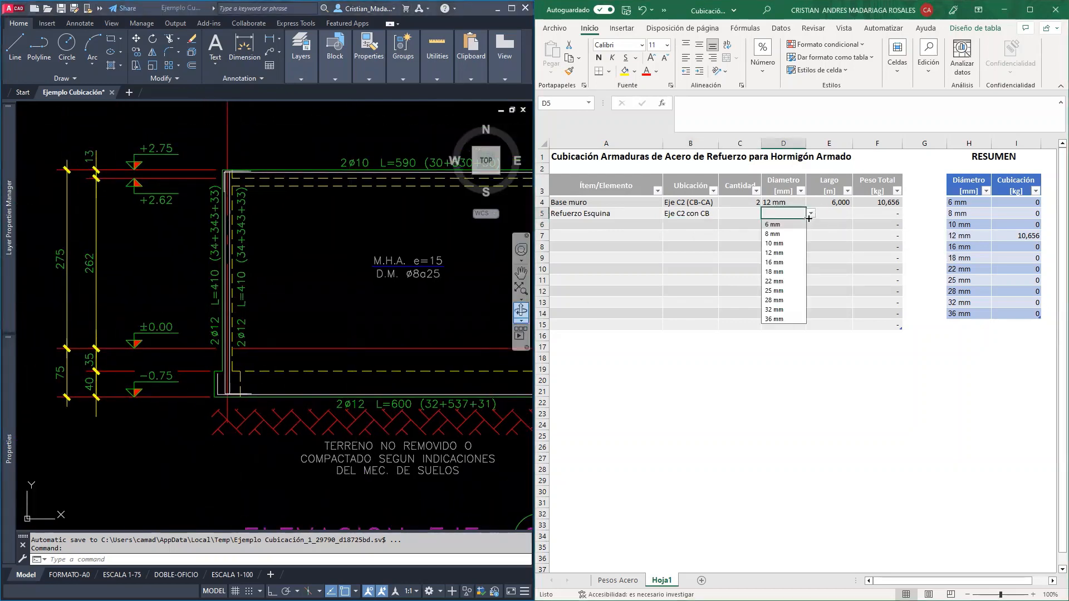
click(774, 253)
Switch to the Revit 3D model to examine the wall and corner reinforcement, and return to the Excel table
click(743, 213)
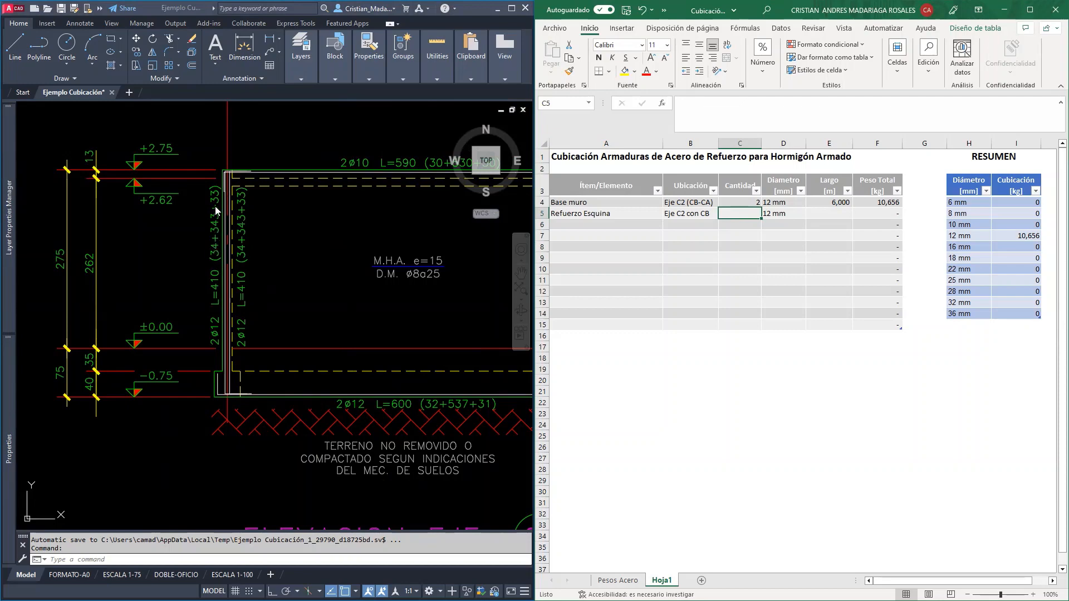
click(216, 395)
key(alt+Tab)
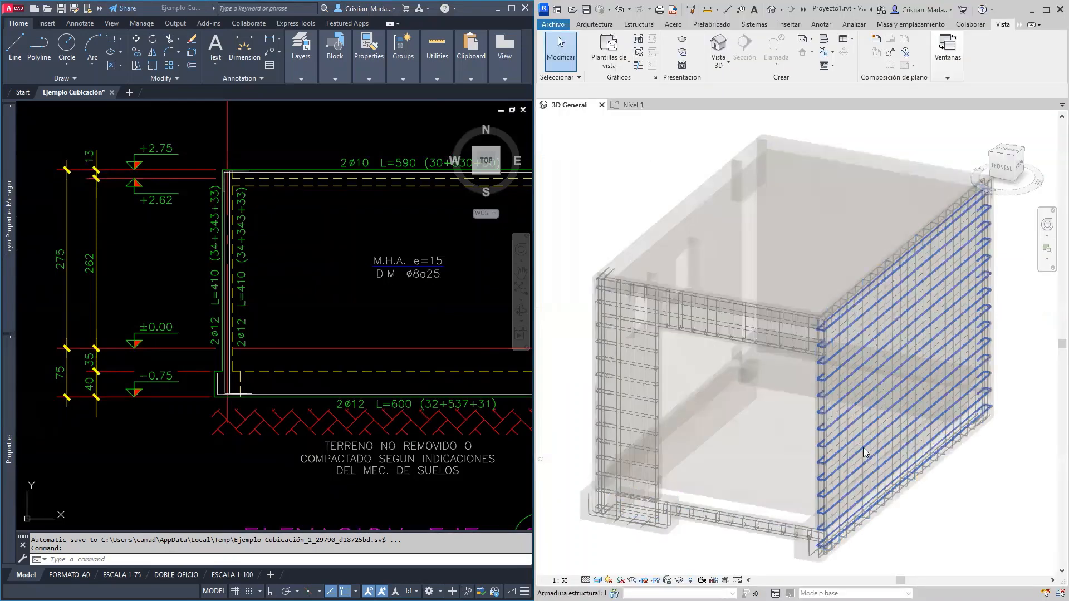
scroll(851, 479, up, 3)
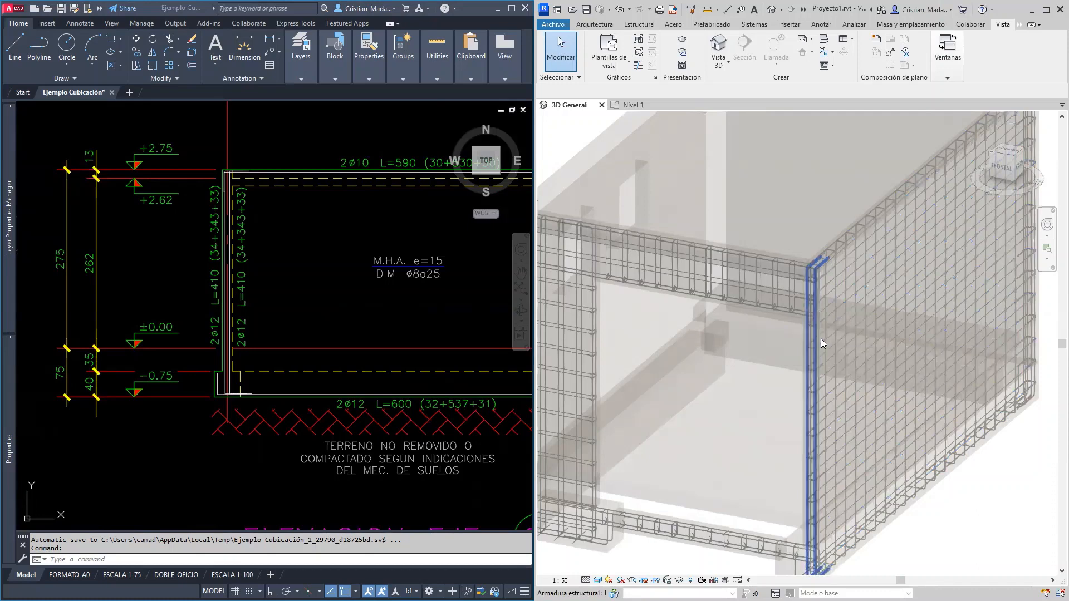
click(1031, 11)
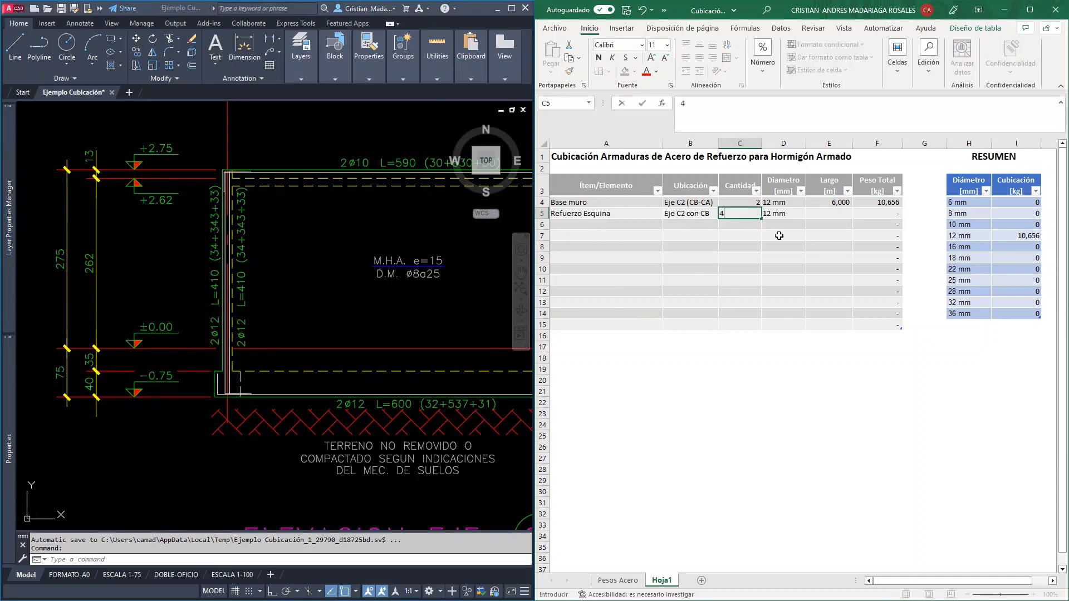
Enter quantity 4 and length 4,1 m for the Refuerzo Esquina row and inspect its total weight formula
text(4)
key(Tab)
key(Tab)
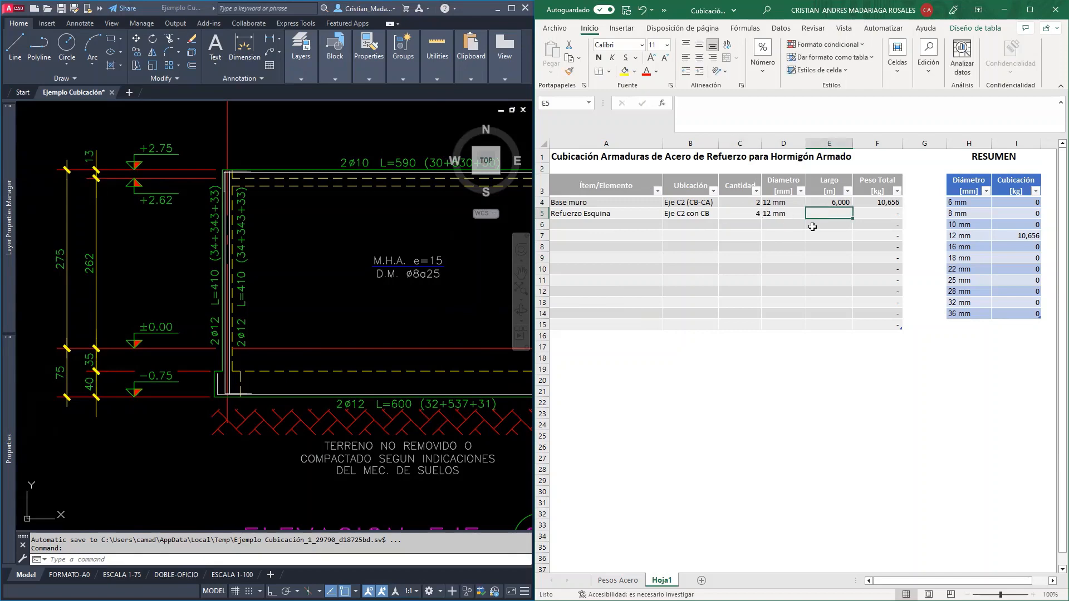
text(4,)
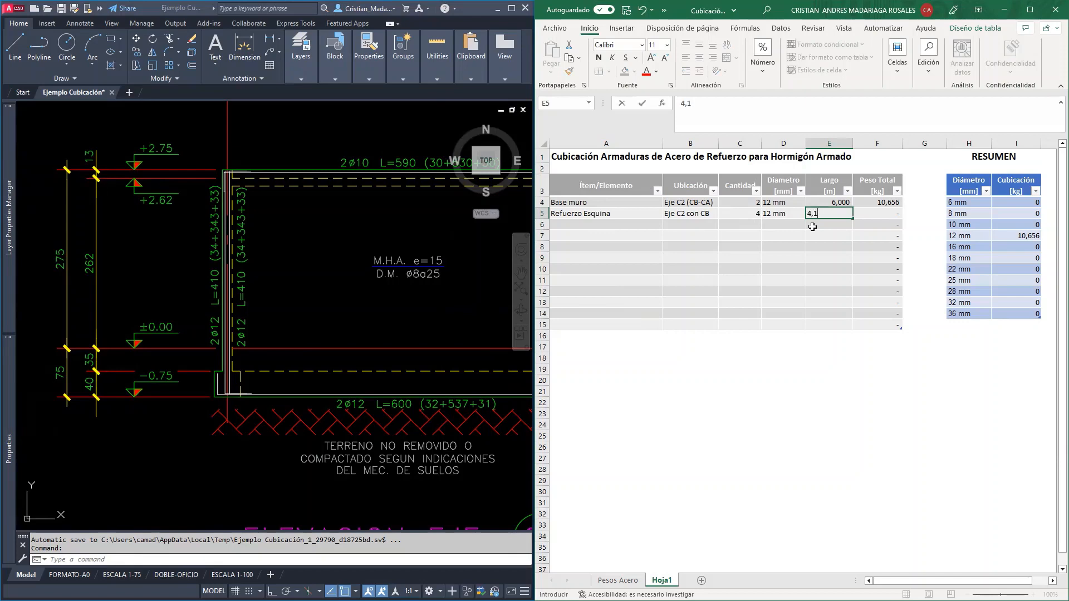
text(1)
click(813, 227)
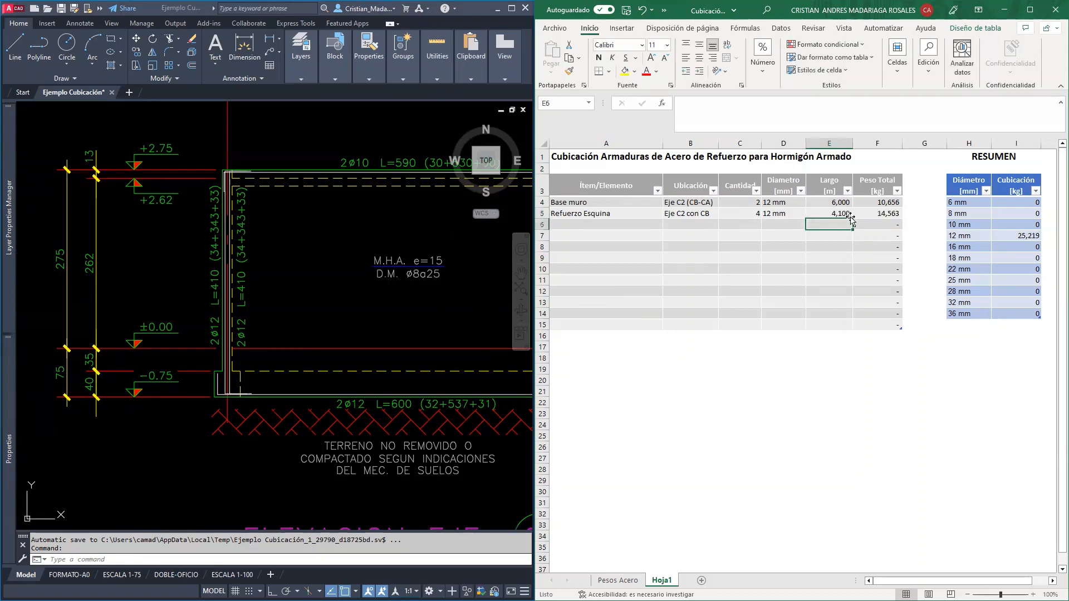
click(872, 212)
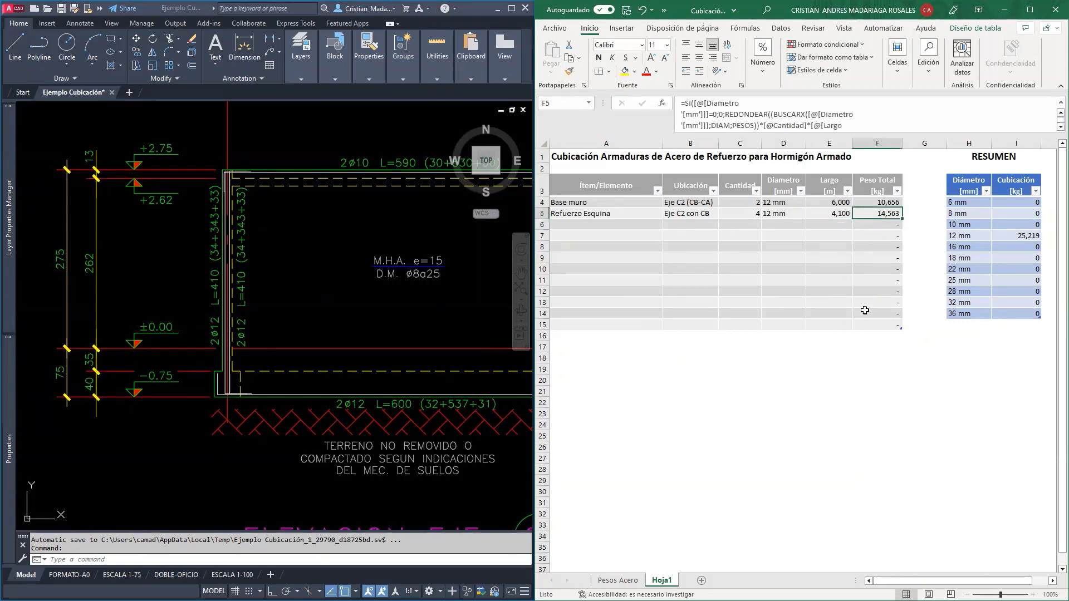
Check the corner bars at axis CA in the elevation and enter "Refuerzo Esquina" as the third row's item
click(412, 311)
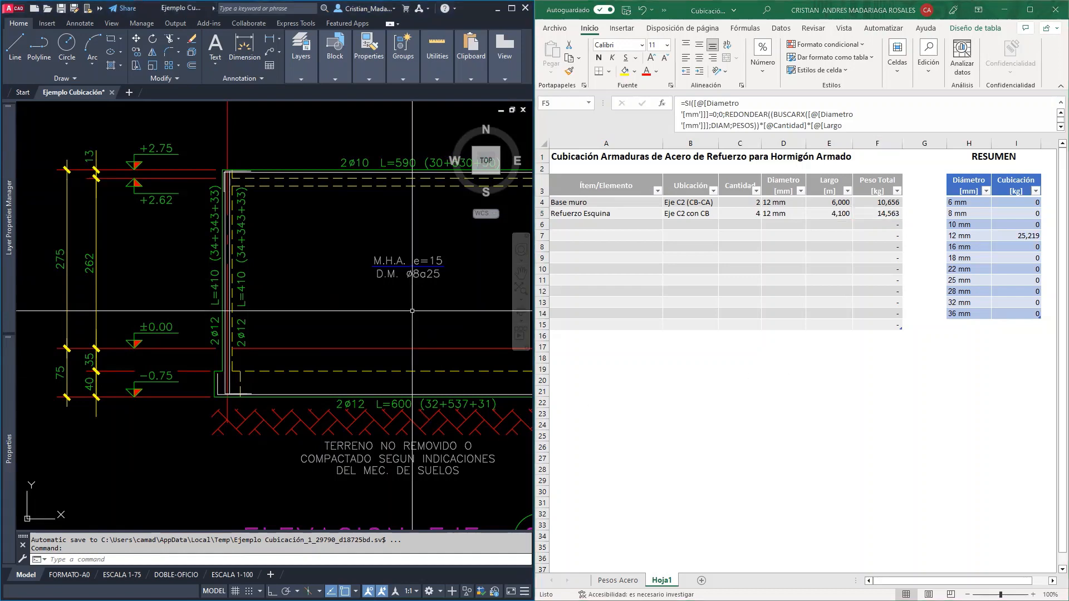
middle_drag(433, 310, 318, 317)
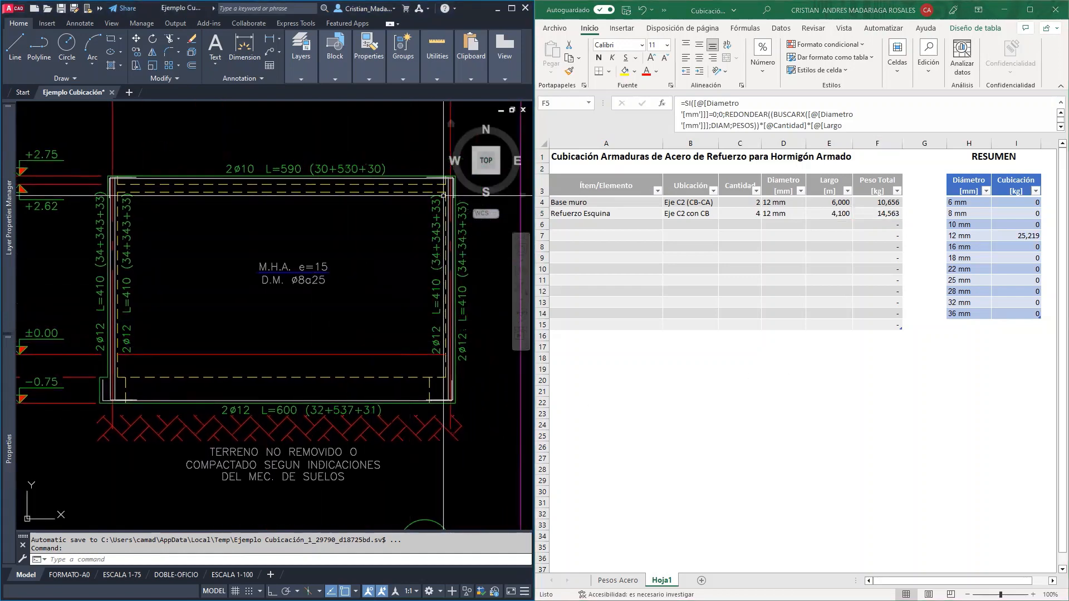
click(599, 217)
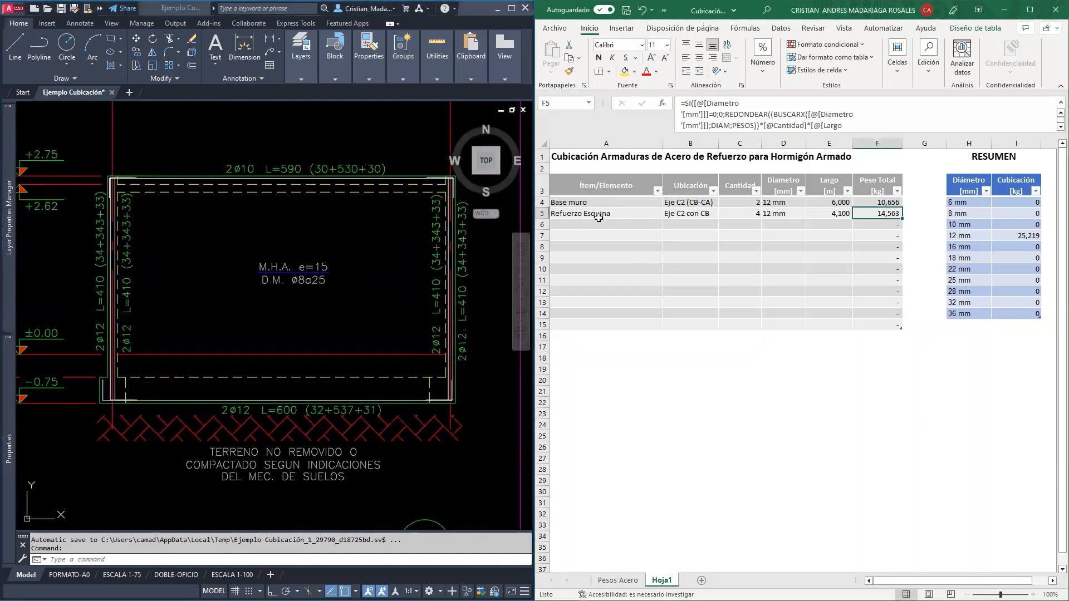
click(601, 222)
text(Refuerzo Esquina)
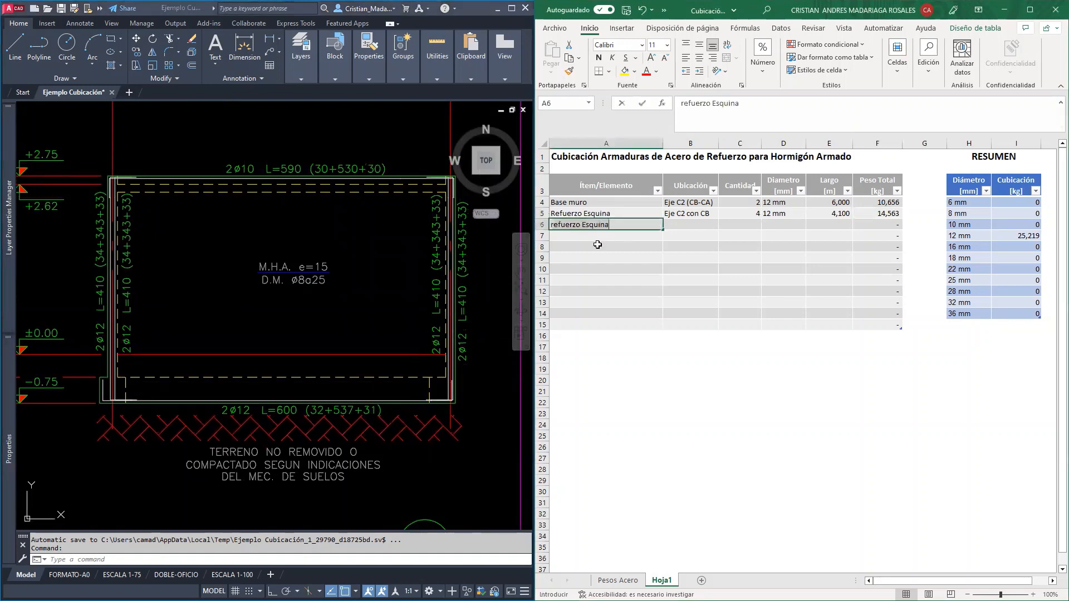
key(Return)
key(Return)
Copy the second row's location into the third row and change it to "Eje C2 con CA"
click(686, 217)
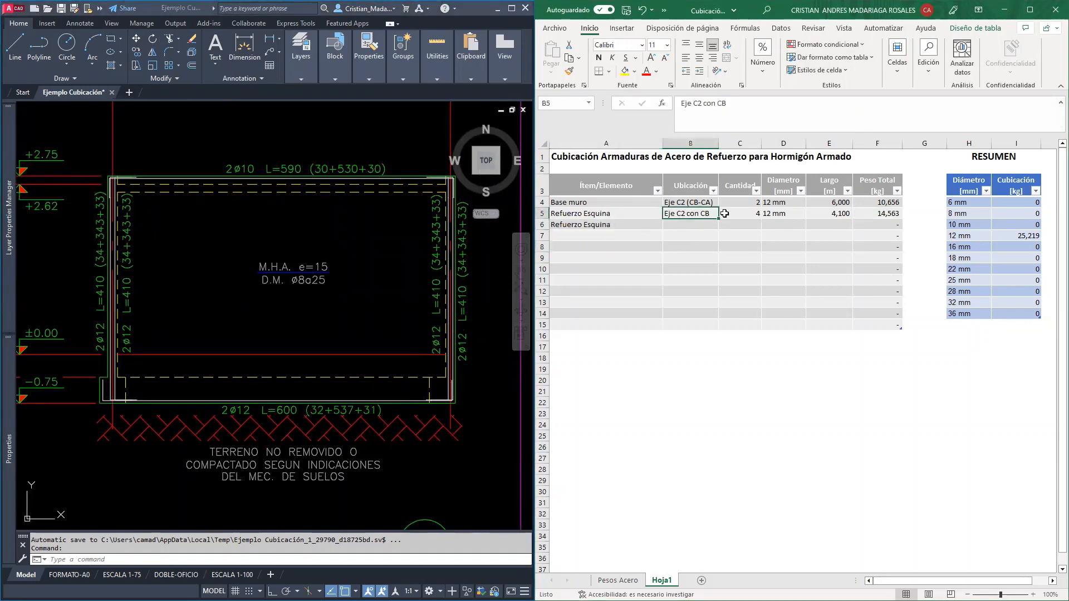
drag(719, 219, 719, 228)
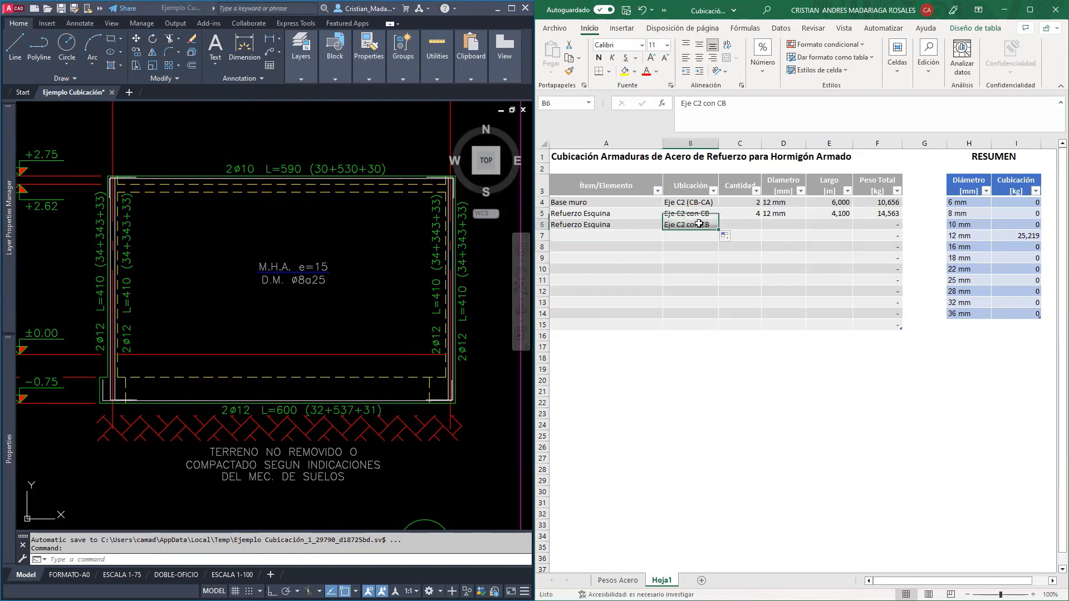
mouse_move(364, 201)
middle_down()
mouse_move(295, 348)
mouse_move(273, 320)
mouse_move(273, 279)
middle_up()
double_click(712, 225)
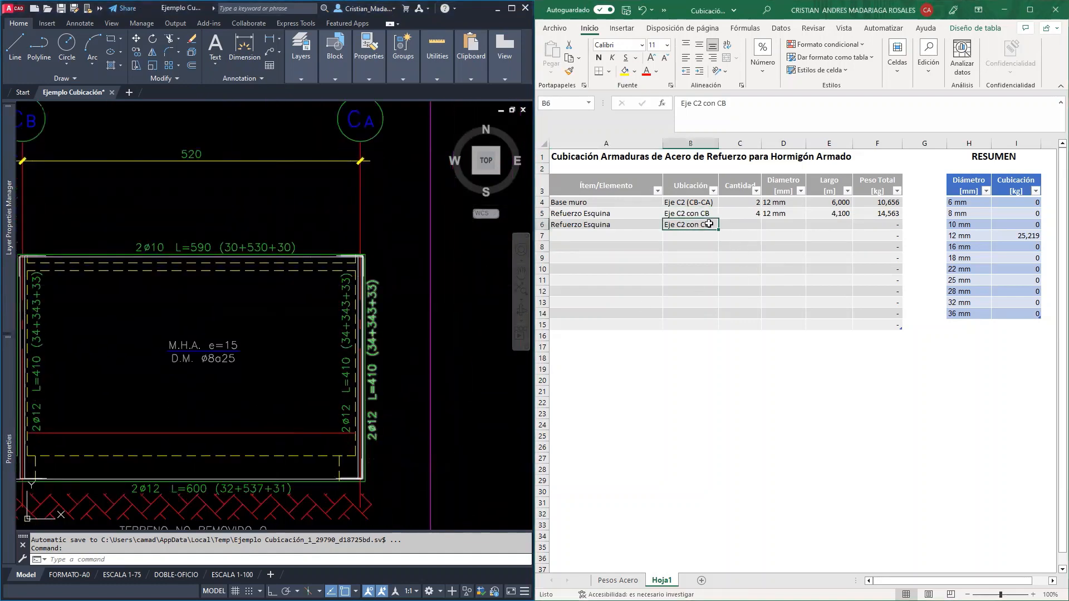
key(BackSpace)
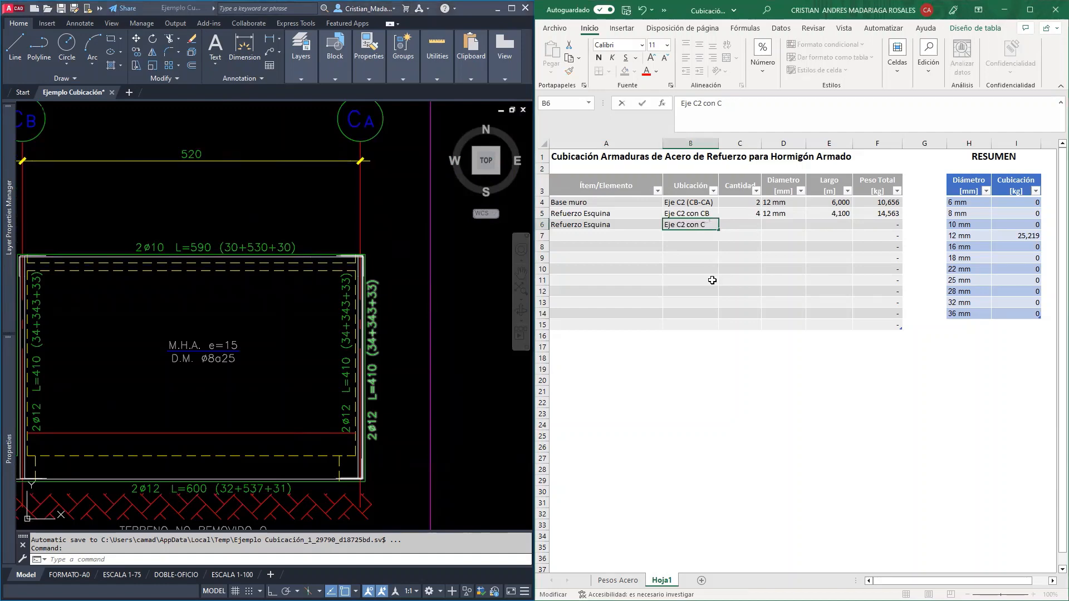
text(A)
key(Tab)
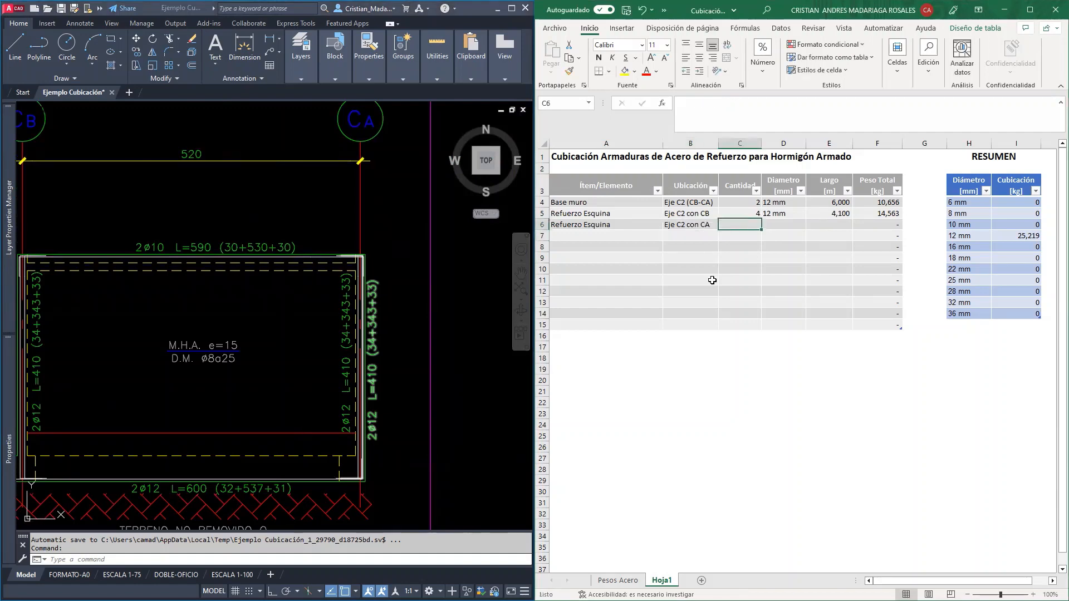
Copy the quantity, diameter and length of the CB corner row into the CA corner row
drag(743, 213, 844, 214)
key(ctrl+c)
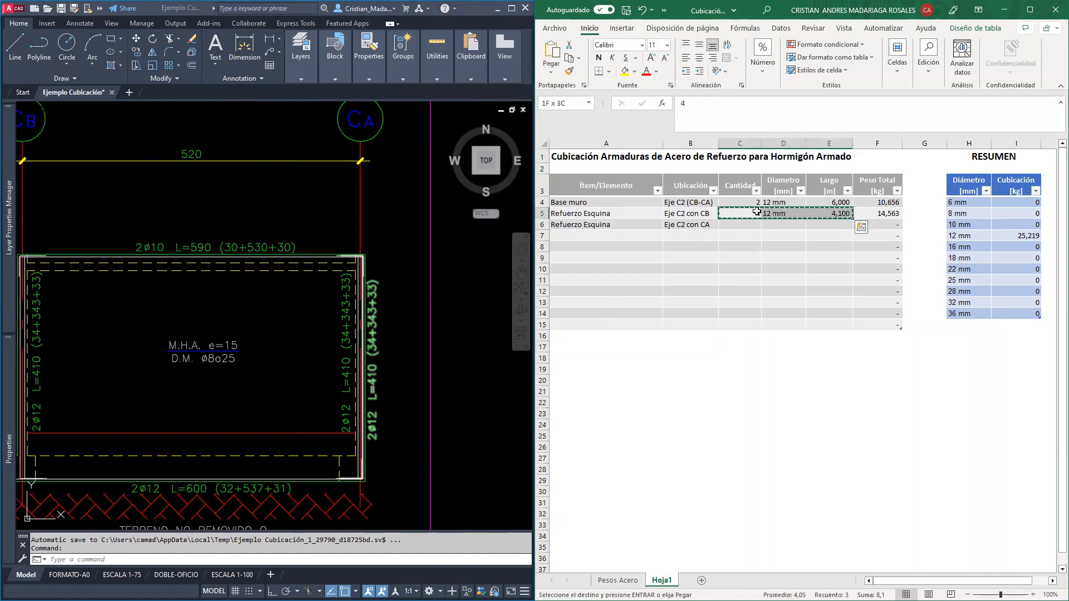
click(733, 222)
key(ctrl+v)
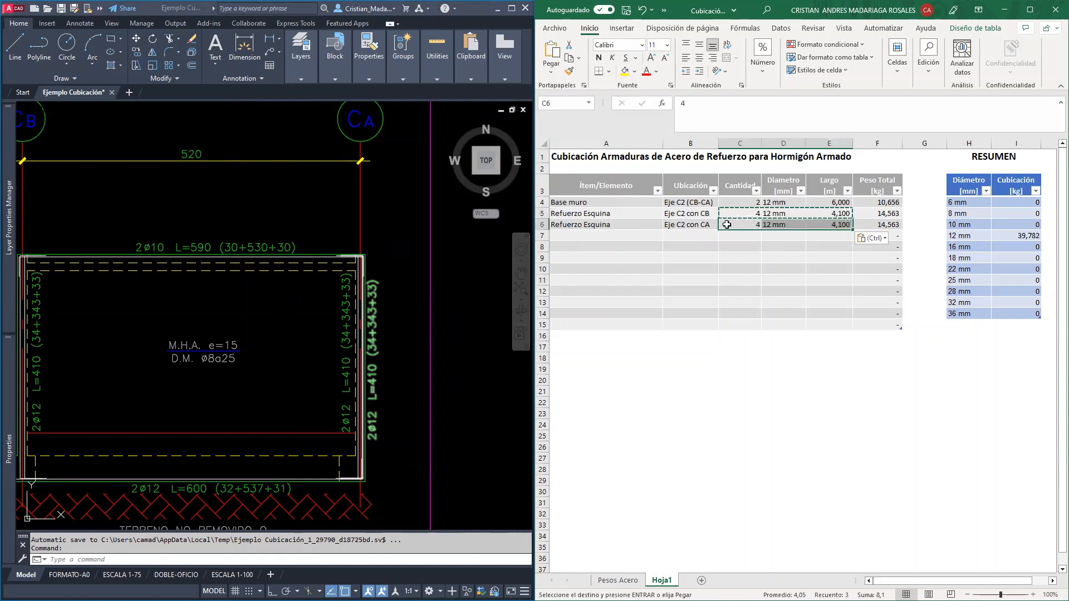
key(Escape)
Check the top bar callout in the axis C2 elevation and enter "Refuerzo superior" as the fourth row's item
click(269, 362)
scroll(270, 362, down, 2)
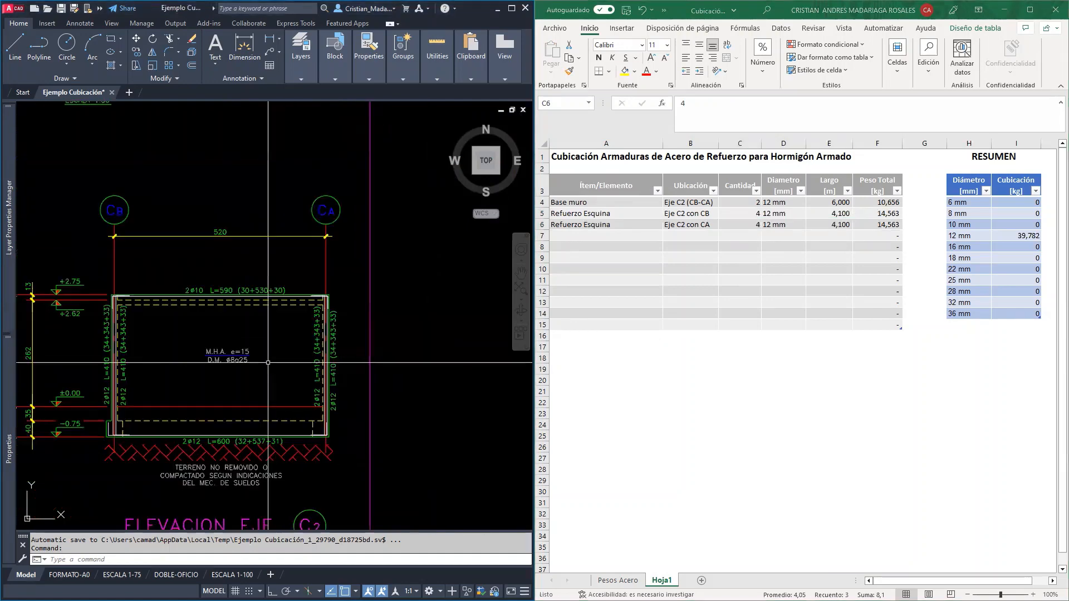
middle_drag(269, 363, 310, 296)
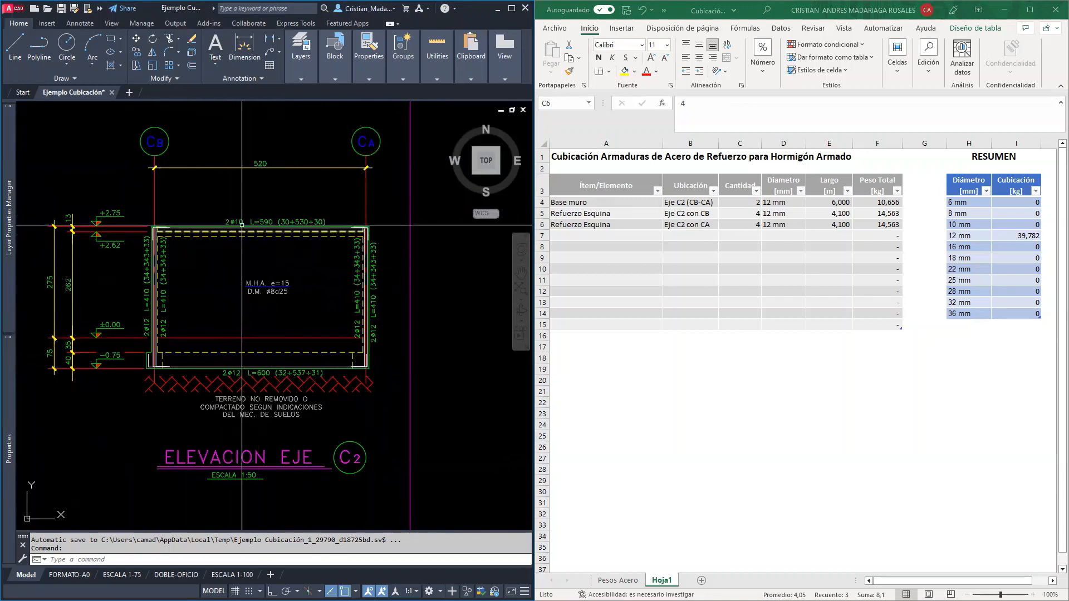
click(596, 236)
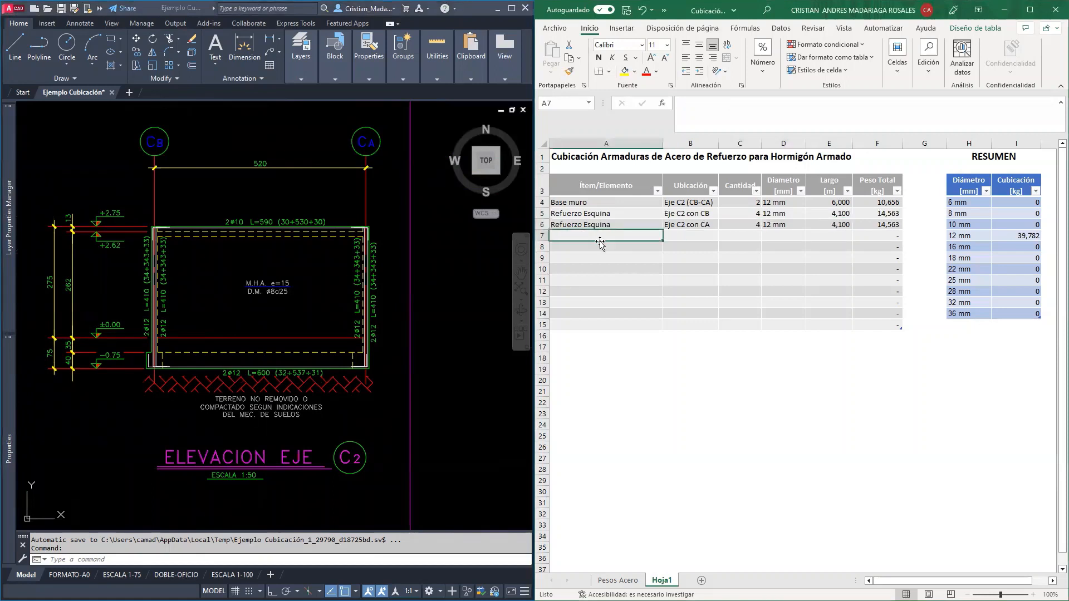
text(Refuerzo superio)
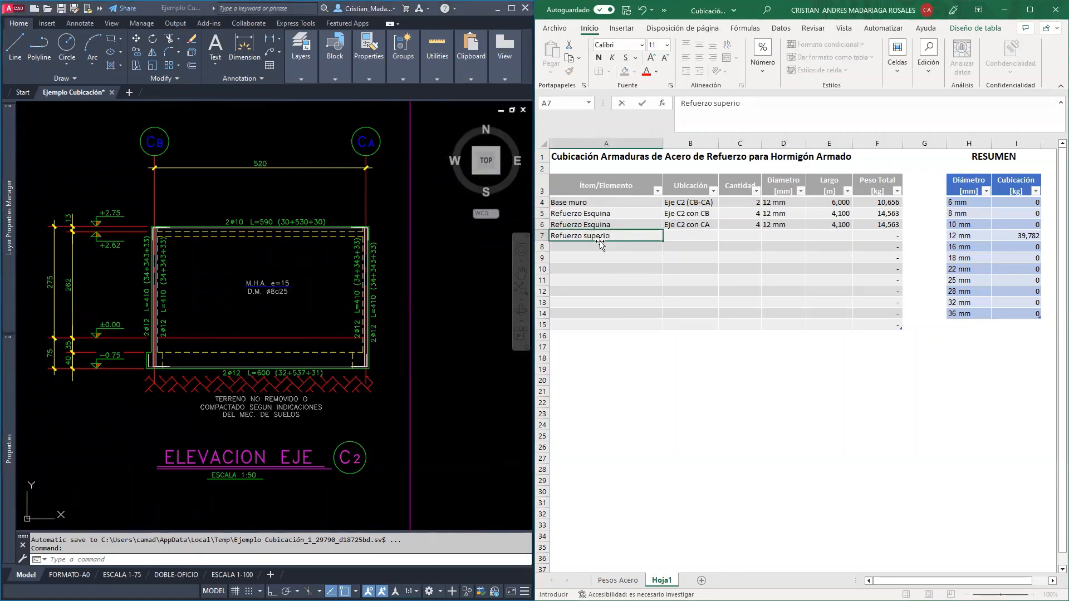
text(r)
key(Tab)
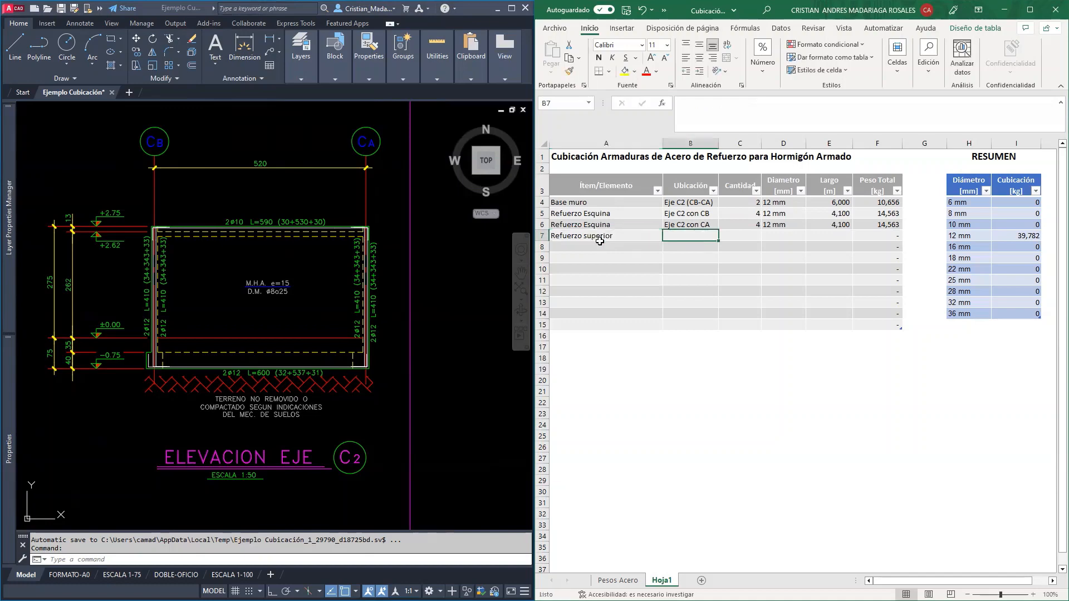
Copy the location "Eje C2 (CB-CA)" from the Base muro row into the Refuerzo superior row
key(Up)
key(Up)
key(Up)
key(ctrl+c)
key(Down)
key(Down)
key(Down)
key(ctrl+v)
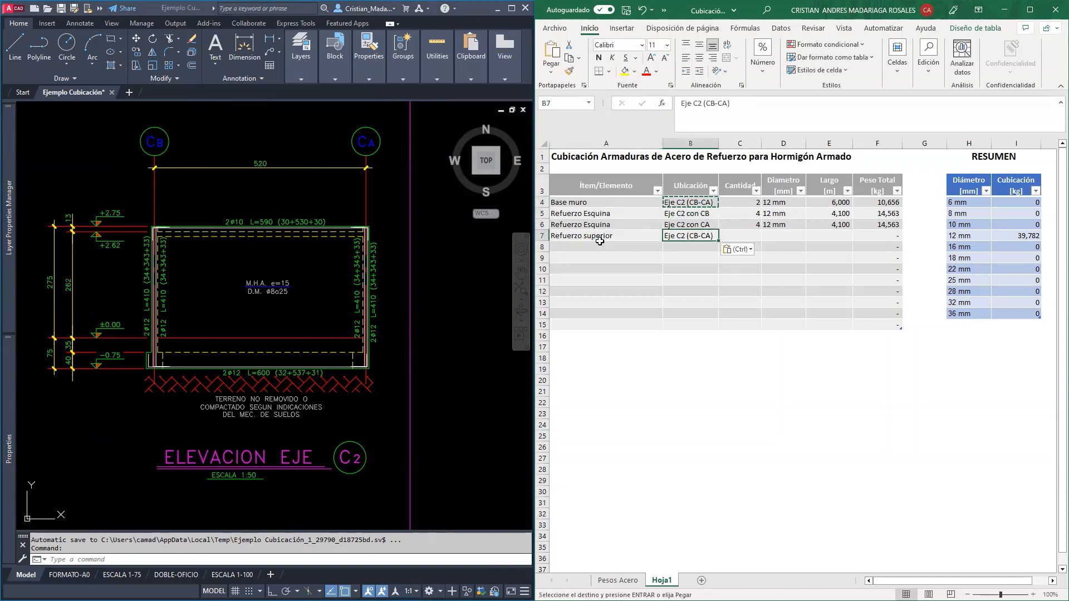
key(Tab)
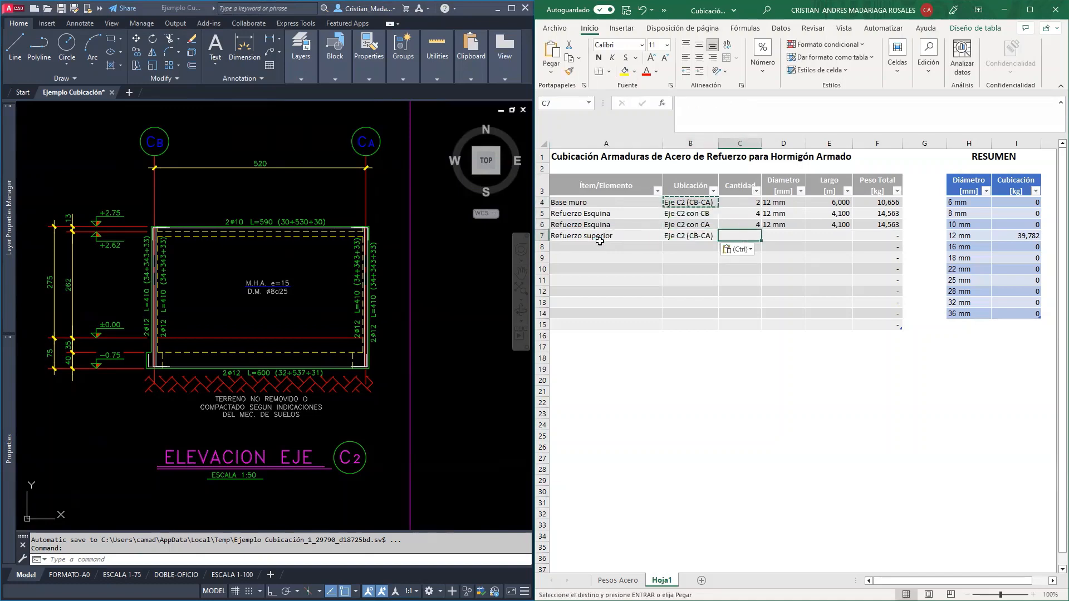
Enter quantity 2, diameter 10 mm and length 5,9 m for the Refuerzo superior row
text(2)
key(Tab)
text(1)
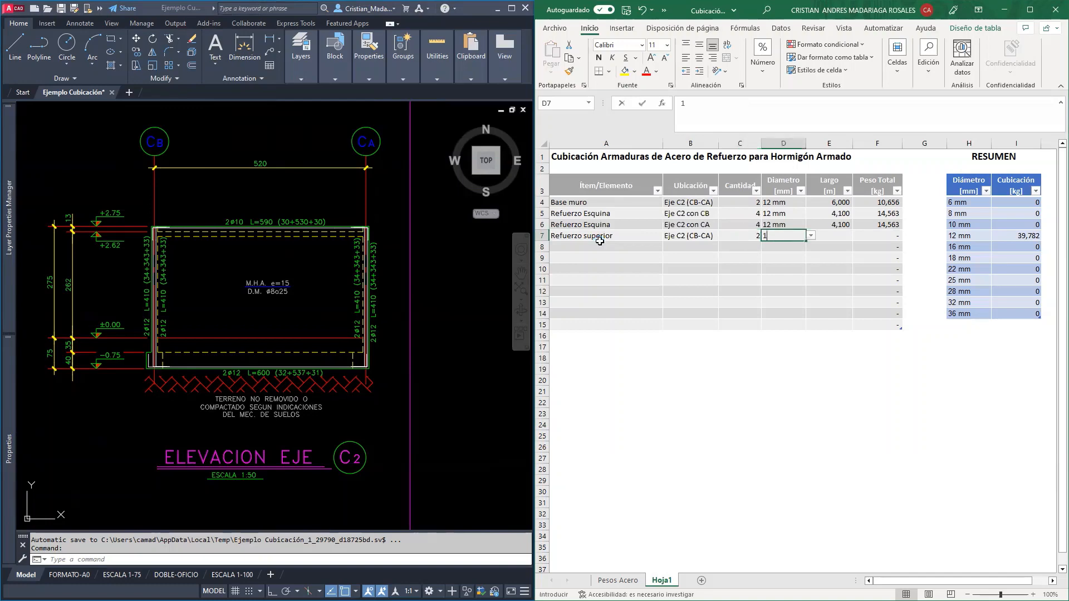
text(0)
key(Tab)
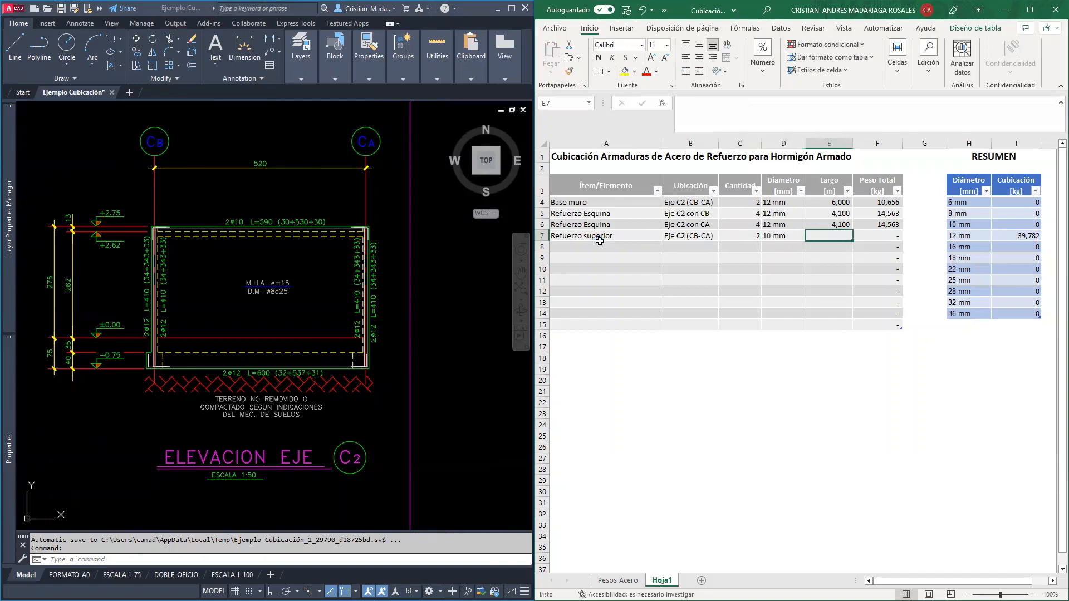
text(5,9)
key(Return)
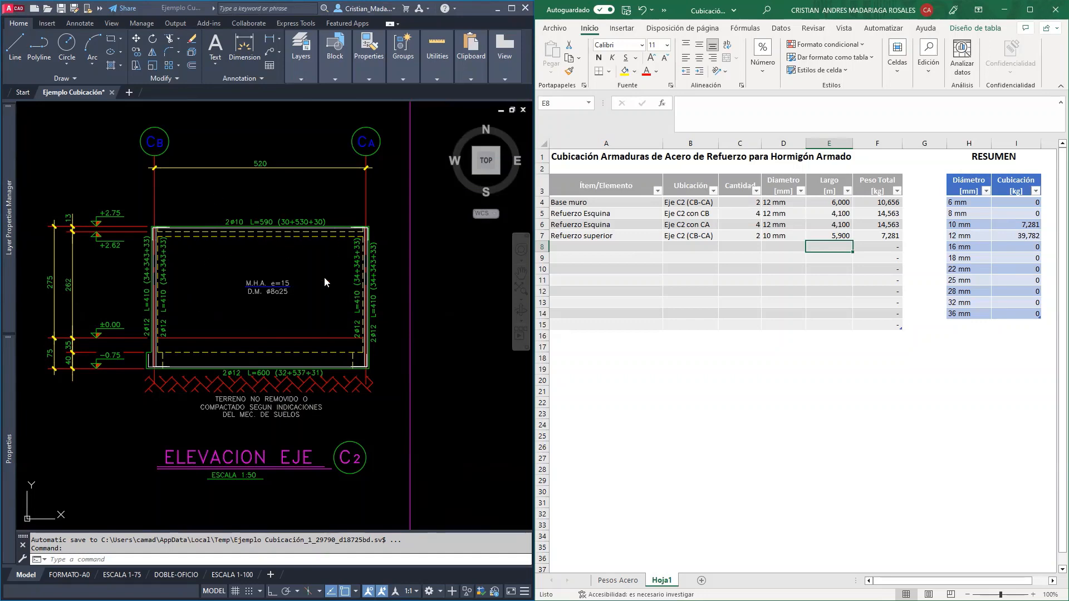
Examine the wall mesh callout and the wall's extents in the axis C2 elevation
scroll(271, 299, up, 4)
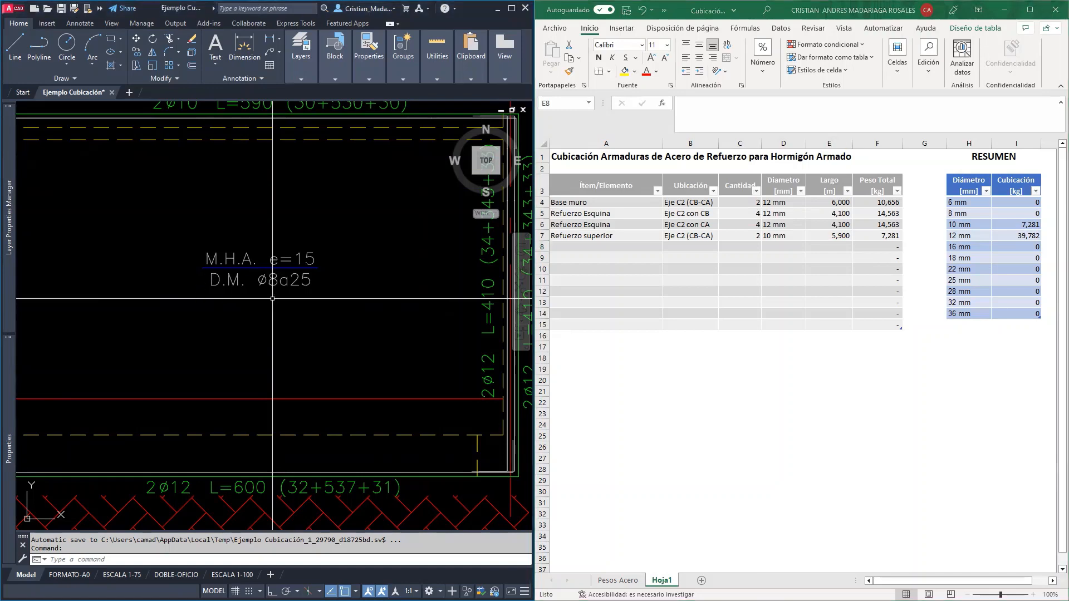
scroll(221, 300, down, 2)
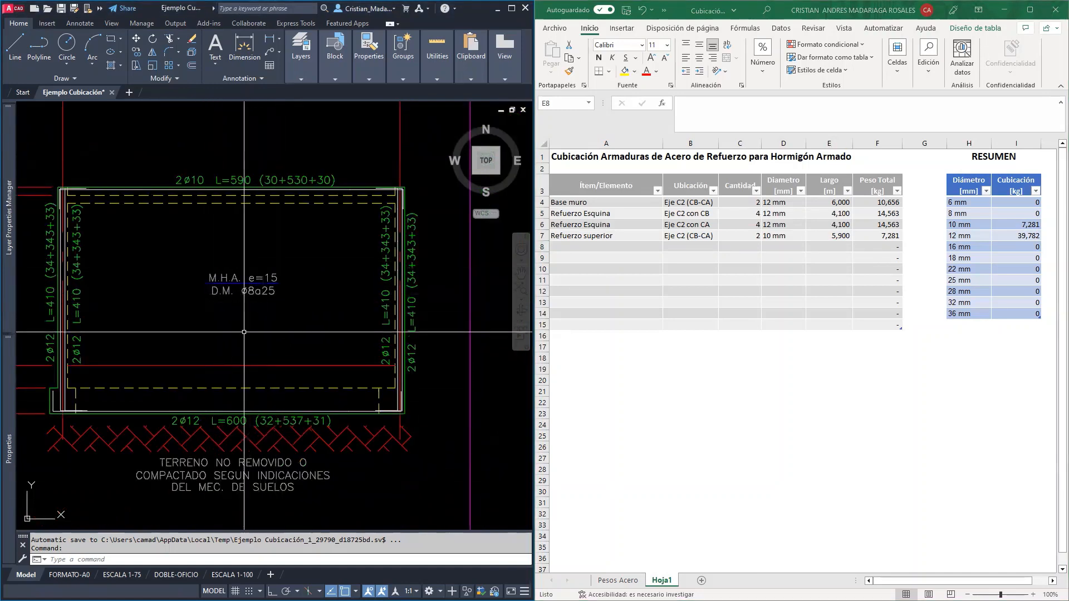
mouse_move(241, 333)
middle_down()
mouse_move(293, 308)
mouse_move(284, 323)
middle_up()
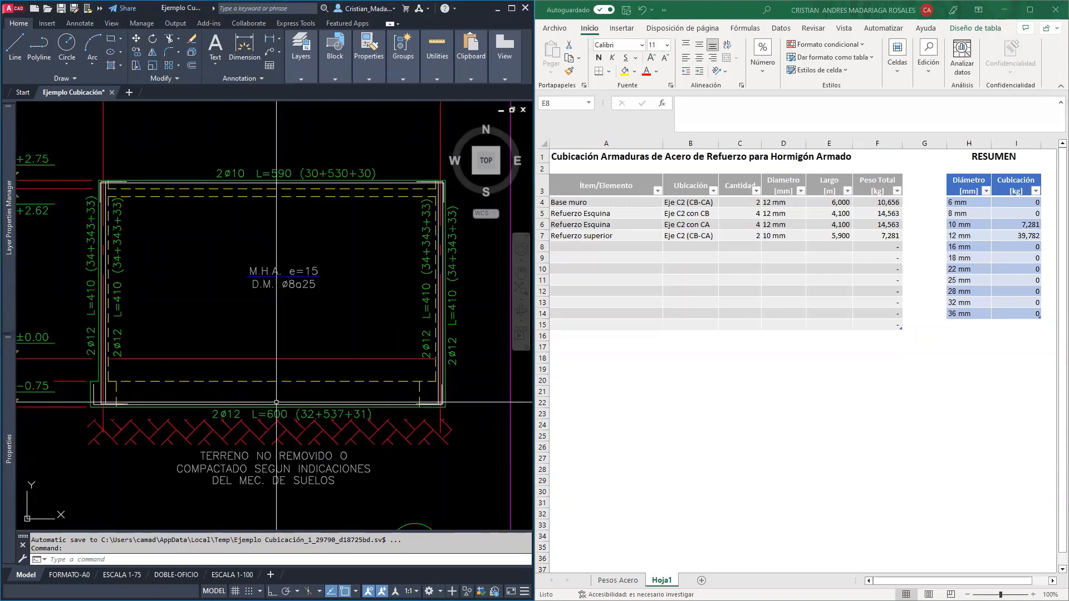
scroll(286, 255, down, 2)
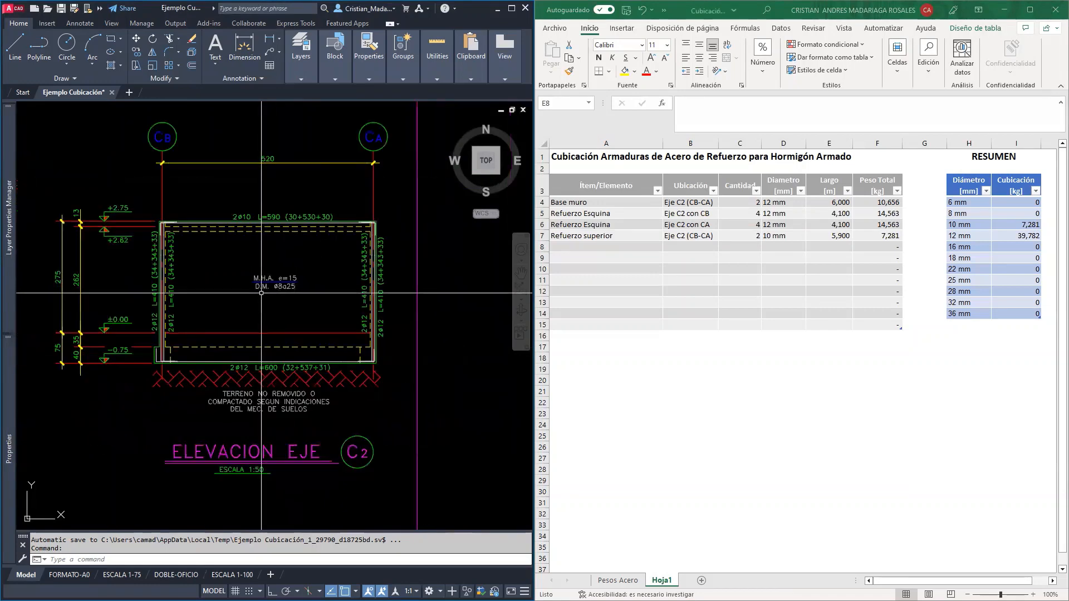
middle_drag(288, 307, 348, 292)
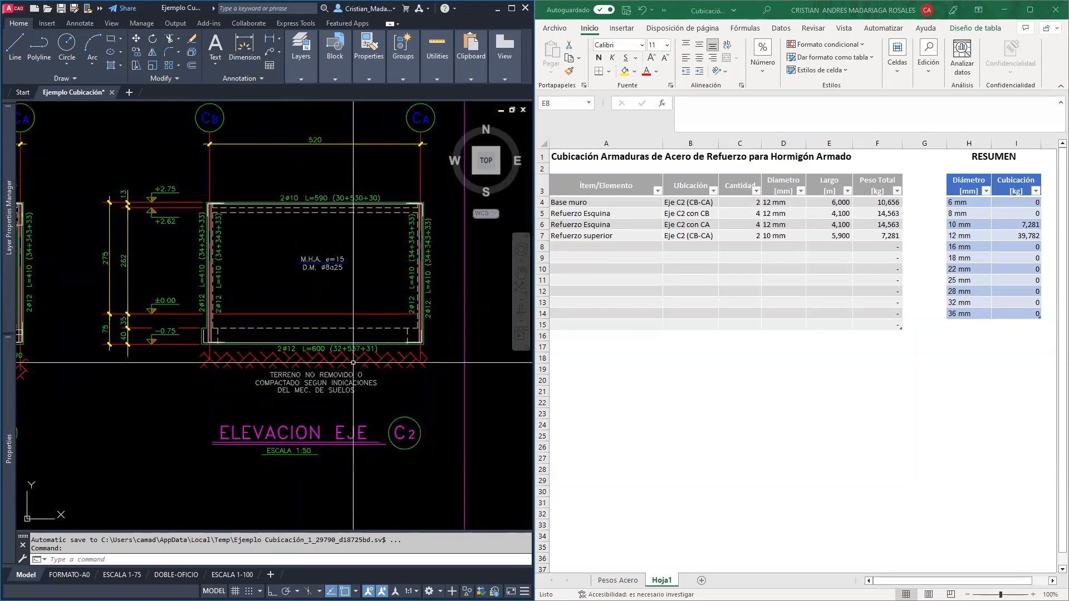
Switch to the calculation specifications PDF and the Revit 3D model to examine the mesh end details and the vertical wall bars
key(alt+Tab)
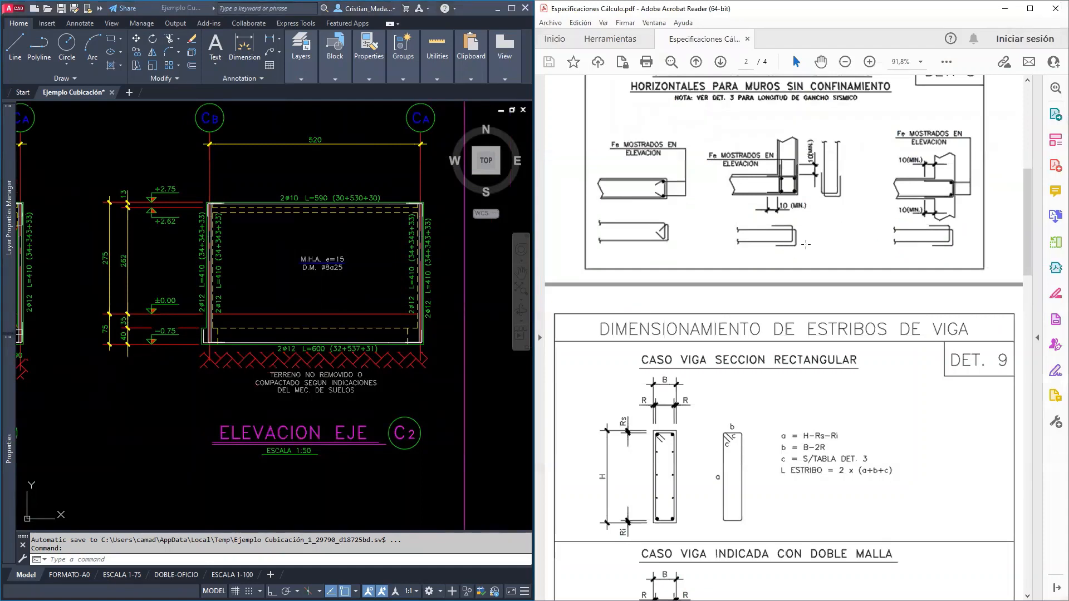
scroll(834, 238, up, 3)
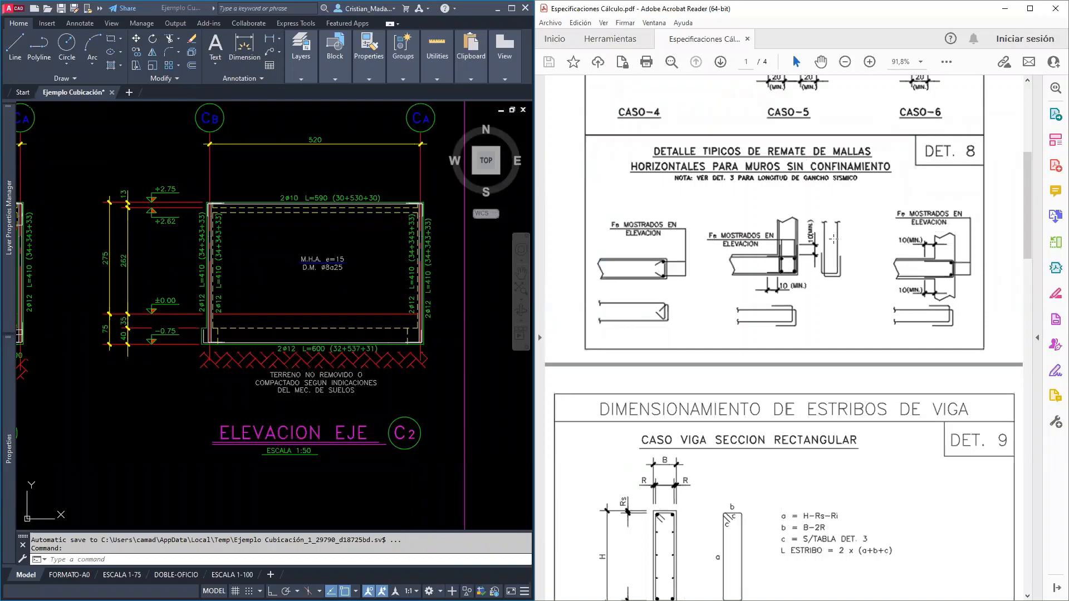
scroll(834, 238, up, 10)
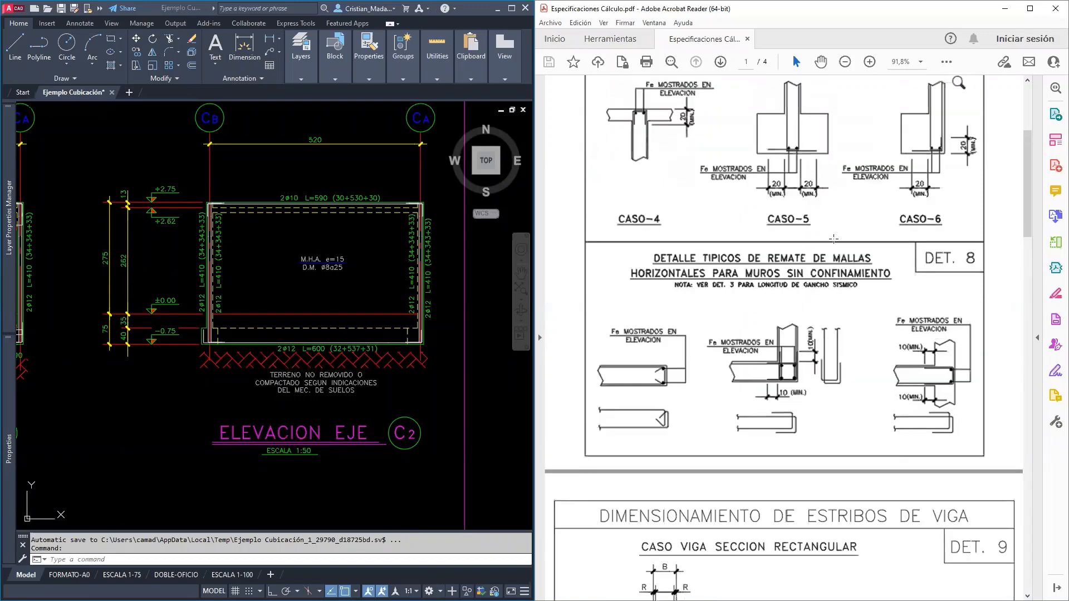
scroll(834, 238, up, 1)
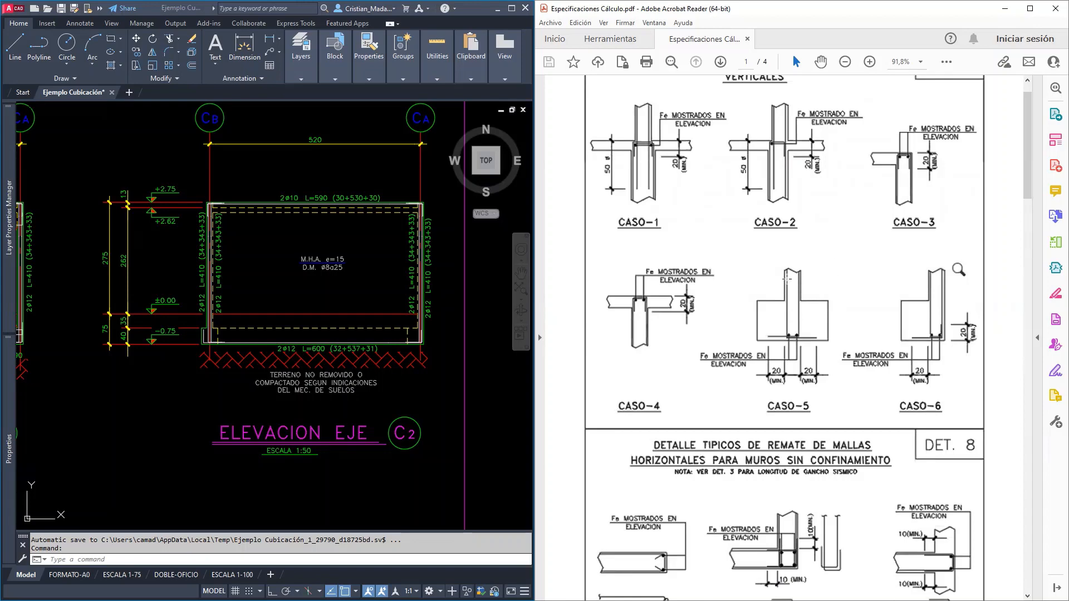
scroll(786, 279, down, 8)
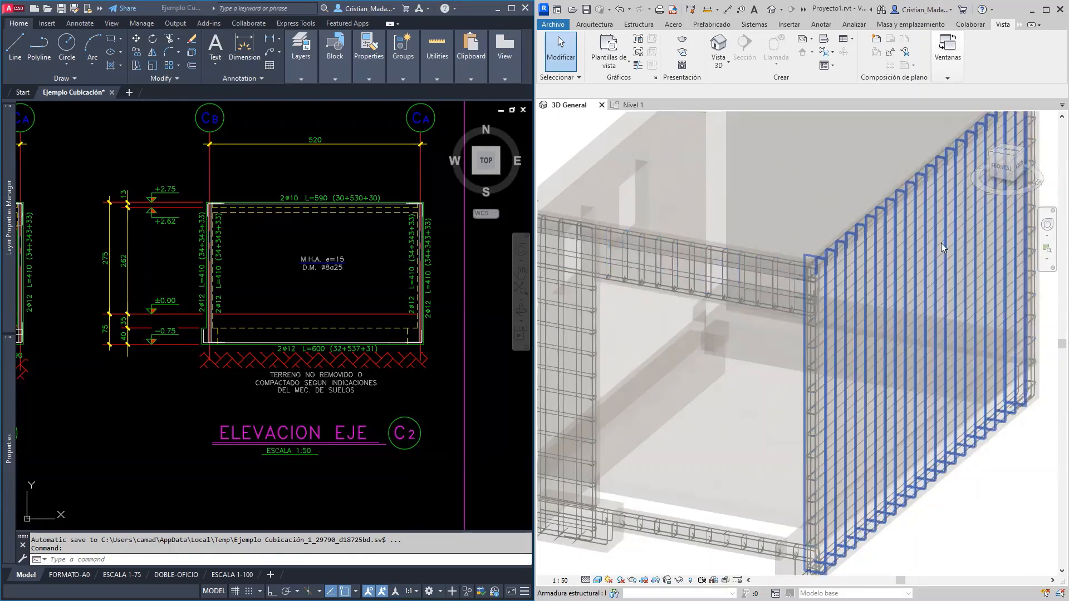
click(1032, 10)
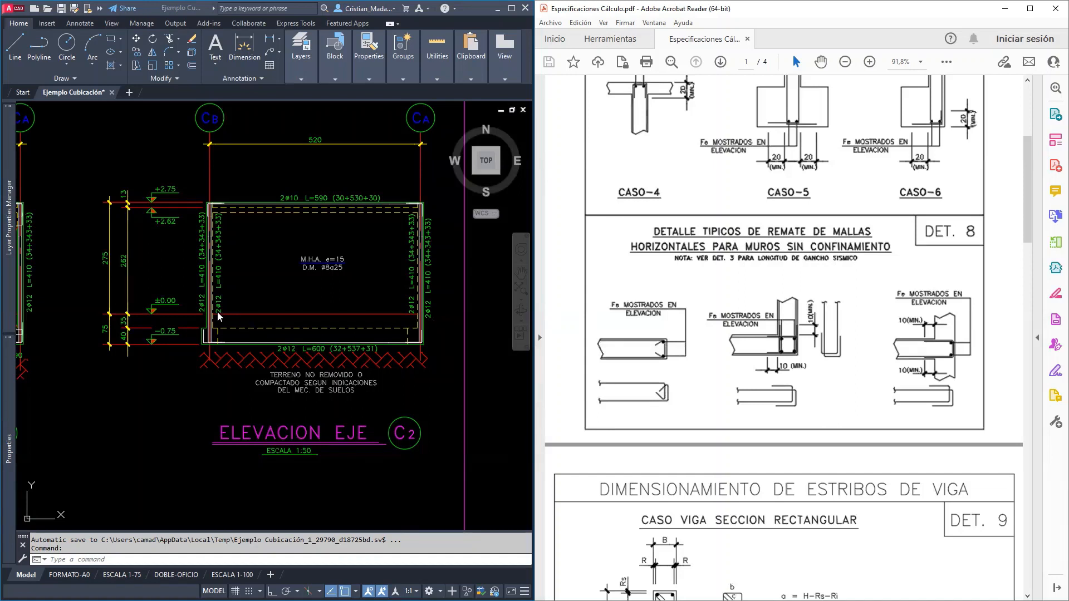
Examine the wall's span between axes CB and CA in the AutoCAD elevation for the mesh bar count
click(303, 179)
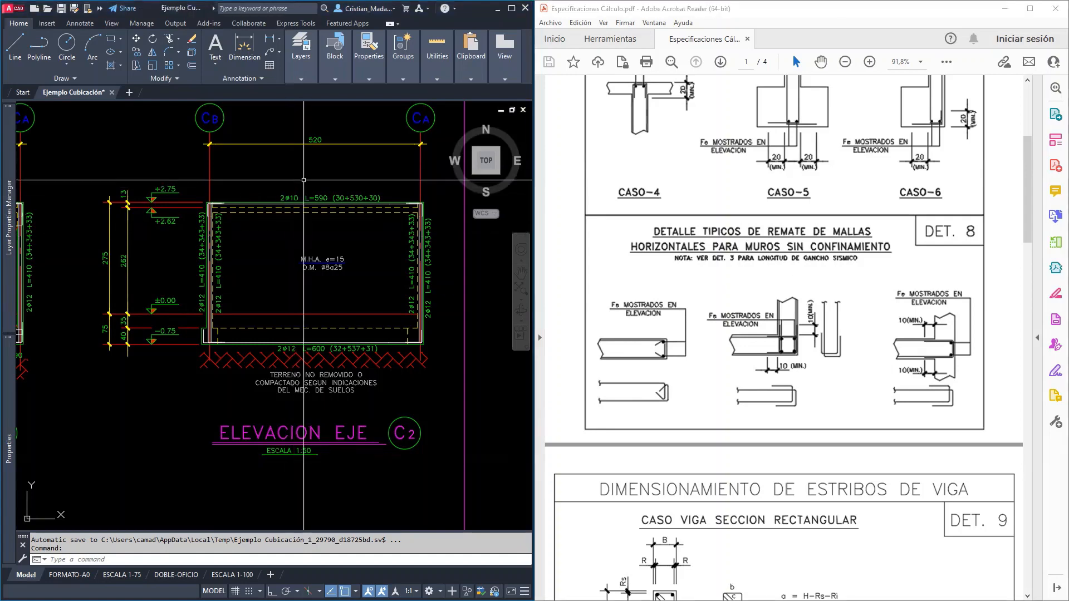
middle_drag(310, 170, 314, 224)
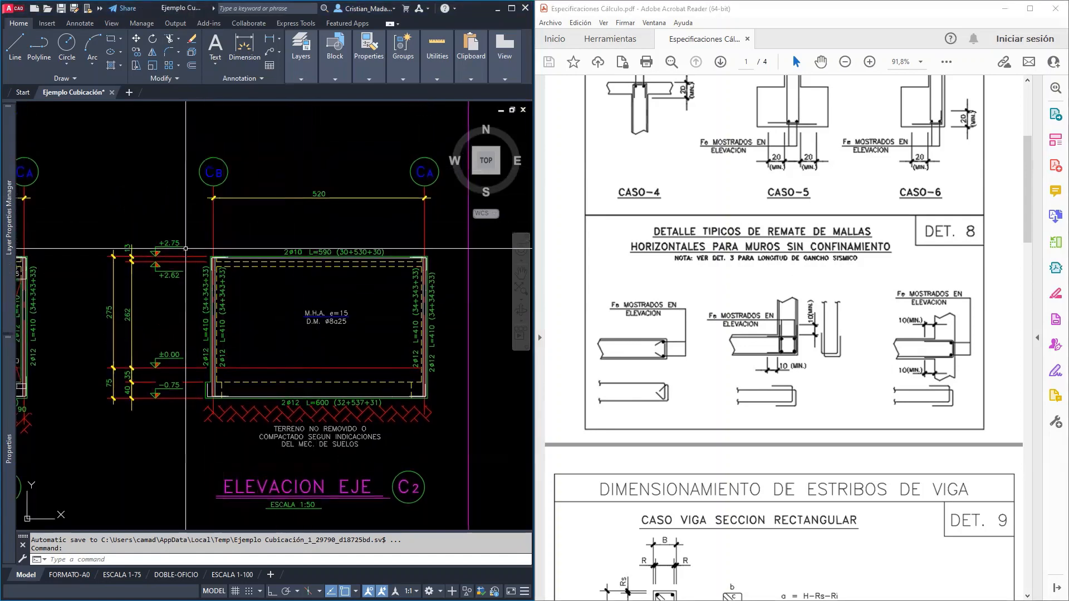
scroll(213, 261, up, 2)
middle_drag(306, 337, 202, 327)
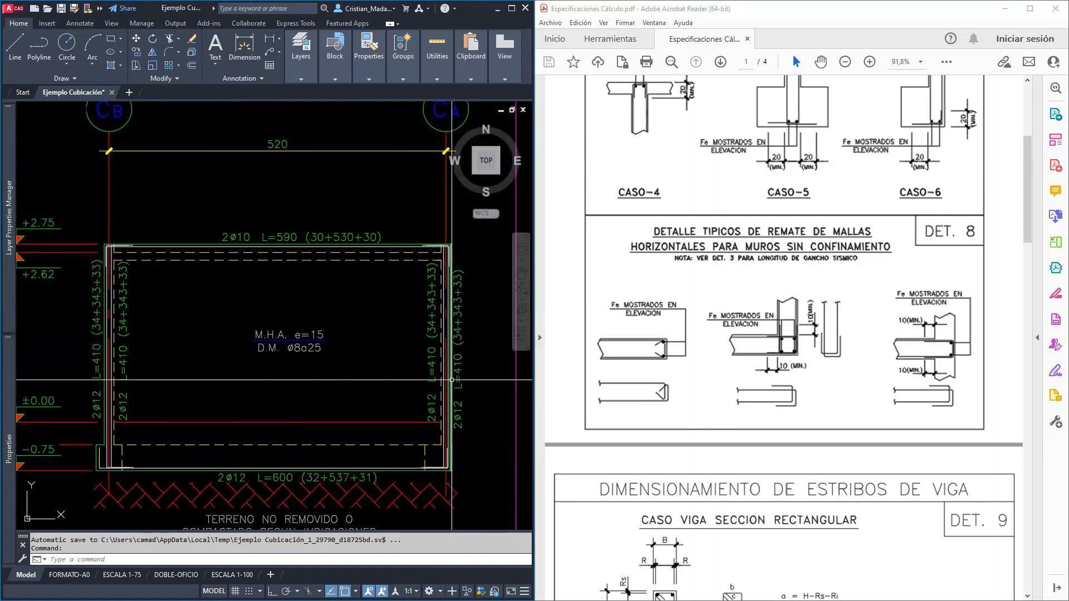
mouse_move(452, 380)
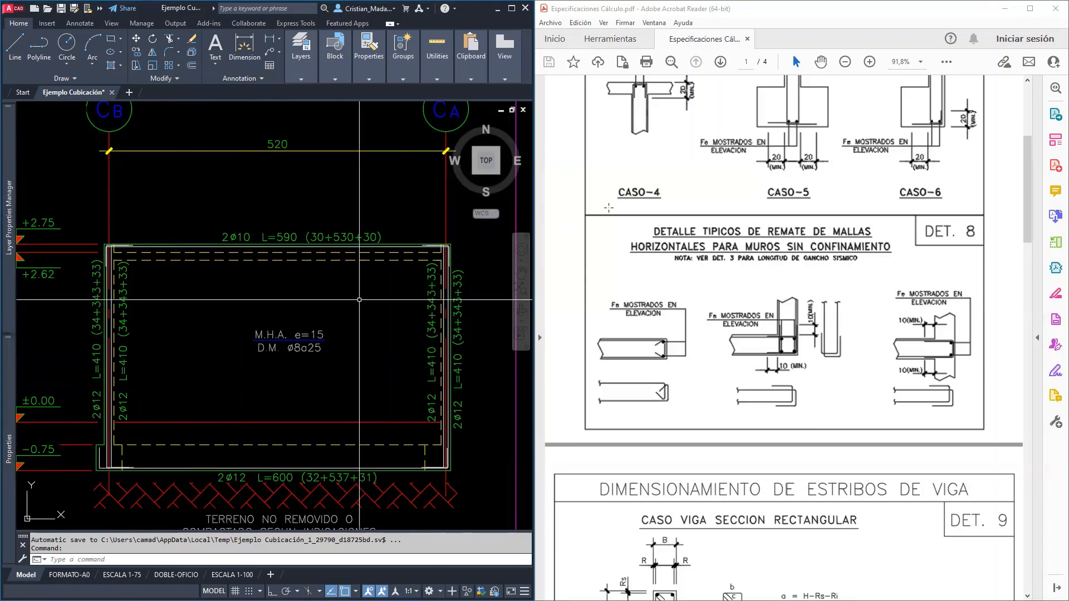
Switch back to the Excel takeoff table and set the diameter of the row below Refuerzo superior to 8 mm
click(912, 13)
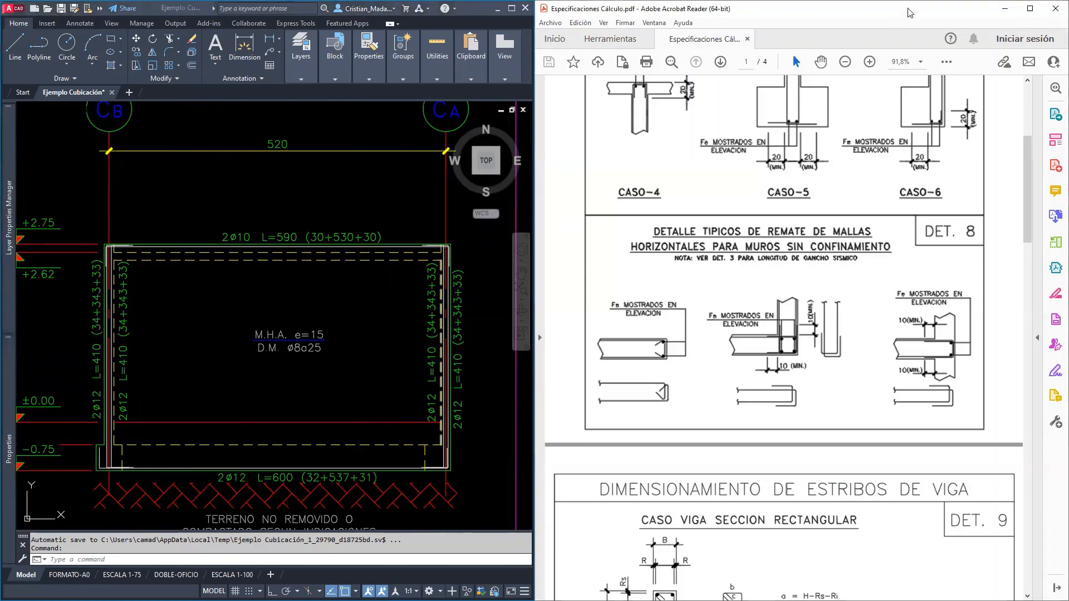
click(1002, 10)
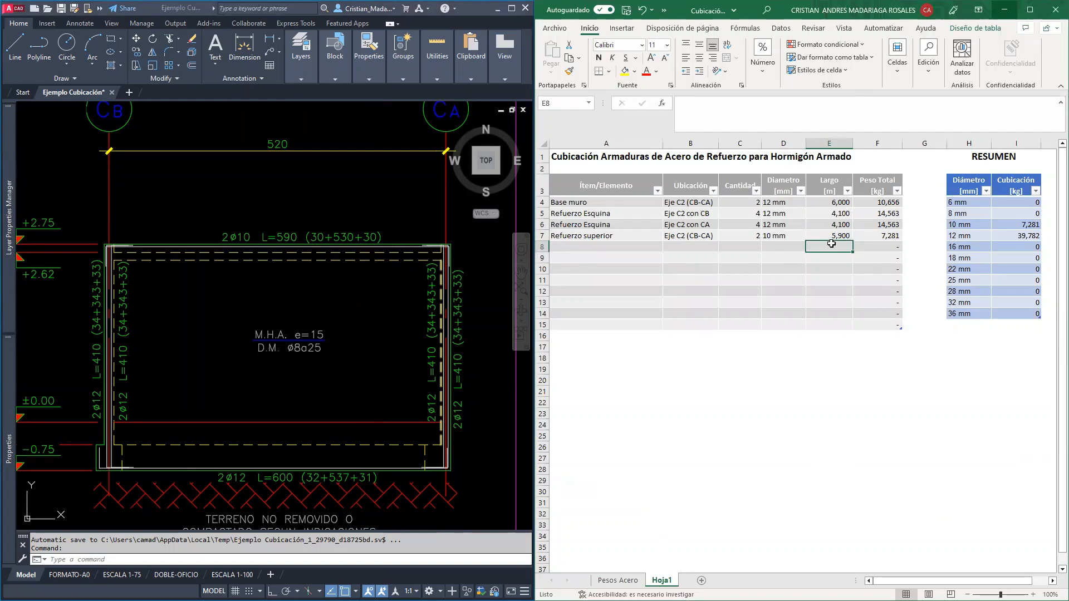
key(Left)
key(Left)
key(Right)
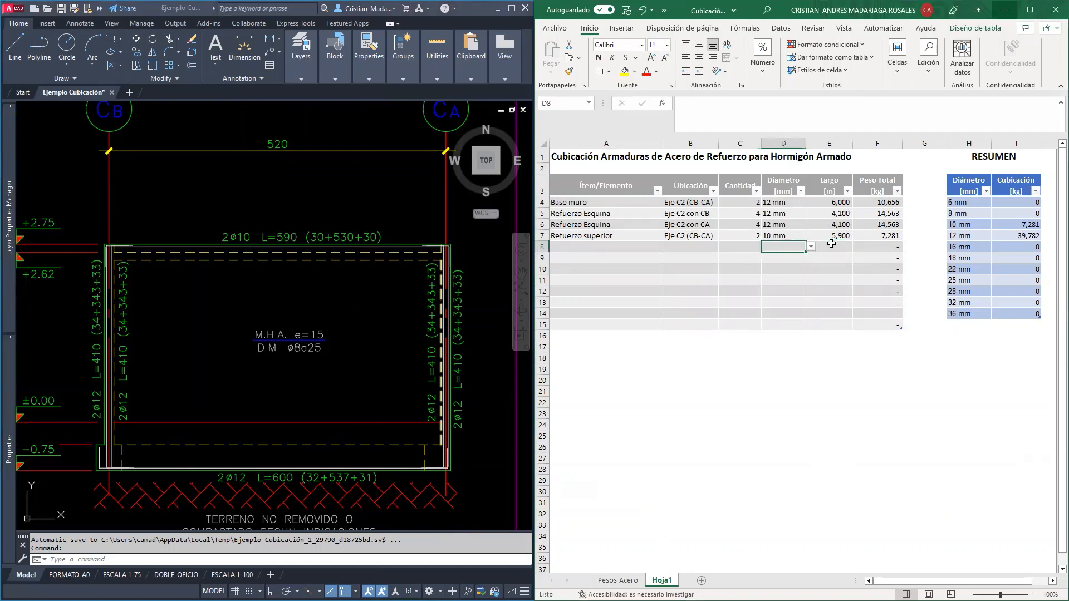
text(8)
key(Tab)
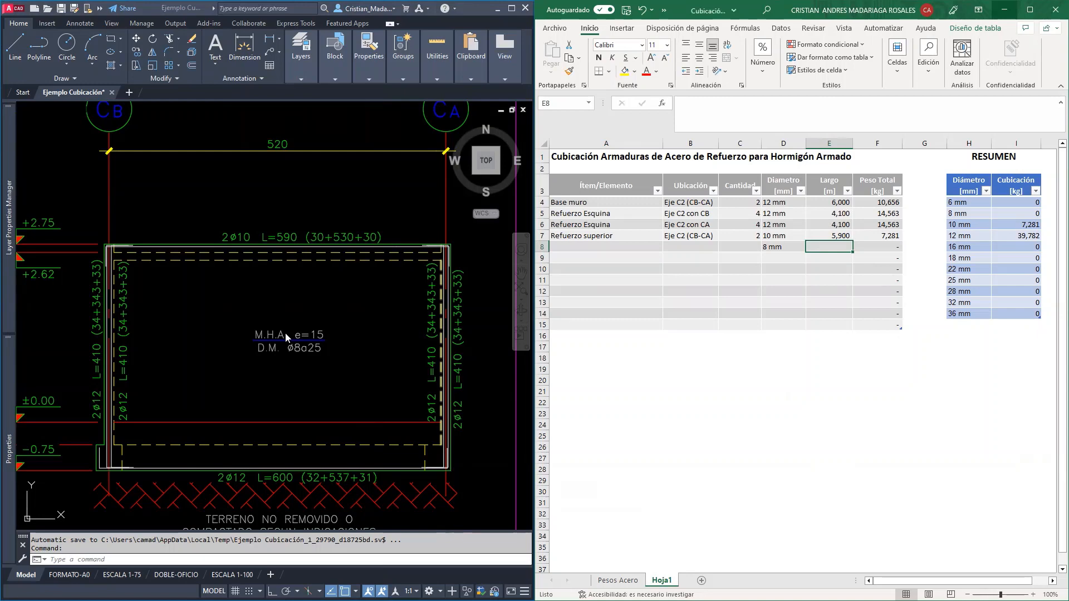
Enter the 8 mm row's length as the sum +5,31+,11+,23+,11+,23
text(+5,3)
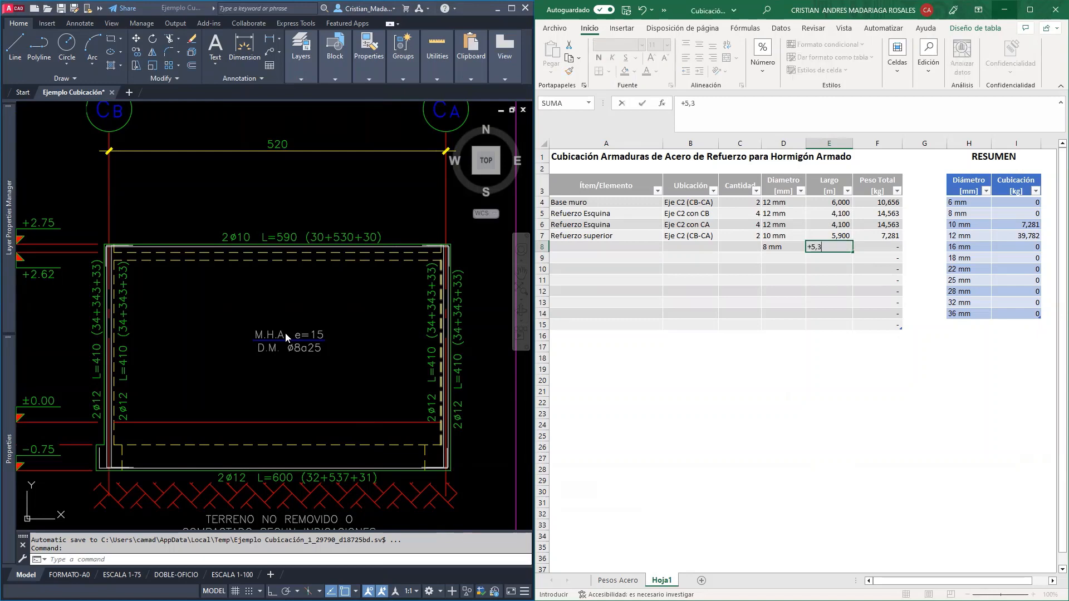
text(1+,11+,23+,11+,23)
key(Return)
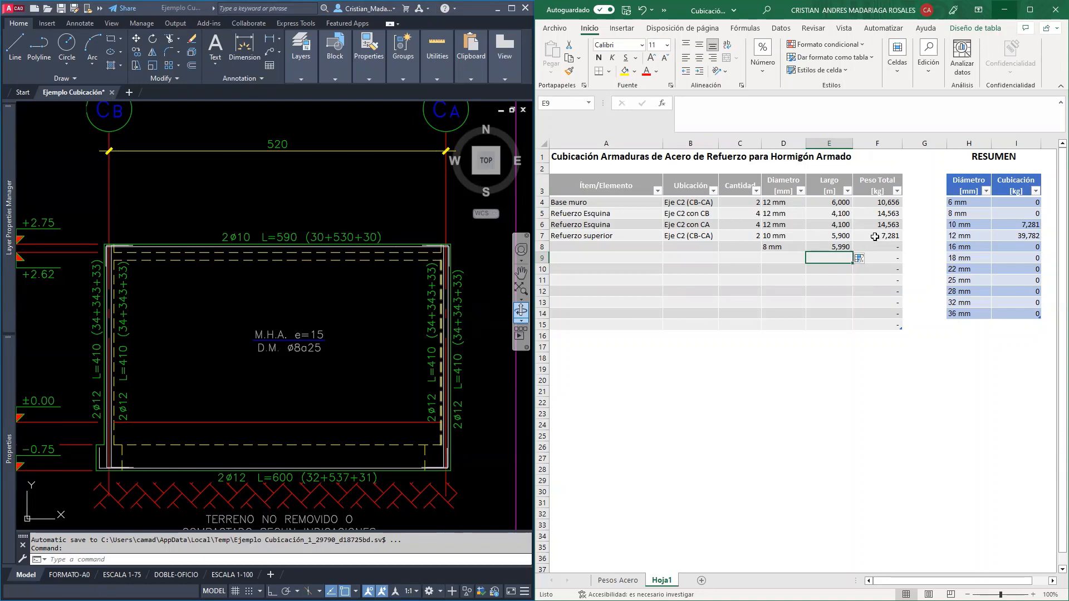
Switch to the Revit 3D model to examine the wall mesh, and examine the wall's height dimensions in the AutoCAD elevation for the horizontal bar count
click(738, 246)
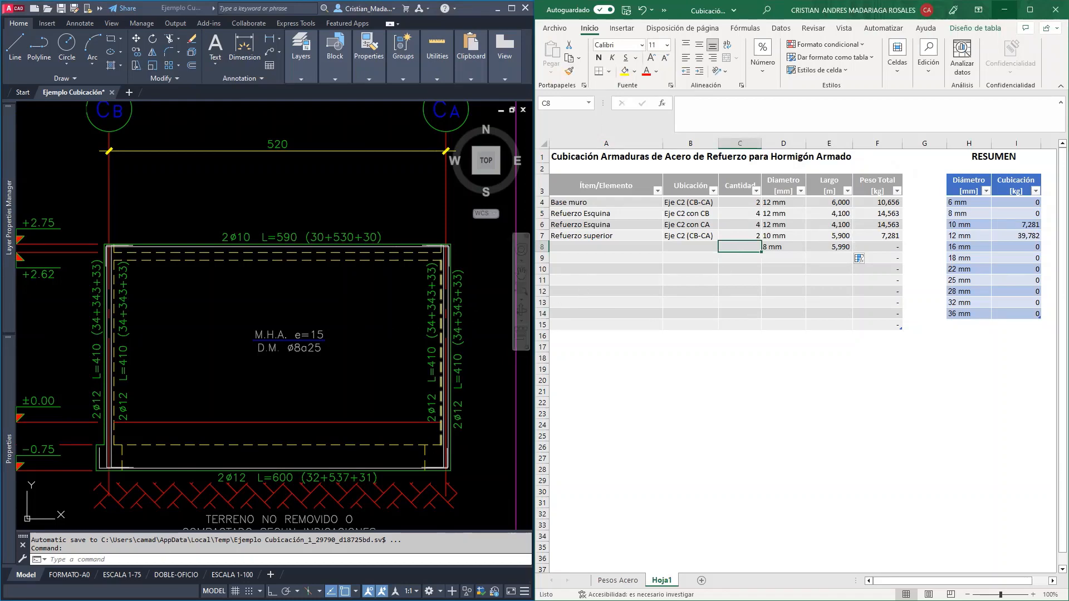
click(227, 600)
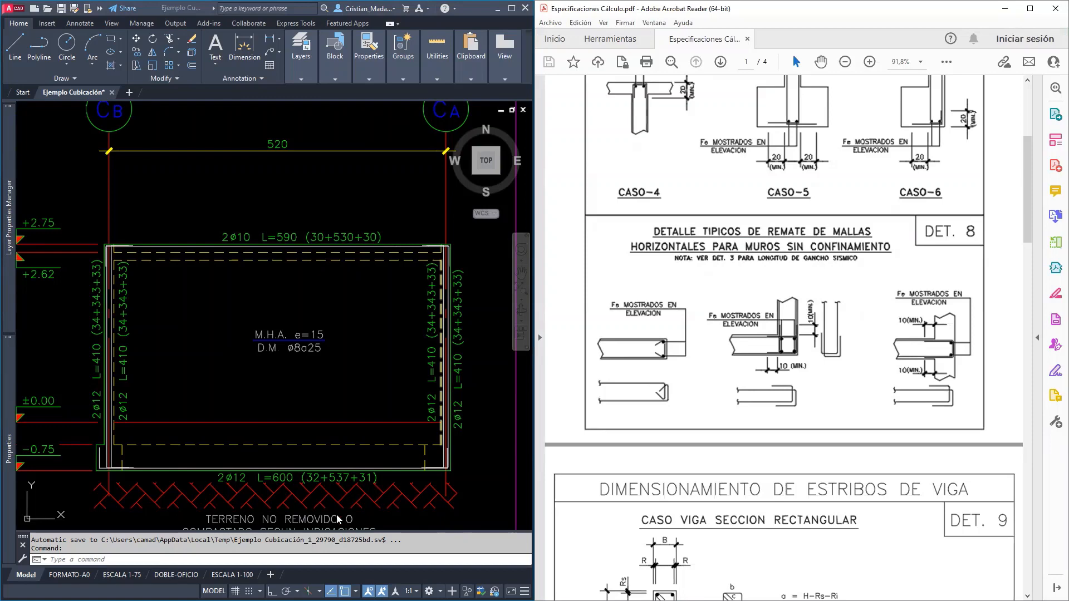
click(1006, 15)
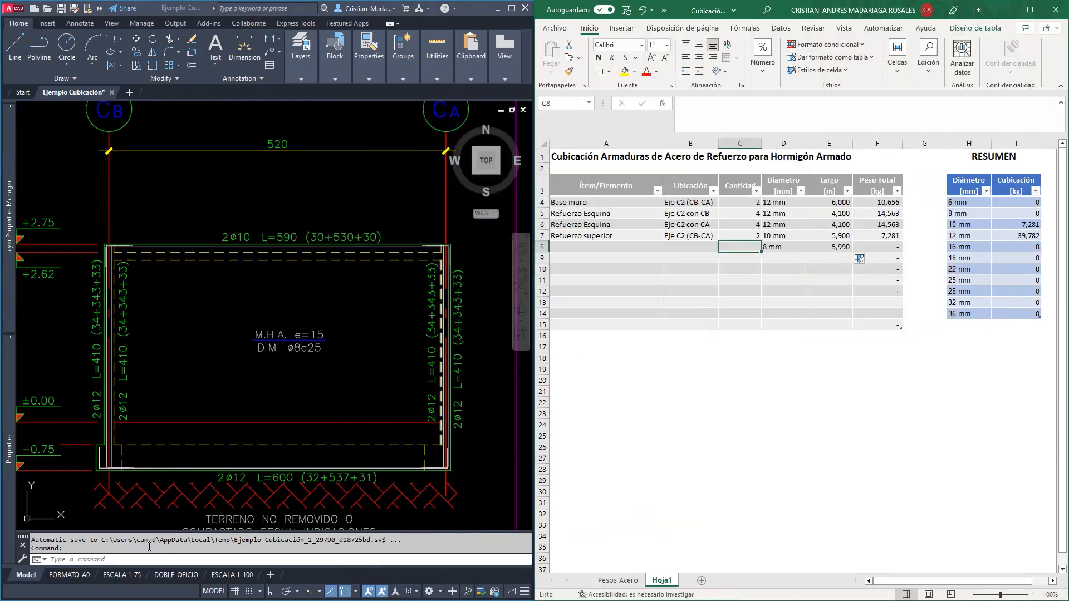
click(1005, 10)
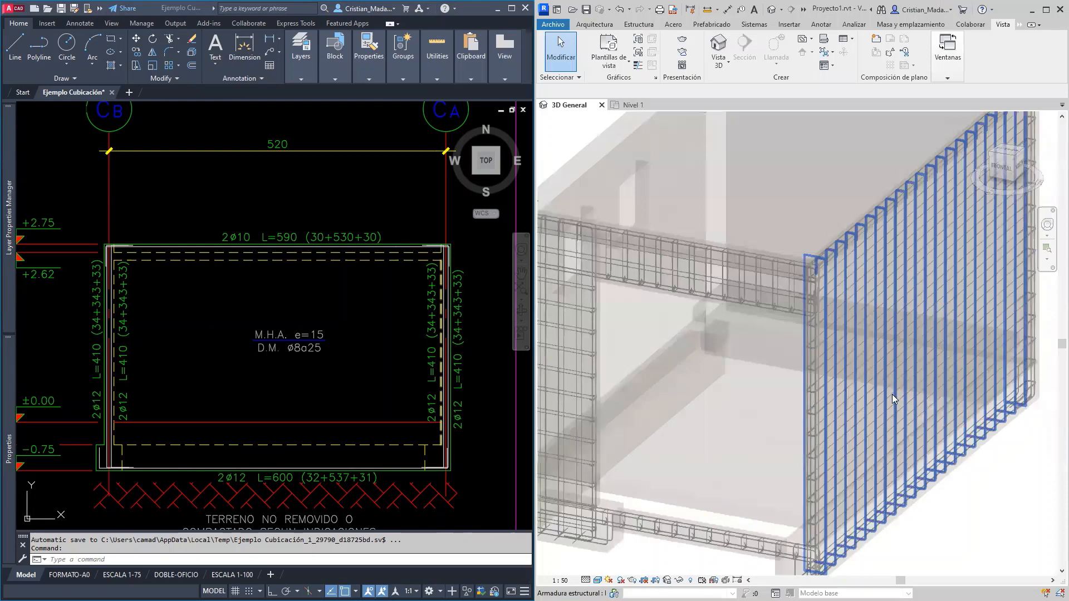
scroll(892, 400, up, 1)
middle_drag(898, 405, 701, 419)
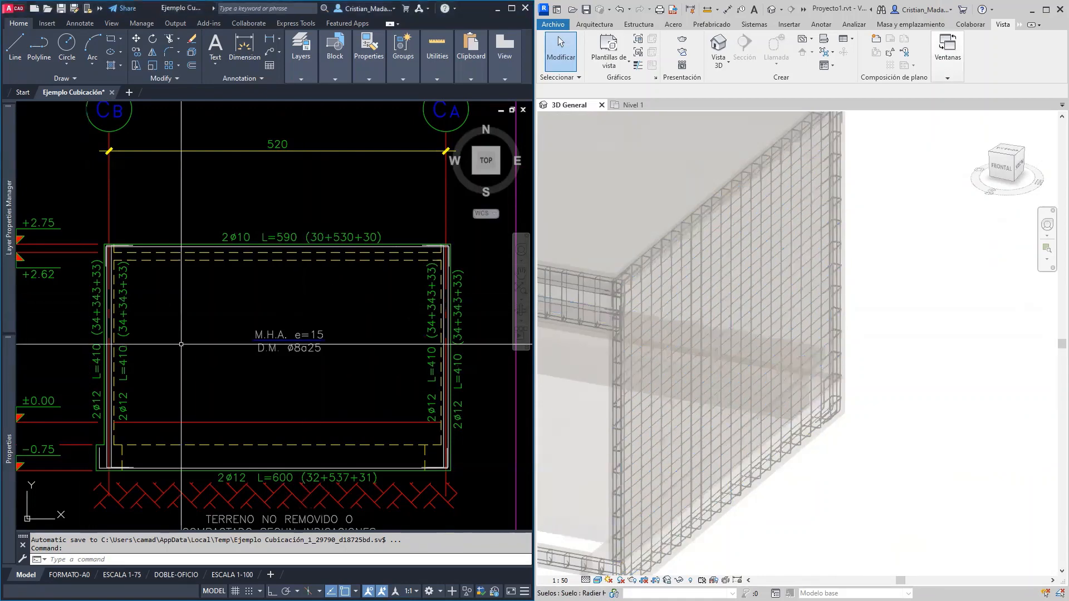
middle_drag(223, 374, 297, 350)
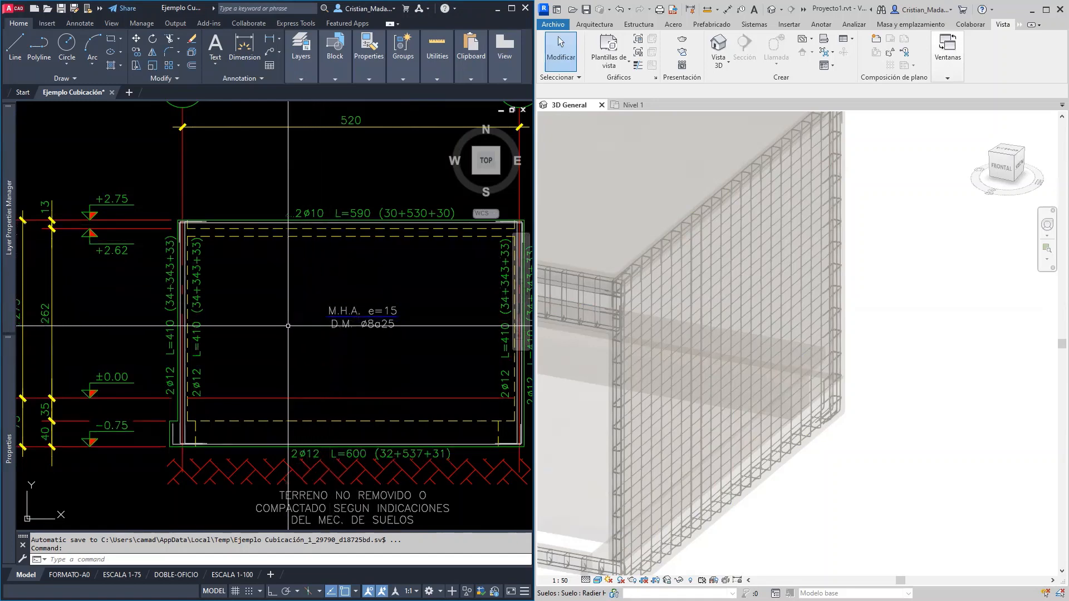
middle_drag(266, 343, 291, 341)
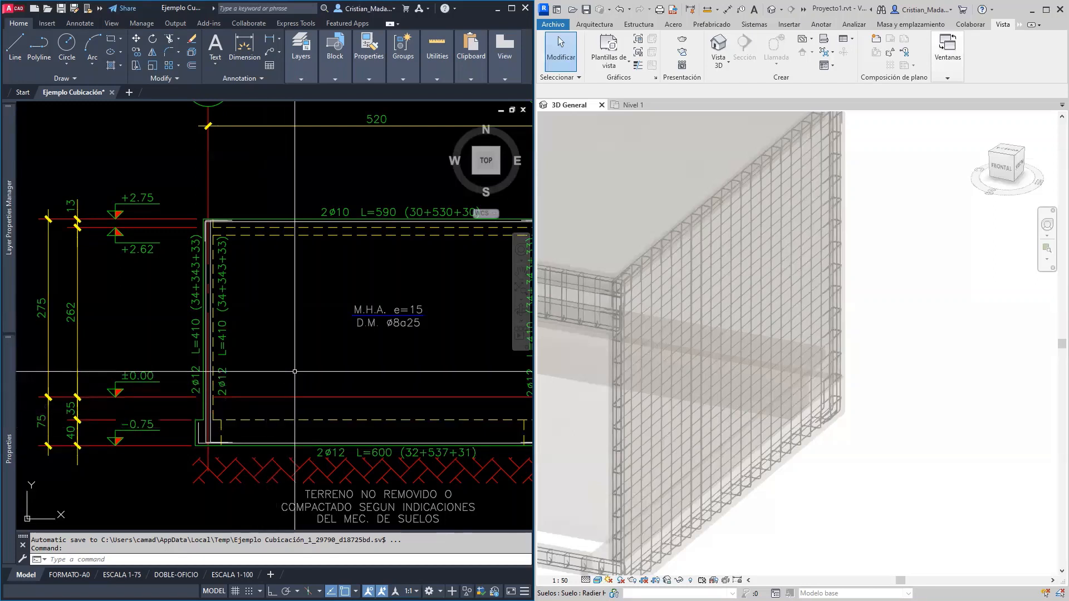
middle_drag(295, 373, 276, 403)
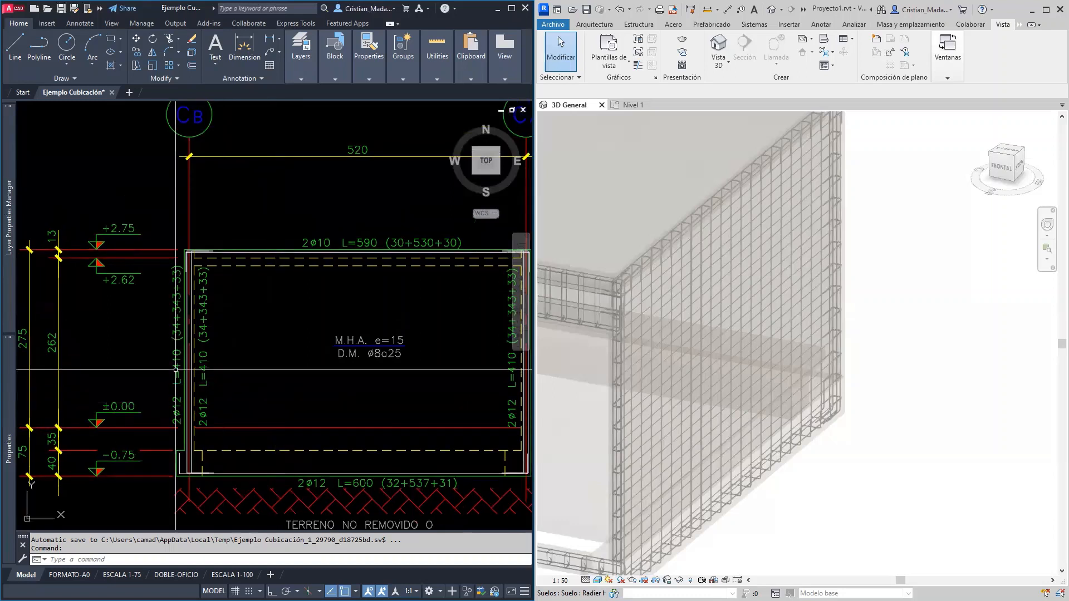
middle_drag(137, 324, 163, 323)
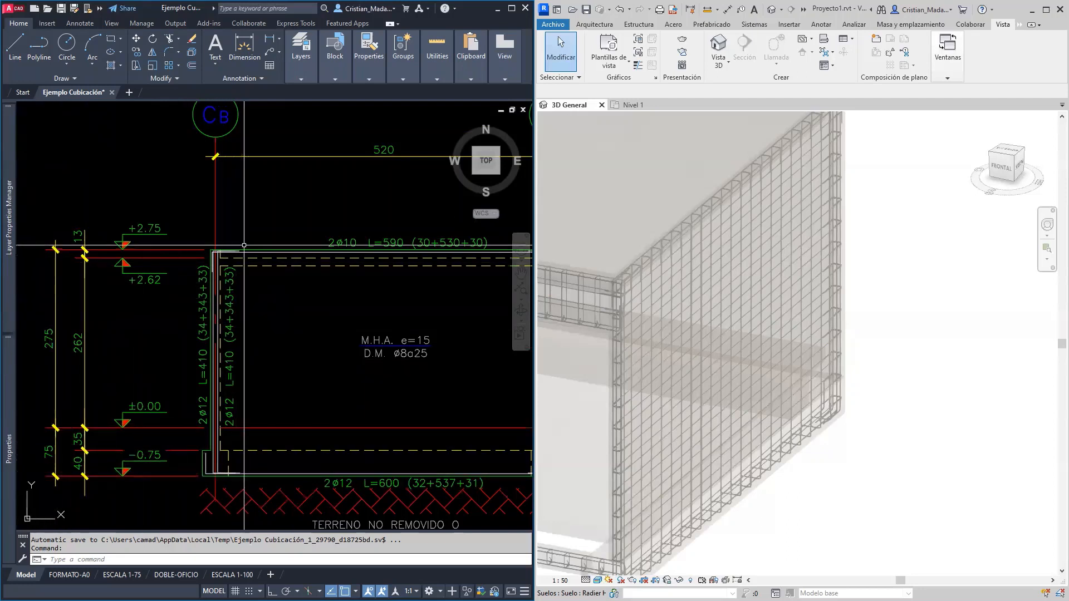
mouse_move(233, 249)
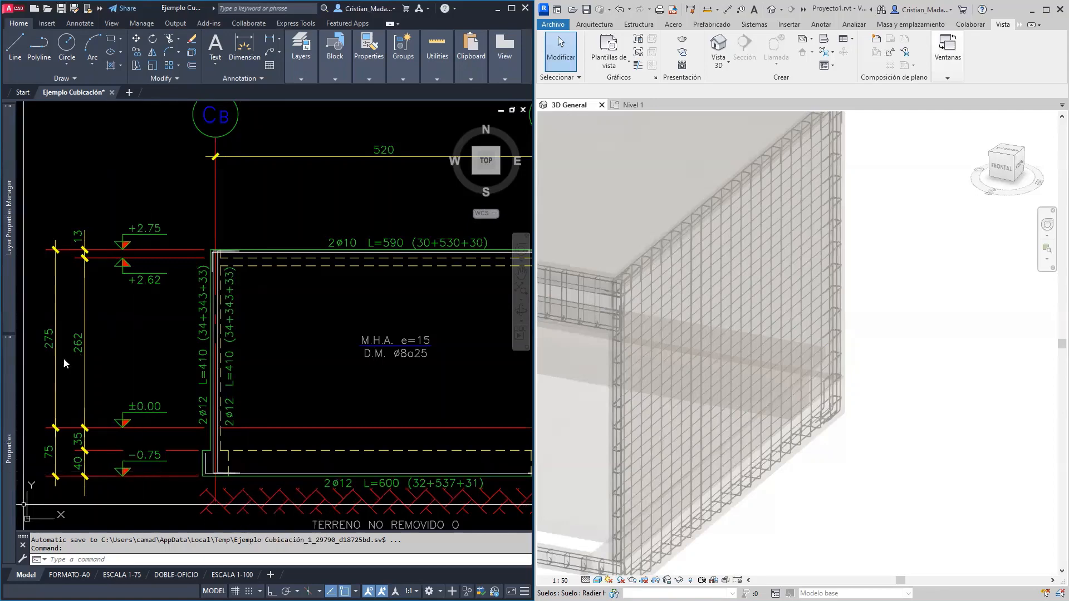
key(ctrl+1)
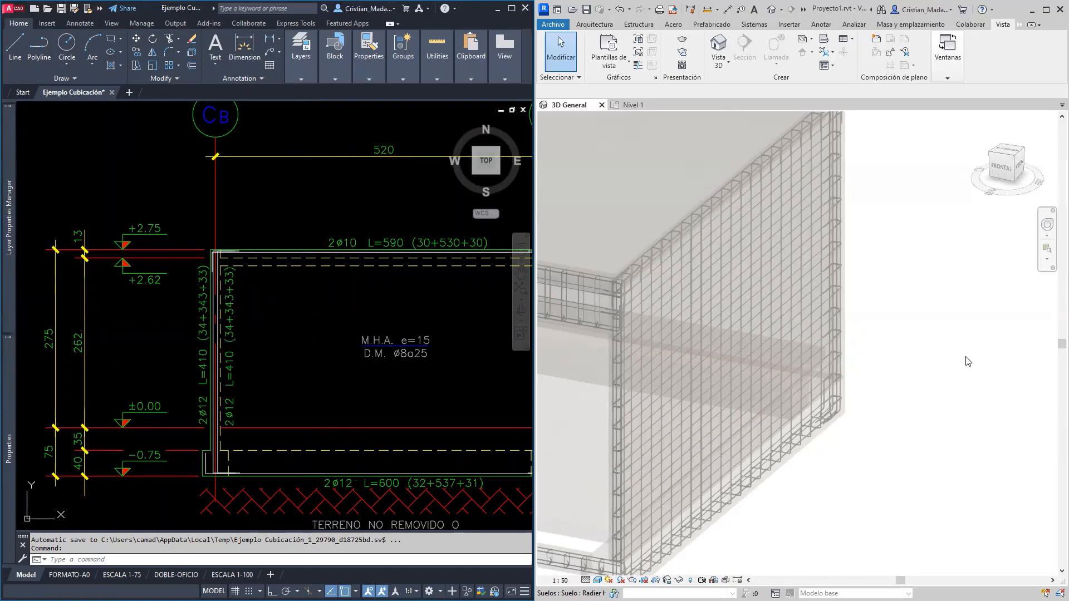
Switch back to Excel and start the 8 mm row's quantity formula as =2*((3,43/,25)
click(1032, 19)
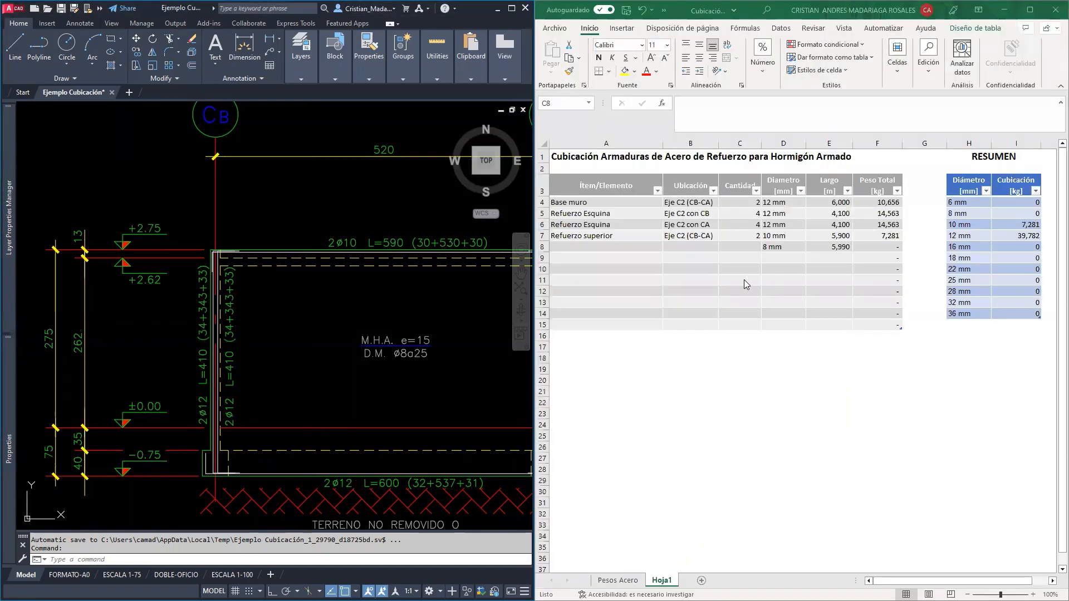
click(739, 249)
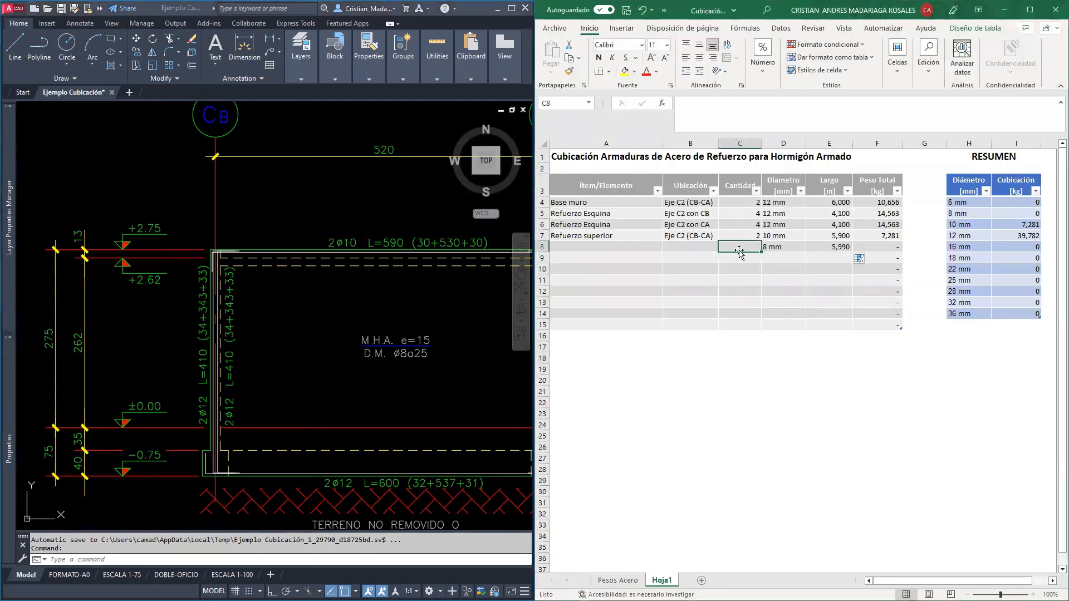
text(=2)
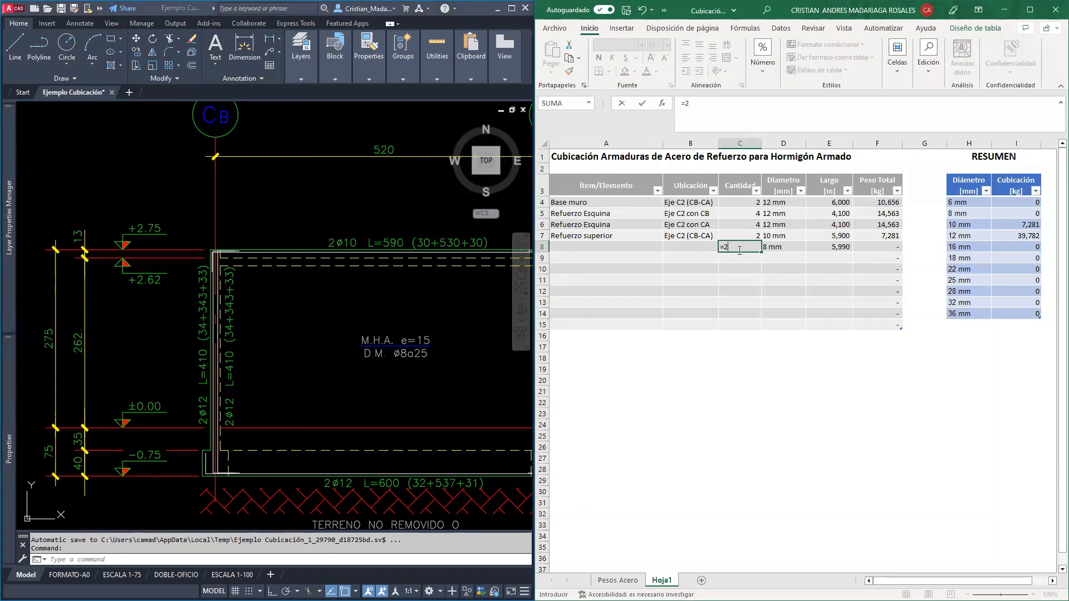
text(*)
text((()
text(3,43/,25)
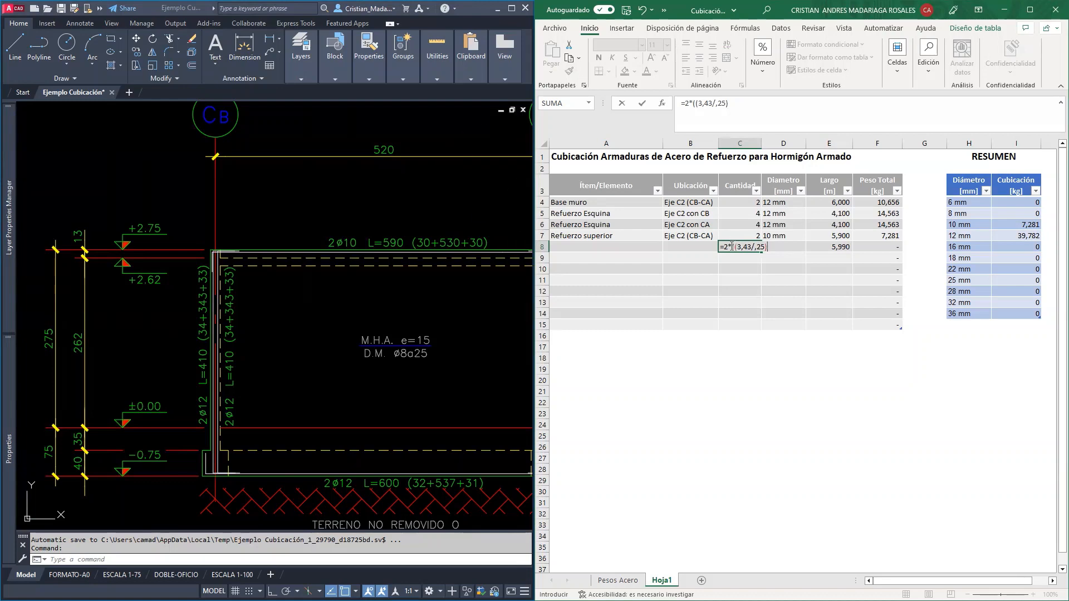
Round the bar division to 0 decimals with REDONDEAR, completing the quantity formula as =2*(redondear((3,43/,25);0))
click(734, 248)
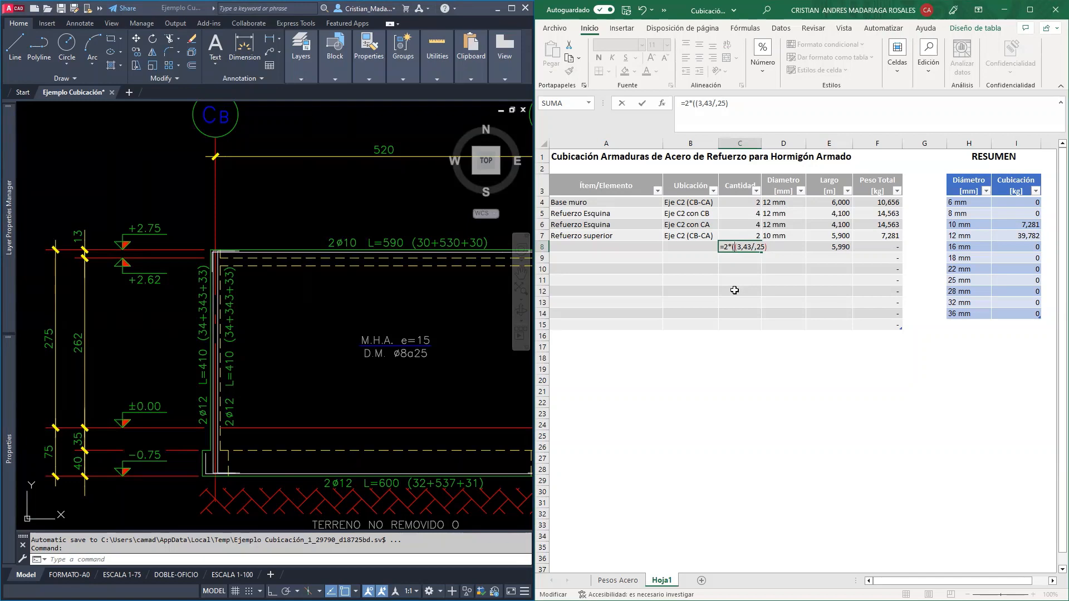
text(redondear()
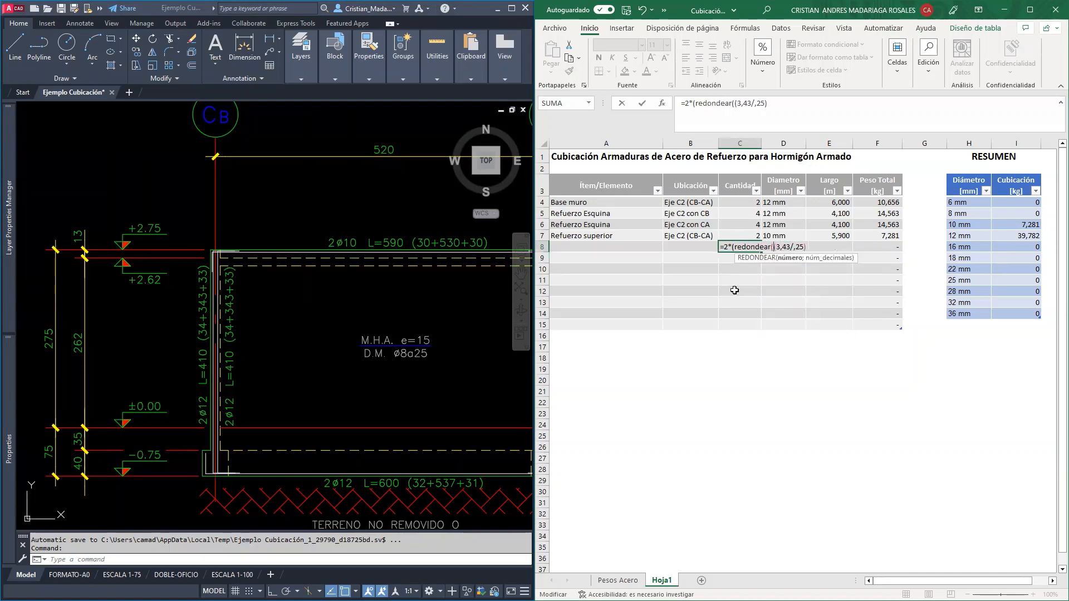
click(778, 103)
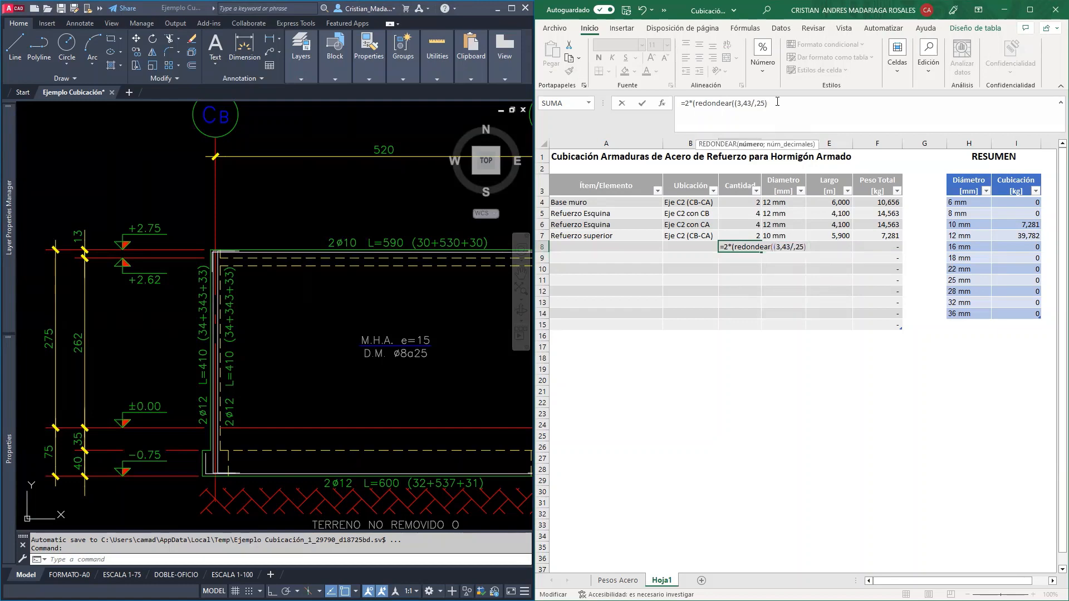
text(;0))
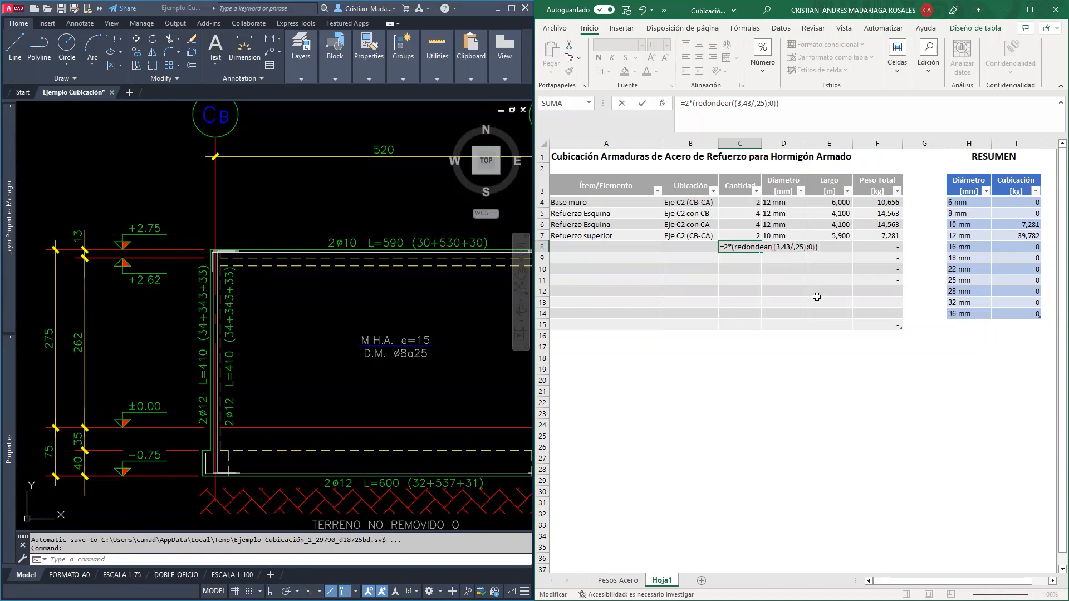
key(Return)
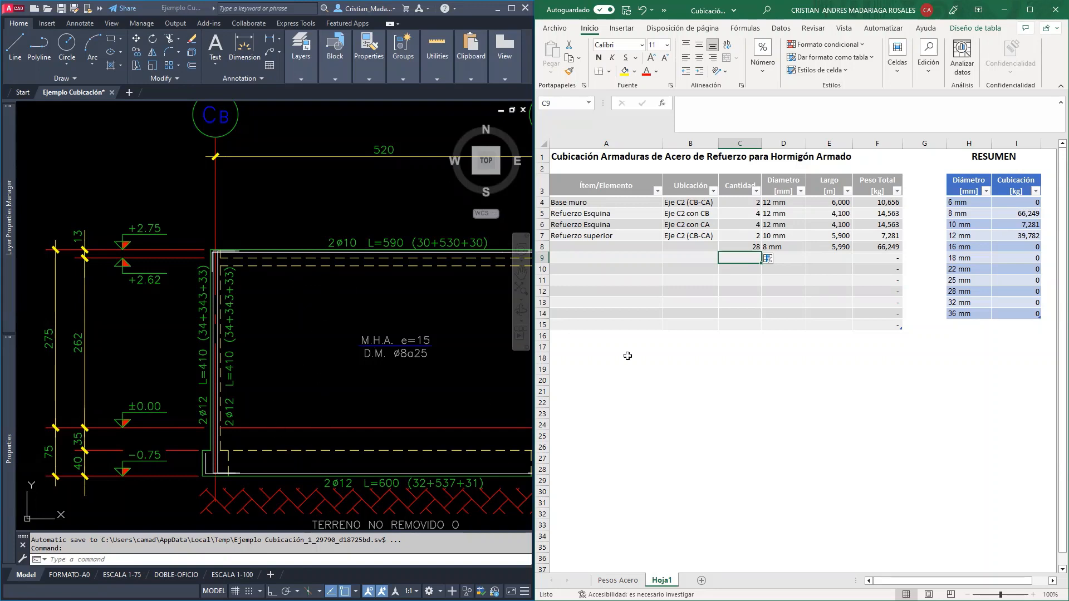
Name the 8 mm row Malla horizontal and copy the location Eje C2 (CB-CA) from the Refuerzo superior row
click(598, 246)
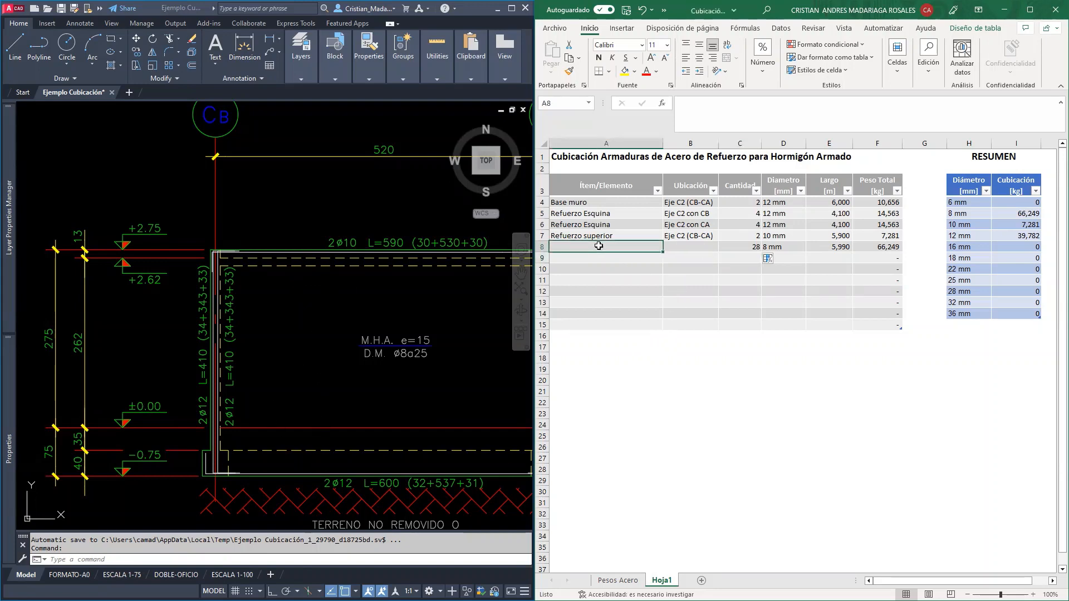
text(Mo)
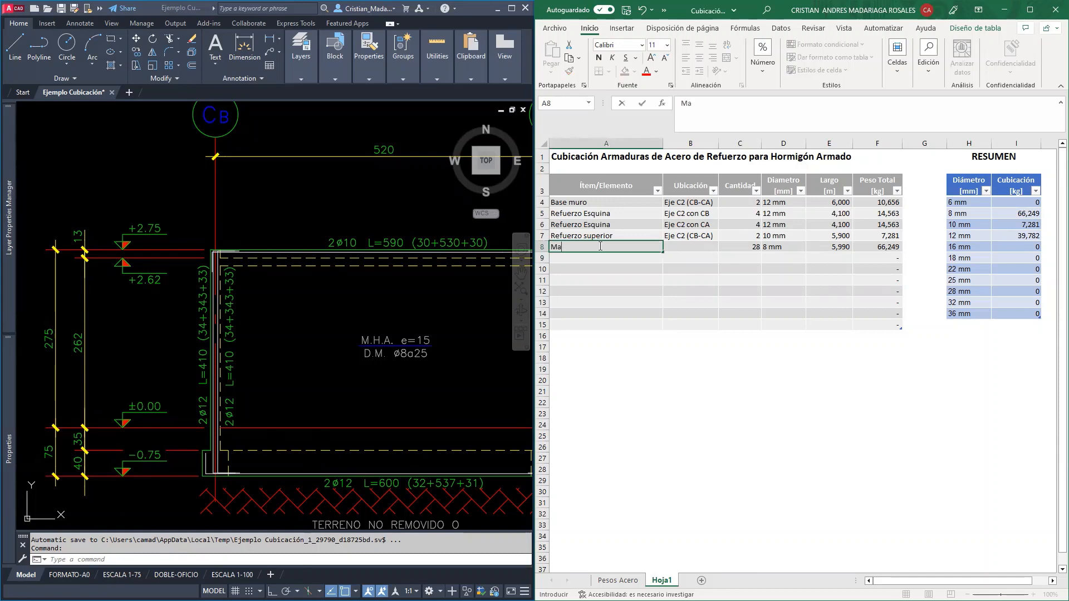
text(lla horizontal)
key(Tab)
key(Up)
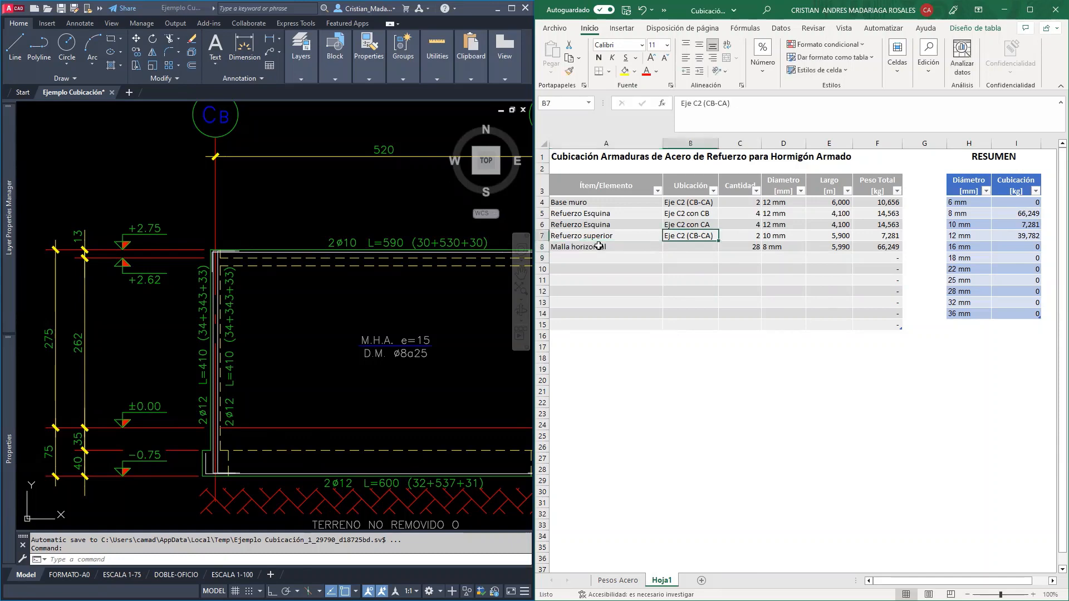
key(ctrl+c)
key(Down)
key(ctrl+v)
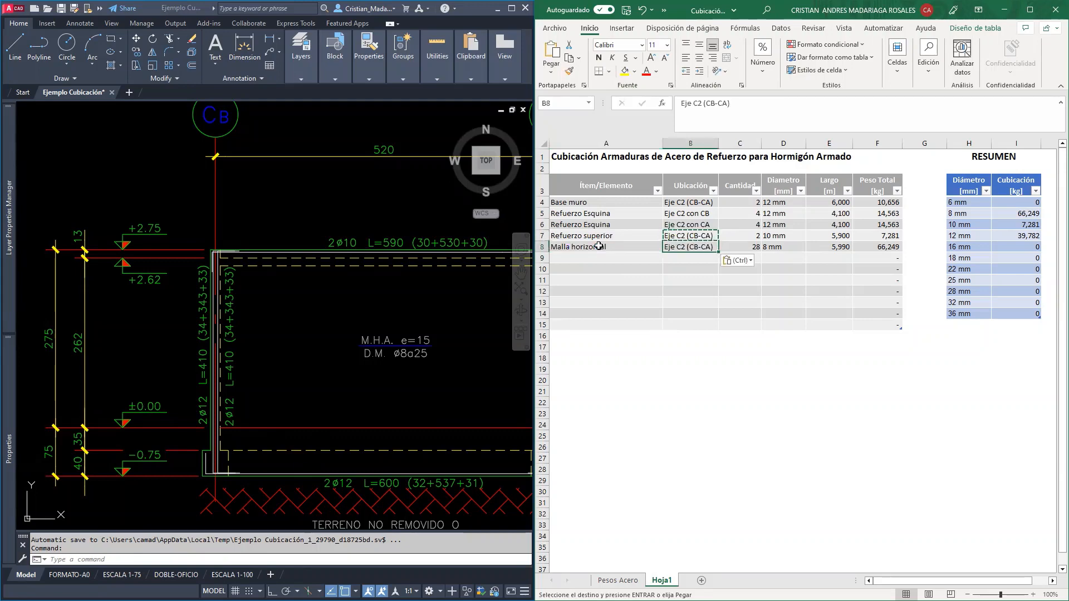
key(Escape)
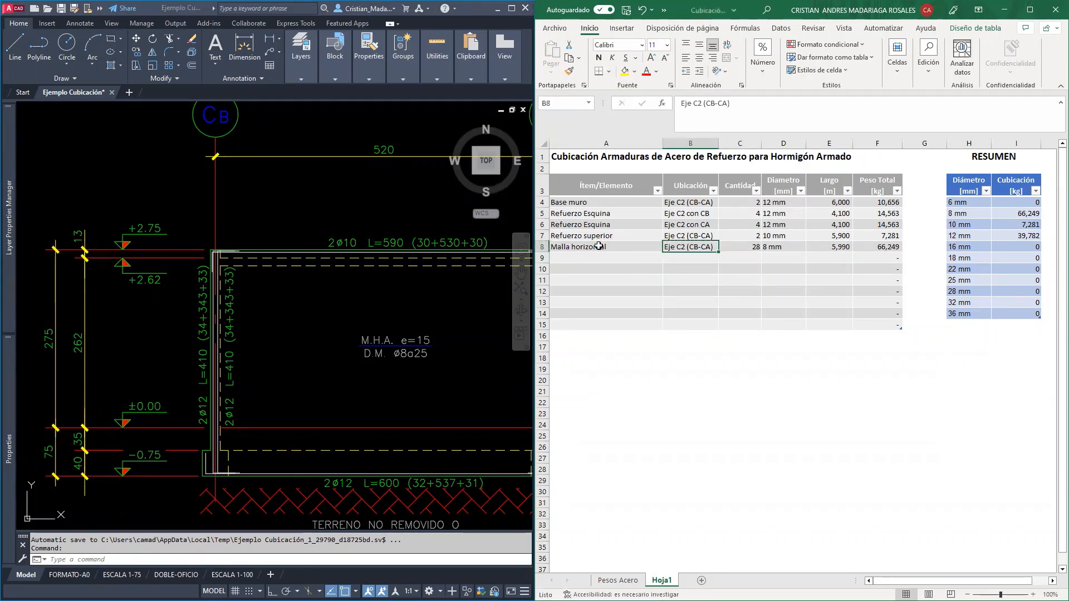
Inspect the total weight formula of the Malla horizontal row and examine the axis C2 wall in the AutoCAD Planta Estructura
click(886, 246)
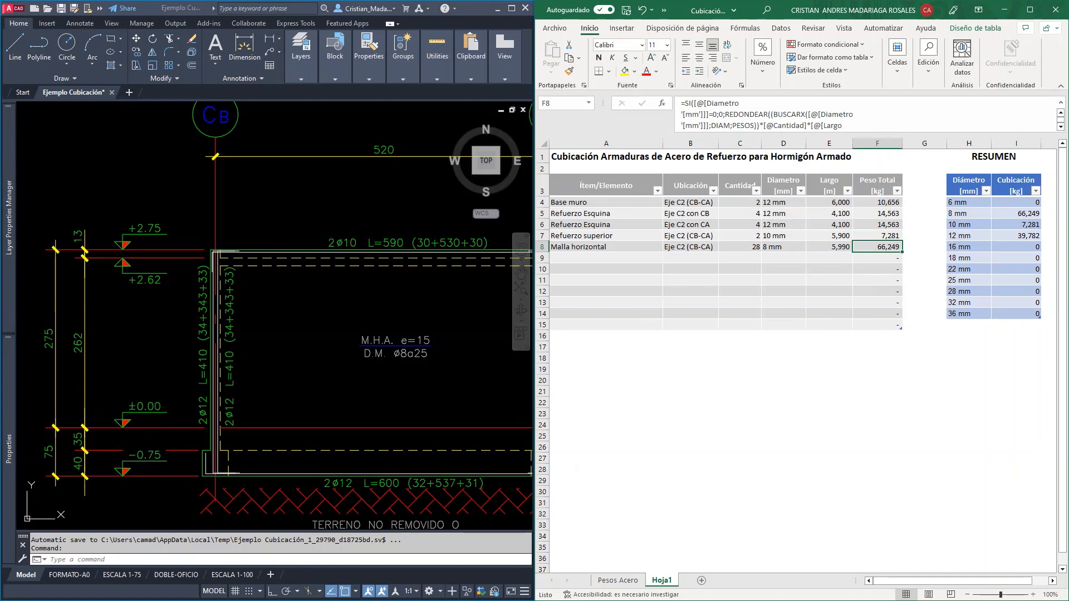
scroll(440, 373, down, 2)
mouse_move(440, 373)
middle_down()
mouse_move(345, 314)
mouse_move(322, 330)
middle_up()
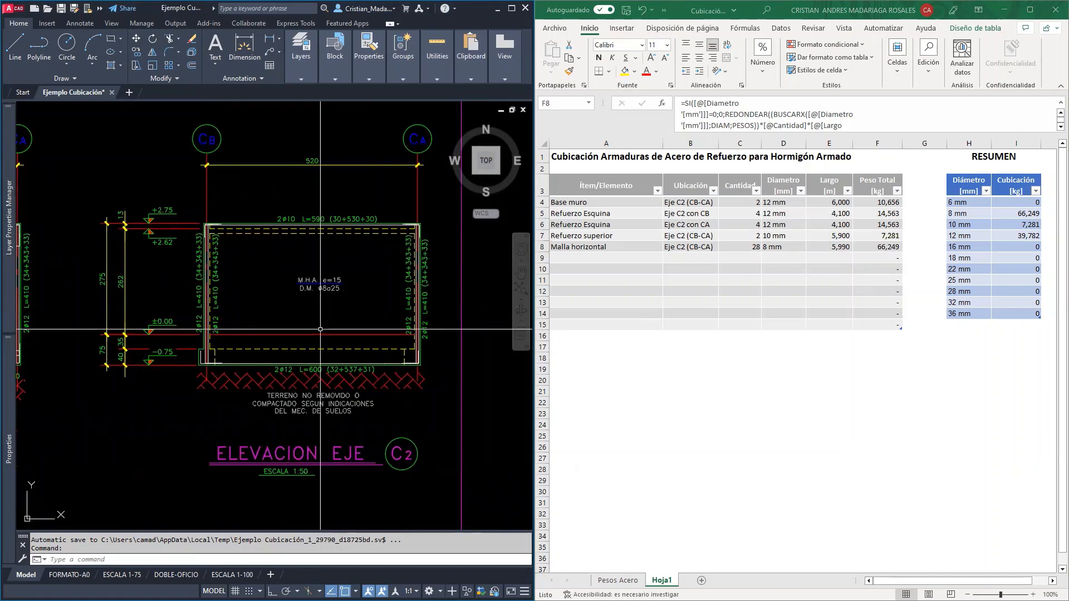
scroll(202, 427, down, 4)
middle_drag(227, 357, 413, 421)
scroll(244, 245, up, 3)
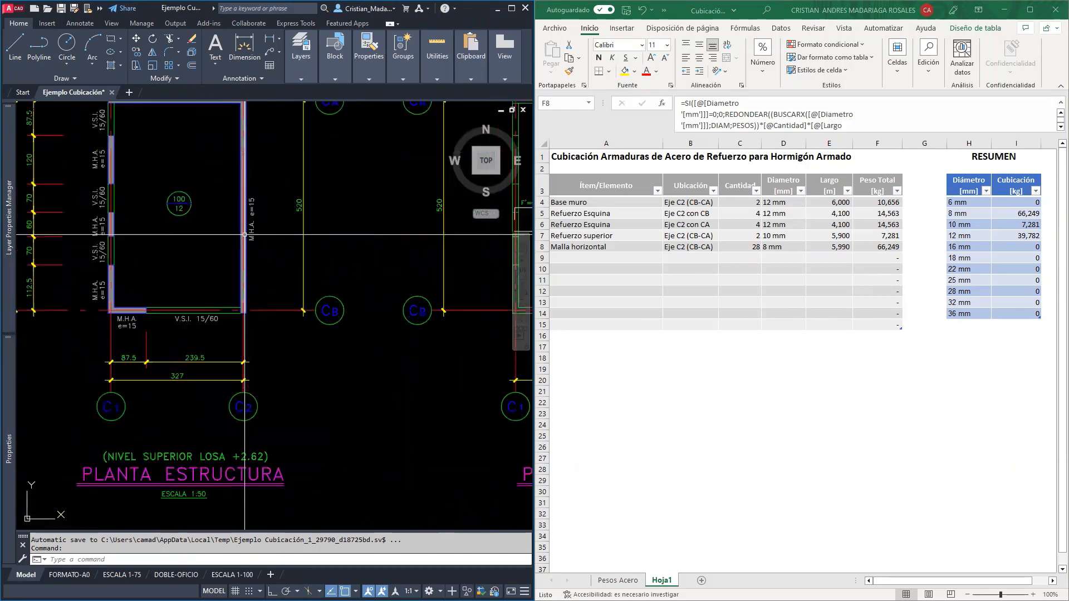
scroll(334, 312, up, 1)
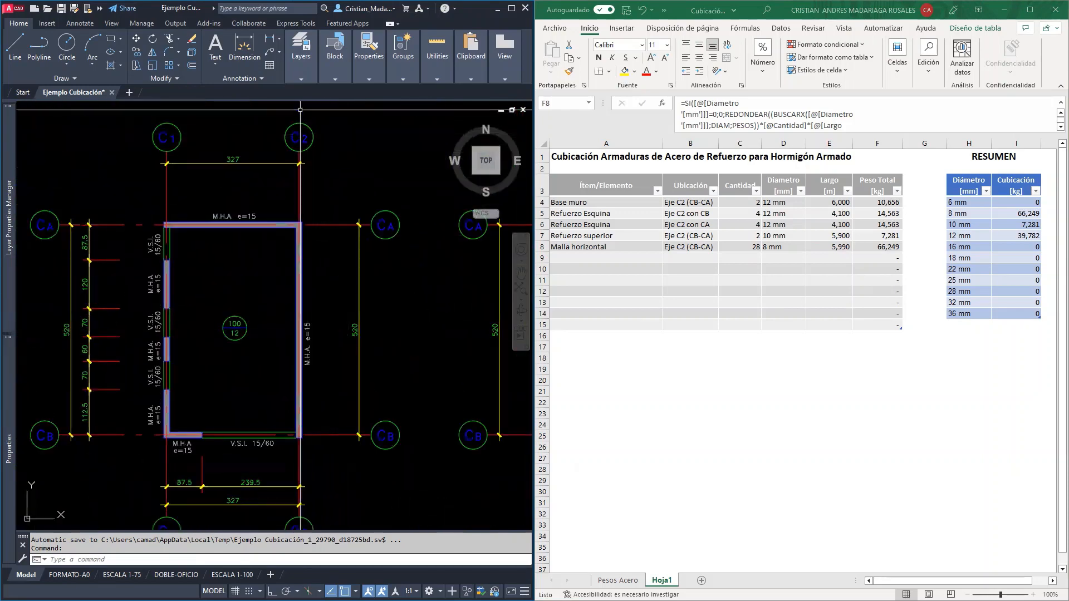
Examine the Planta de Fundaciones in AutoCAD, following the axis C2 wall and the footings around axes CB and C1
middle_drag(122, 365, 439, 337)
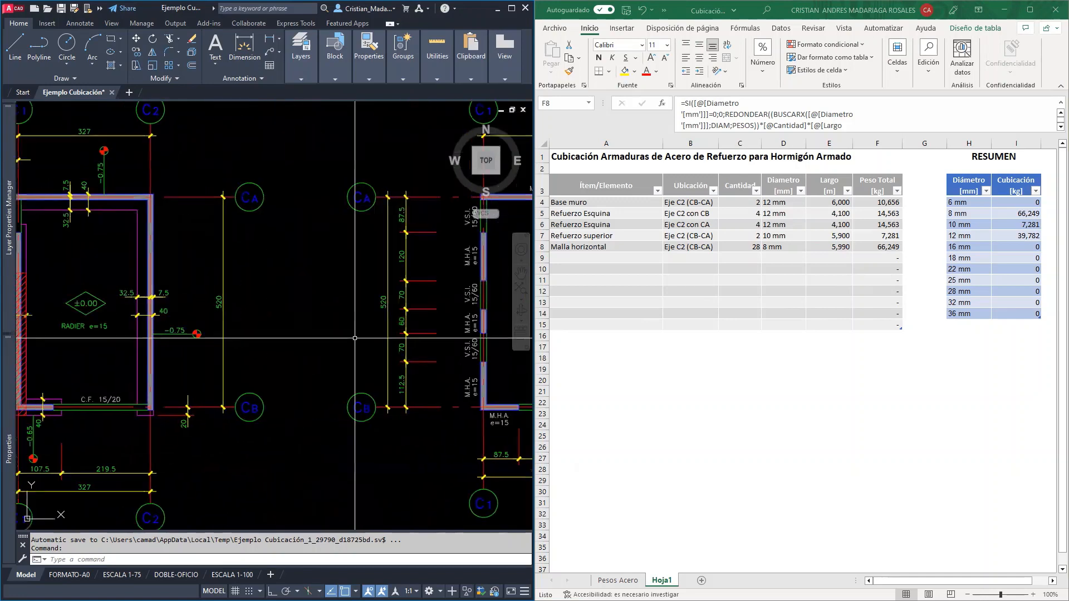
middle_drag(182, 333, 266, 336)
scroll(221, 358, up, 2)
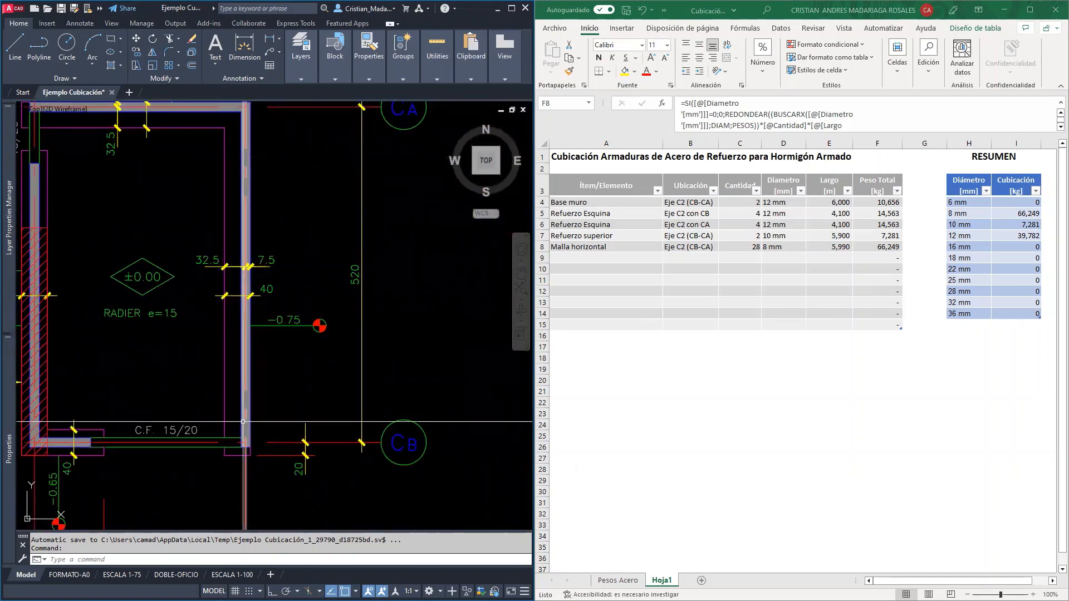
middle_drag(133, 399, 221, 348)
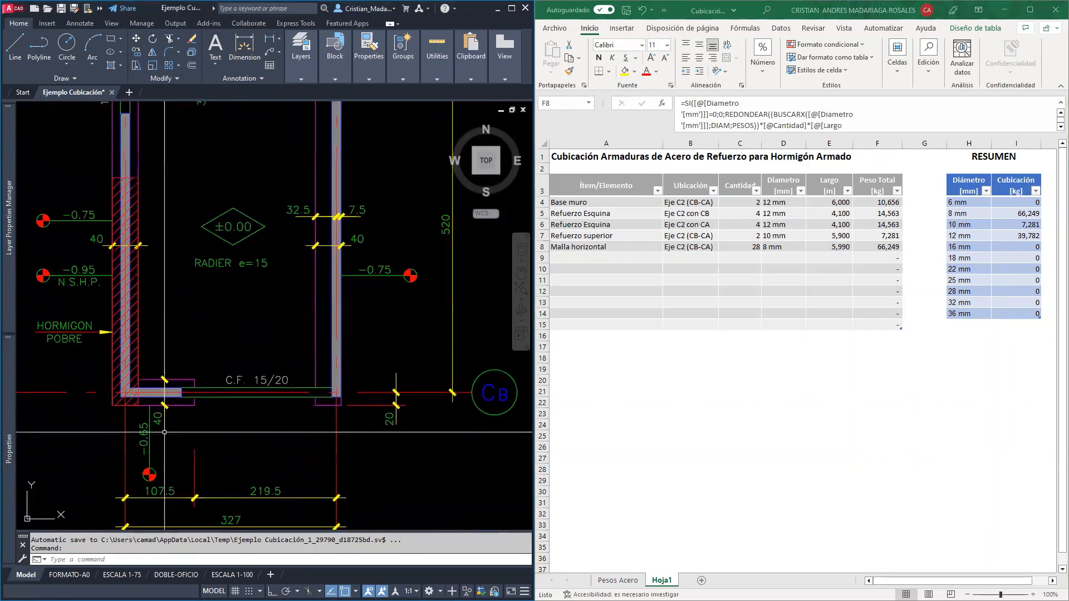
middle_drag(223, 260, 177, 224)
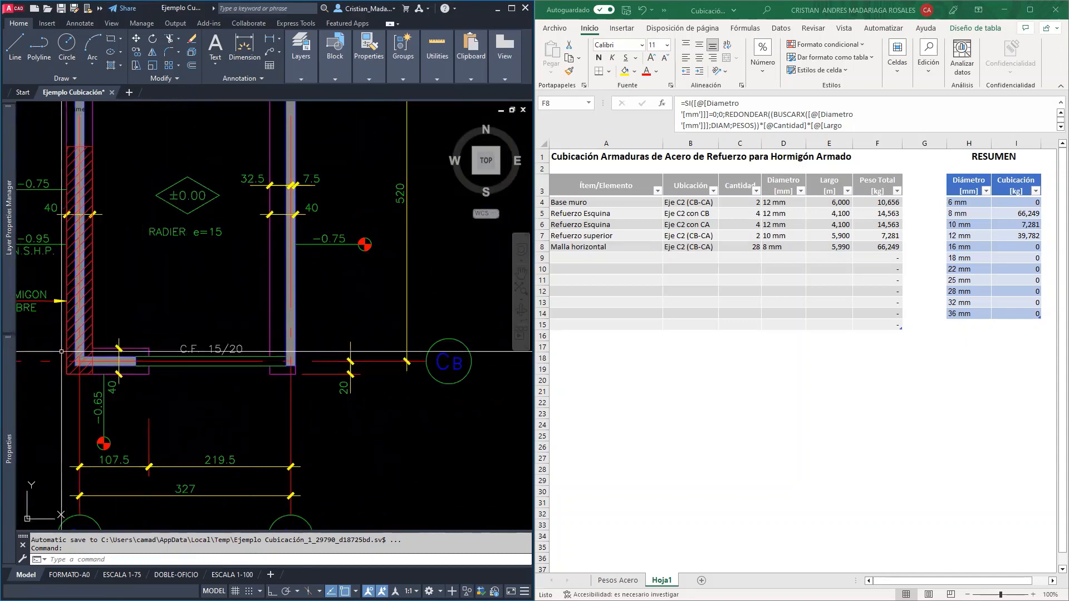
middle_drag(114, 334, 278, 344)
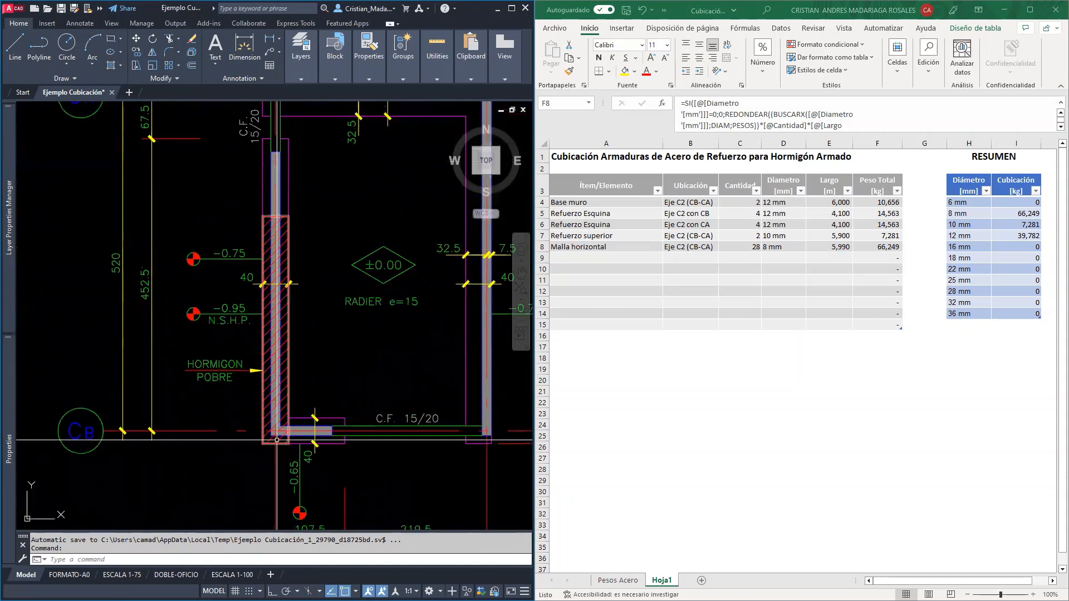
scroll(440, 349, up, 2)
middle_drag(445, 349, 281, 351)
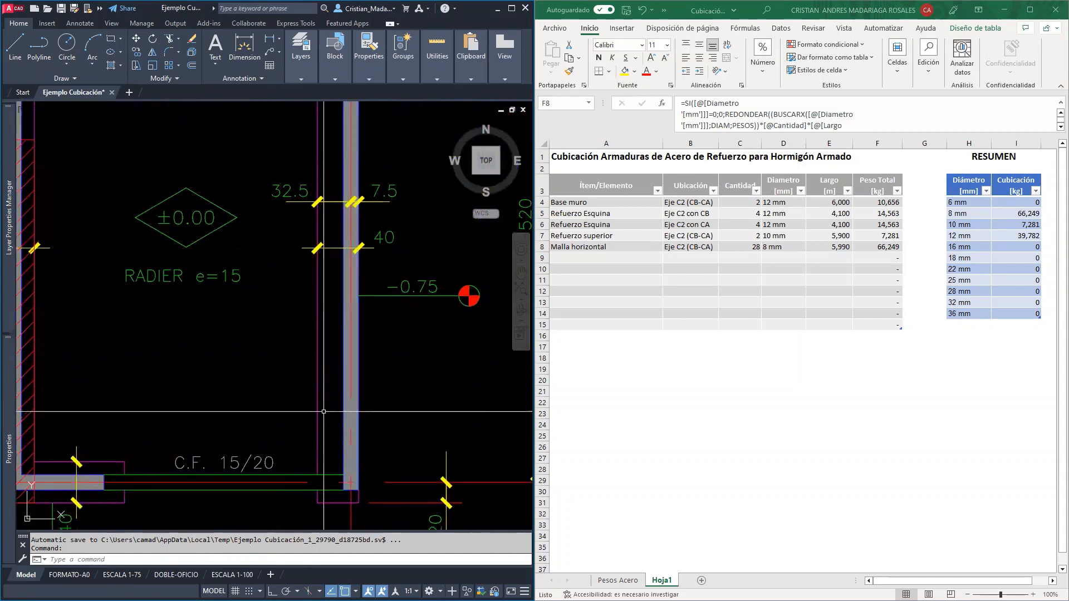
scroll(325, 379, down, 4)
scroll(323, 374, down, 2)
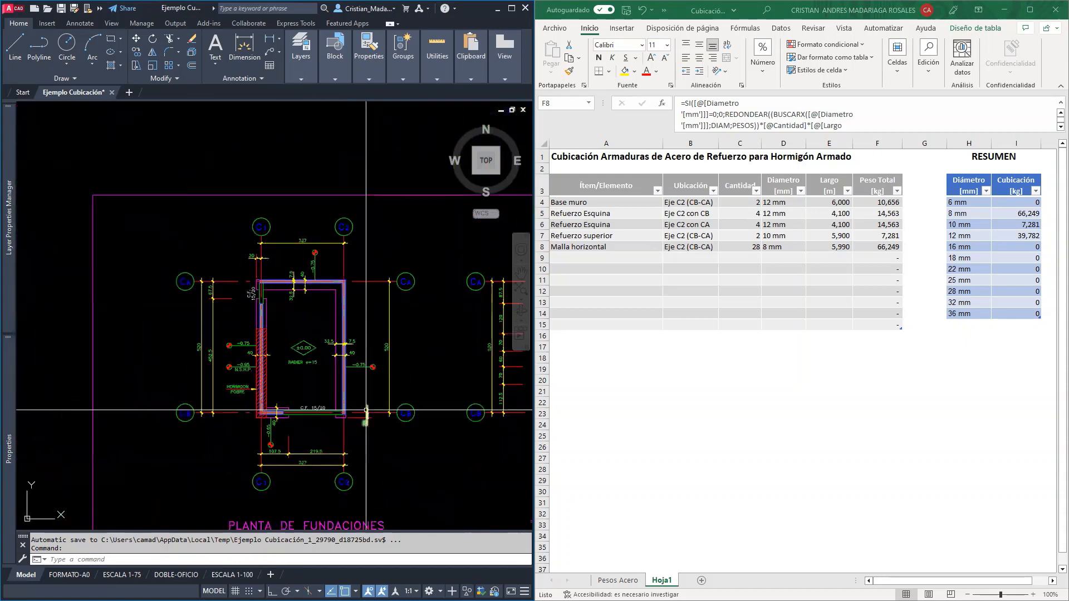
Examine the Elevacion Eje CB drawing around axis C2, from the top reinforcement down to the foundation beam
mouse_move(417, 486)
middle_down()
mouse_move(430, 497)
mouse_move(342, 342)
mouse_move(332, 224)
middle_up()
middle_drag(211, 448, 219, 411)
scroll(382, 461, up, 4)
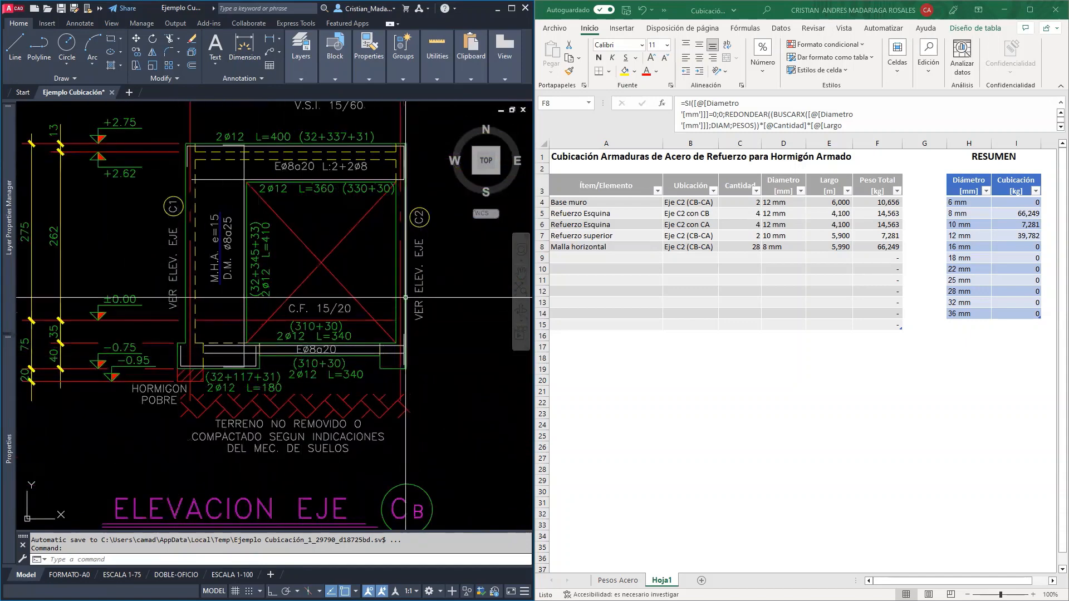
middle_drag(424, 158, 413, 292)
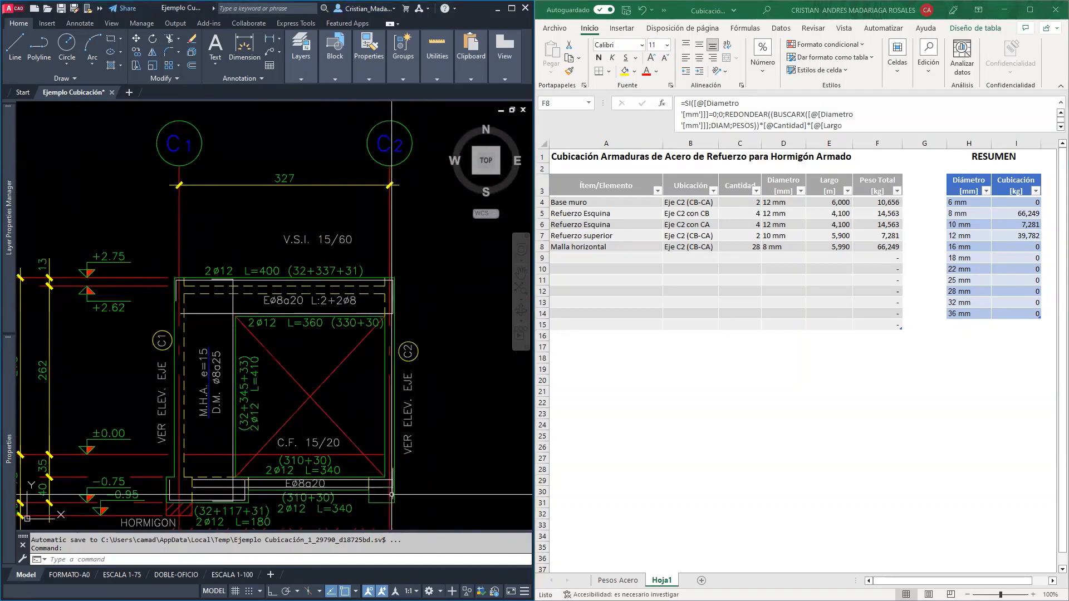
middle_drag(393, 478, 381, 387)
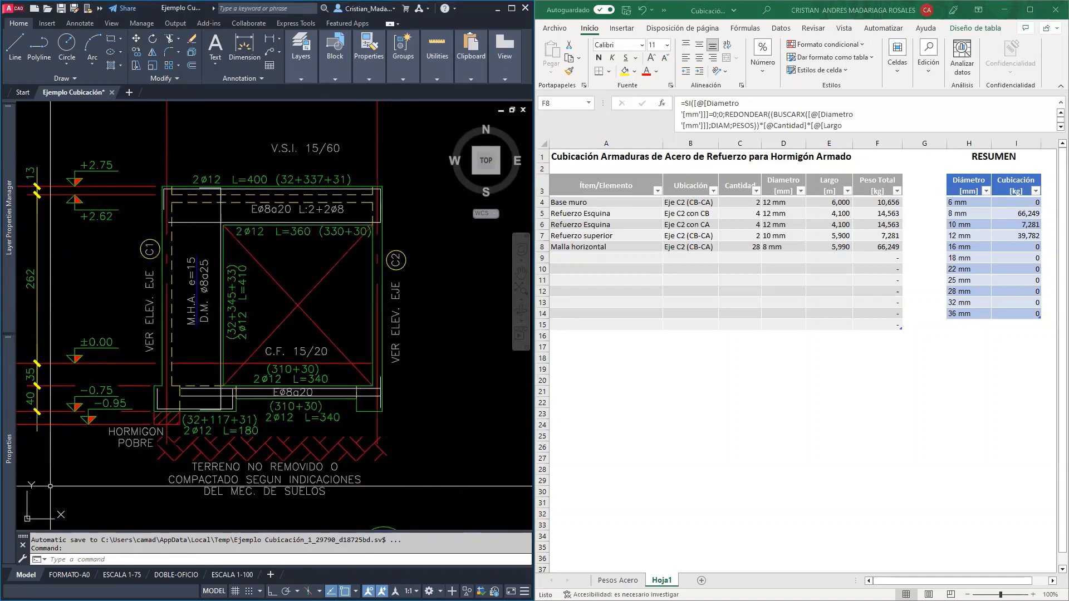
Switch to the Revit 3D General view and examine the rebar where the foundation beam meets the corner of the meshed wall
click(489, 539)
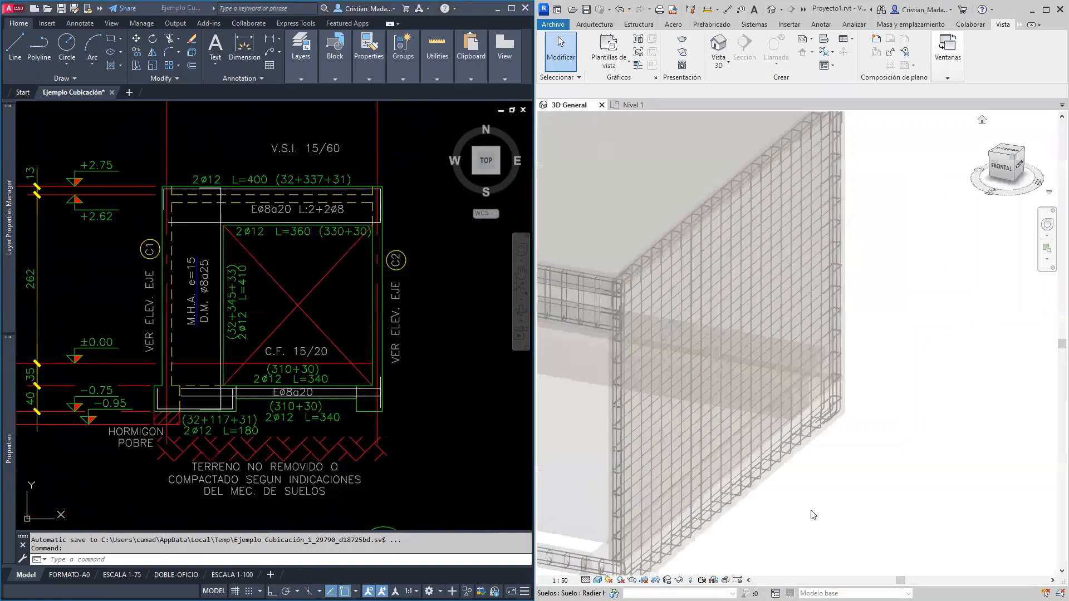
middle_drag(874, 406, 955, 237)
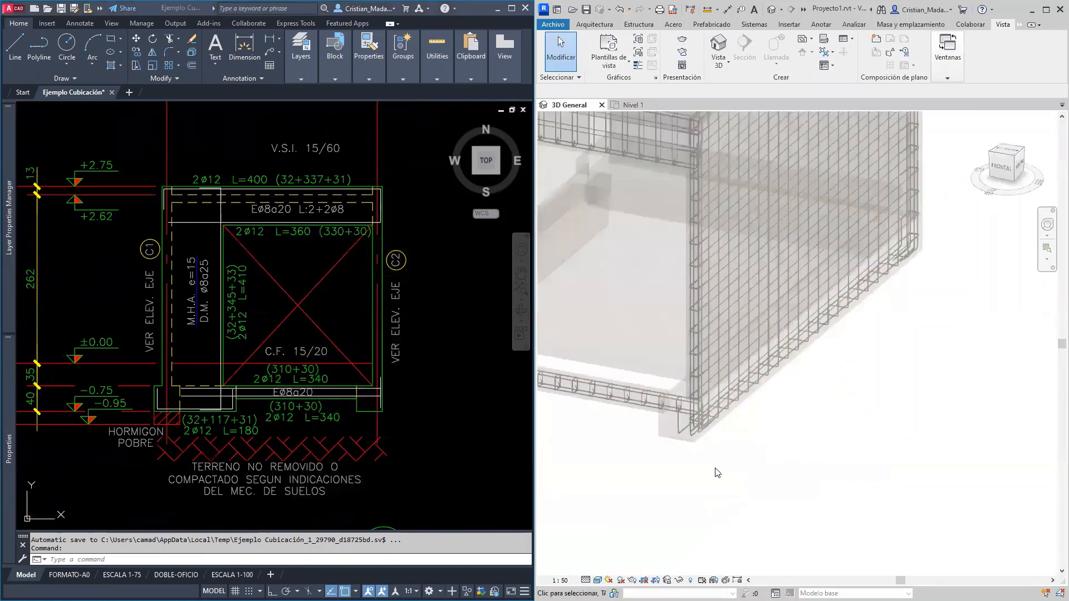
shift+middle_drag(778, 477, 534, 481)
middle_drag(697, 428, 811, 467)
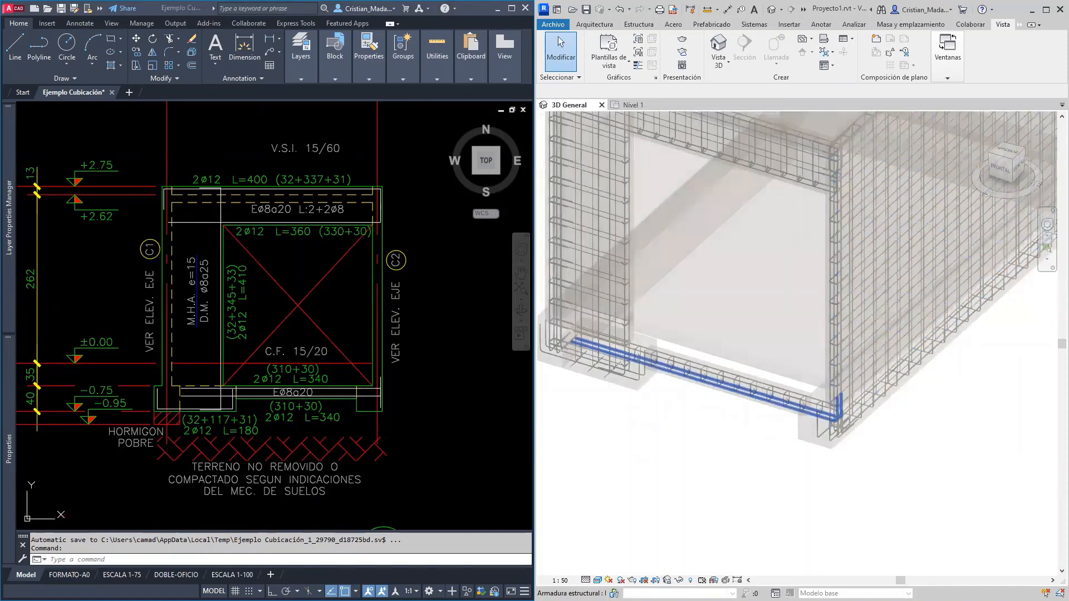
Open Especificaciones Cálculo.pdf and compare the DET. 7 vertical mesh end details, enlarged to 125% at CASO-5 and CASO-6, with the axis C2 elevation
key(alt+Tab)
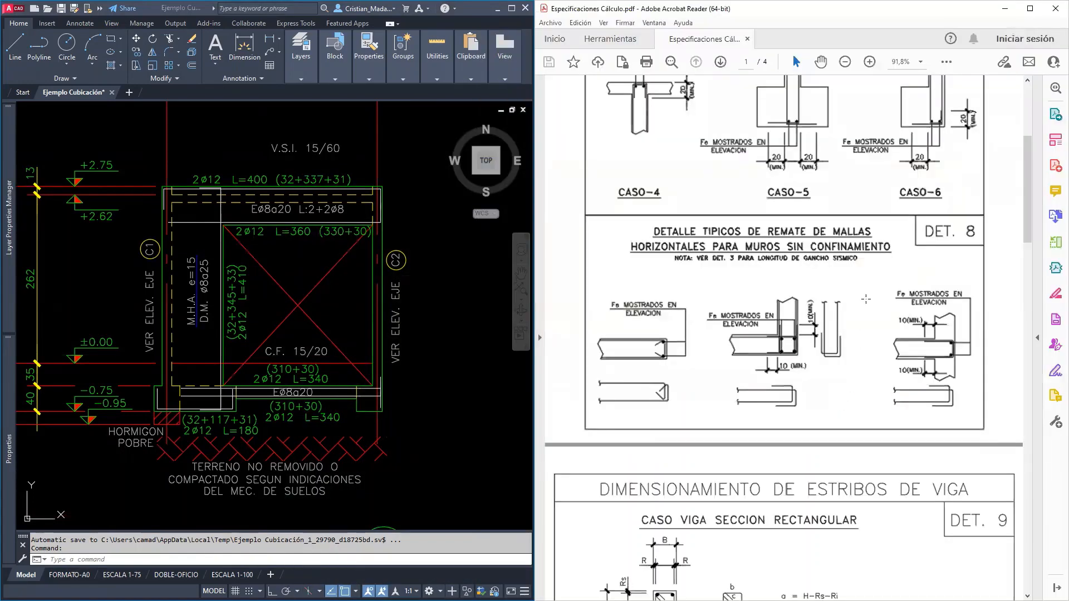
scroll(866, 299, up, 5)
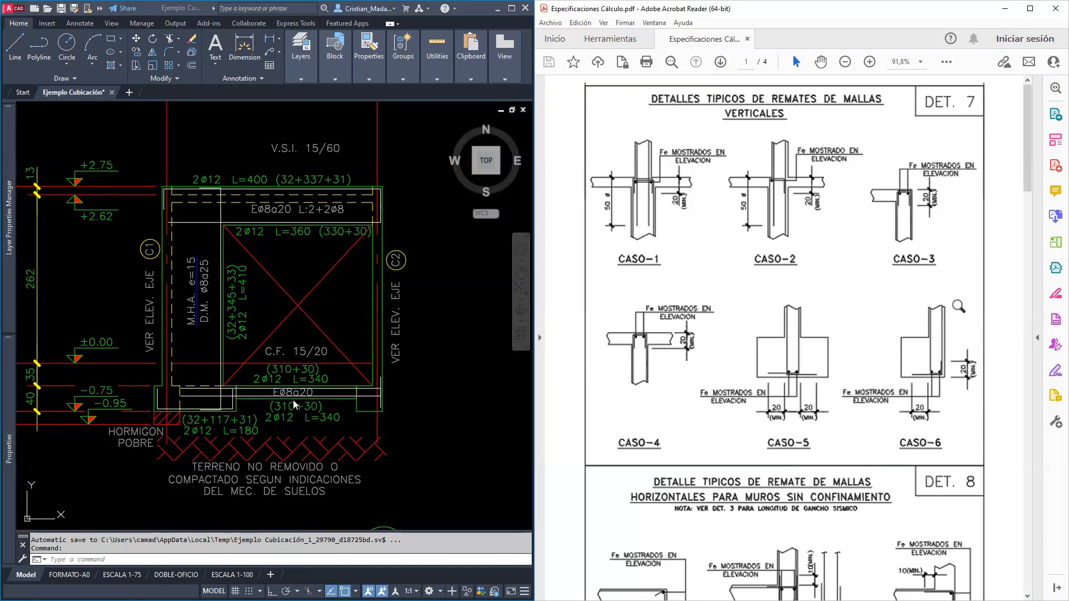
scroll(302, 477, down, 2)
middle_drag(299, 475, 264, 421)
middle_drag(462, 443, 134, 393)
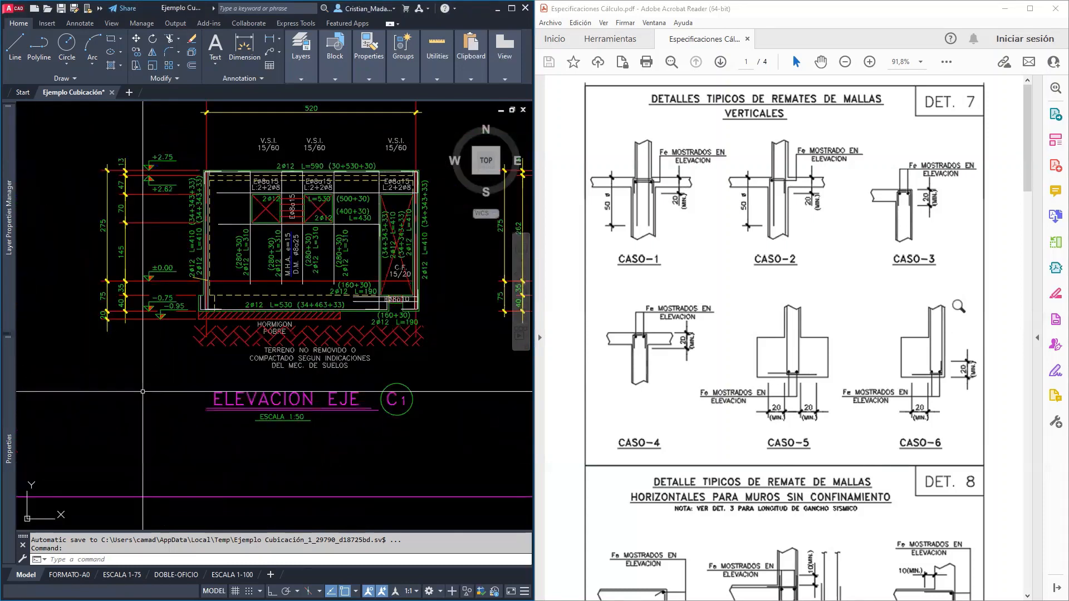
middle_drag(436, 384, 32, 376)
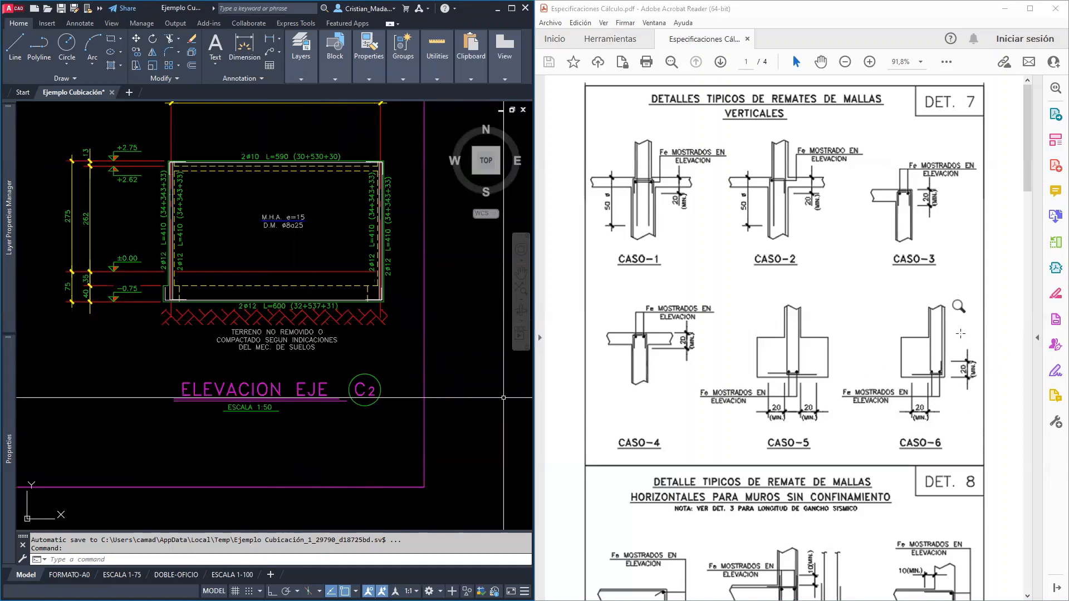
click(872, 64)
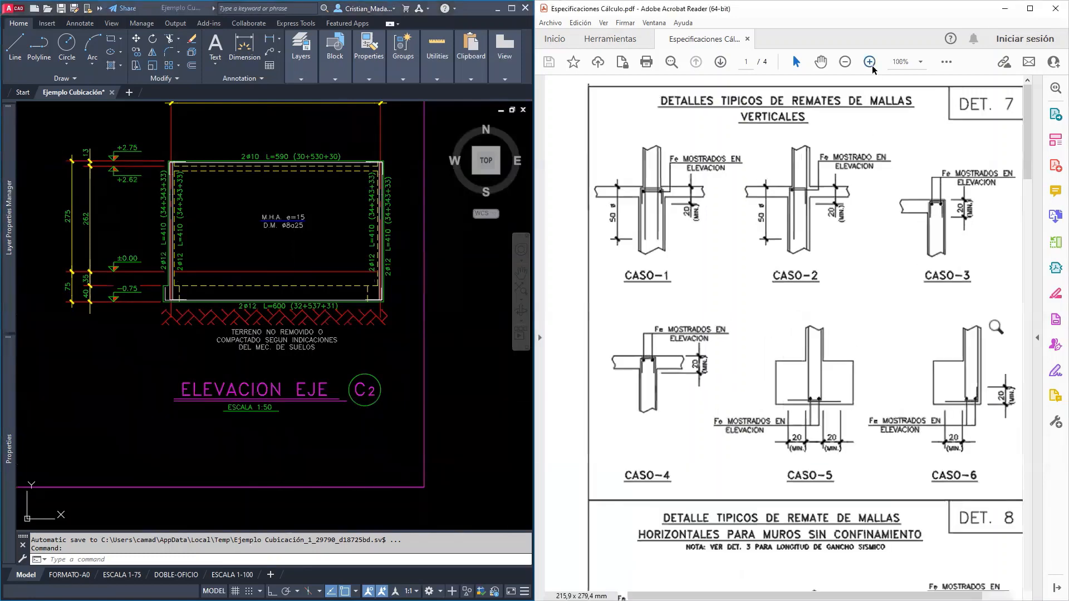
click(871, 65)
middle_drag(869, 336, 927, 275)
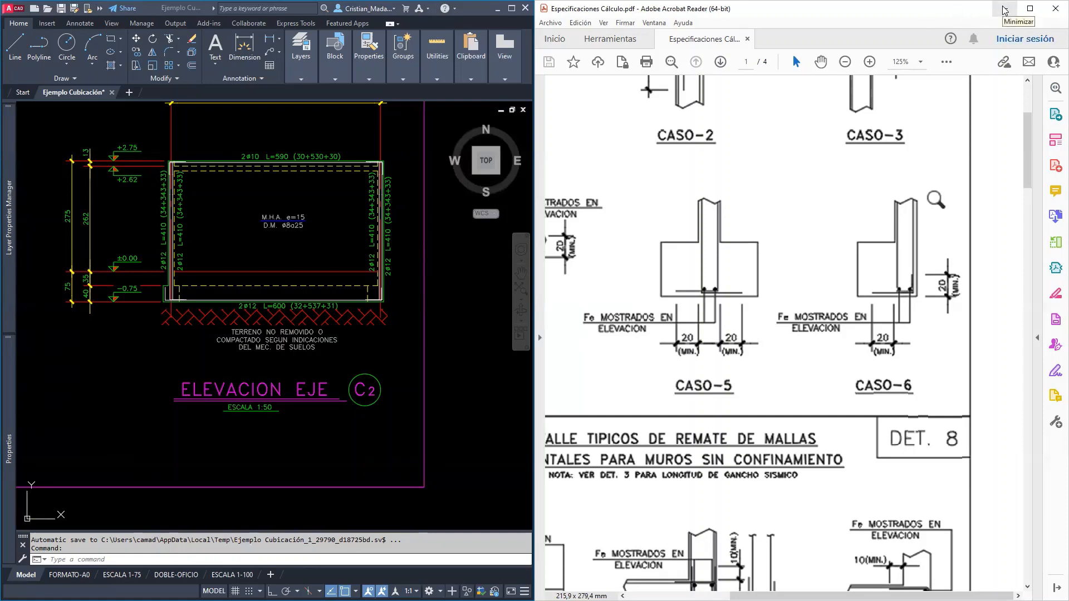
Return to the Excel takeoff table and name the row below Malla horizontal as Malla vertical exterior
click(1005, 9)
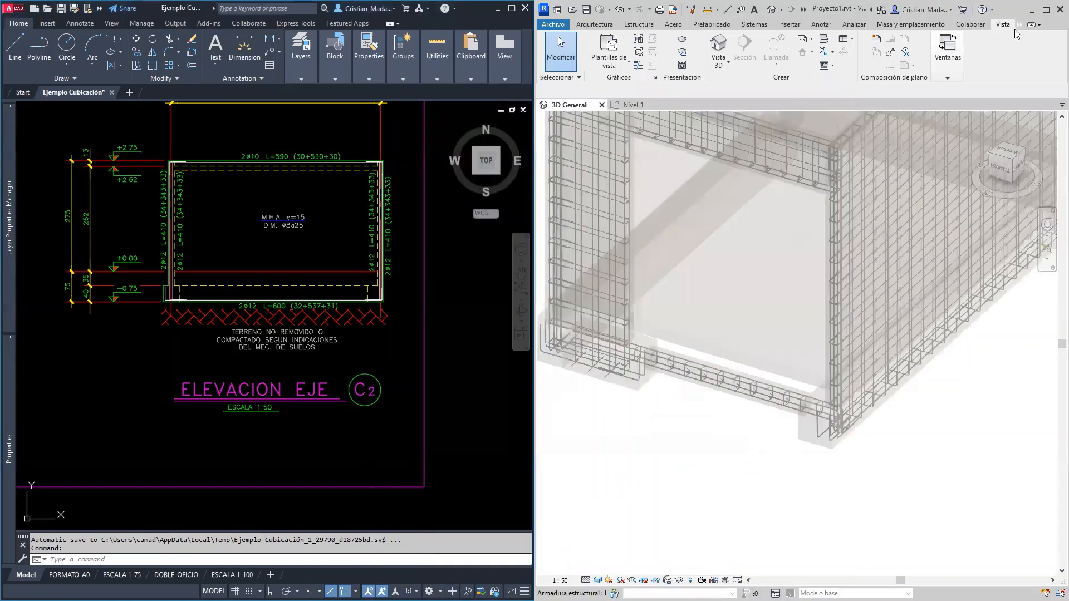
click(1032, 10)
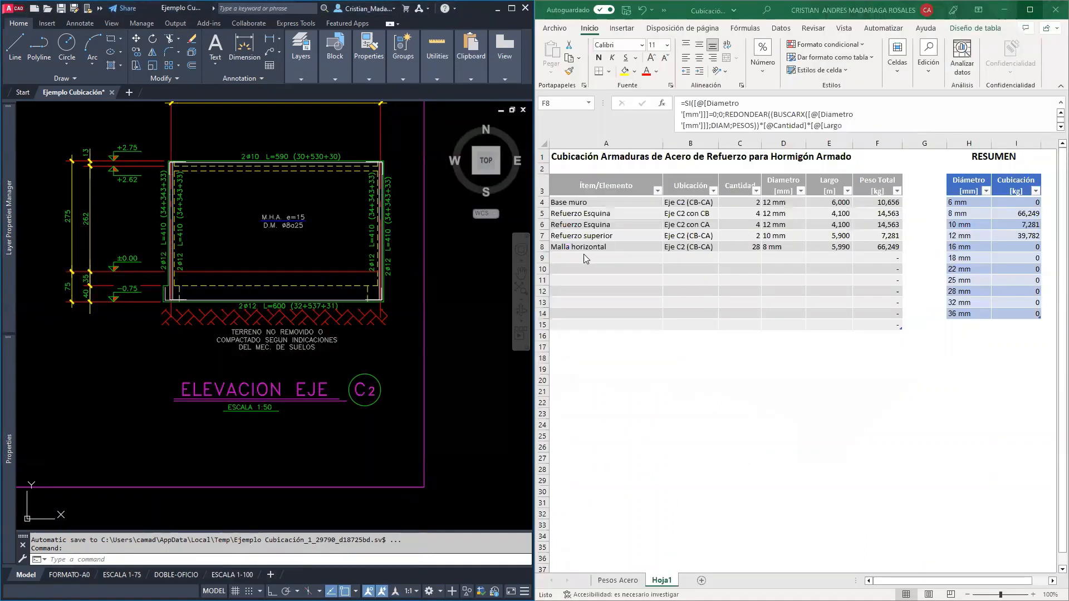
click(585, 258)
text(Malla vertica)
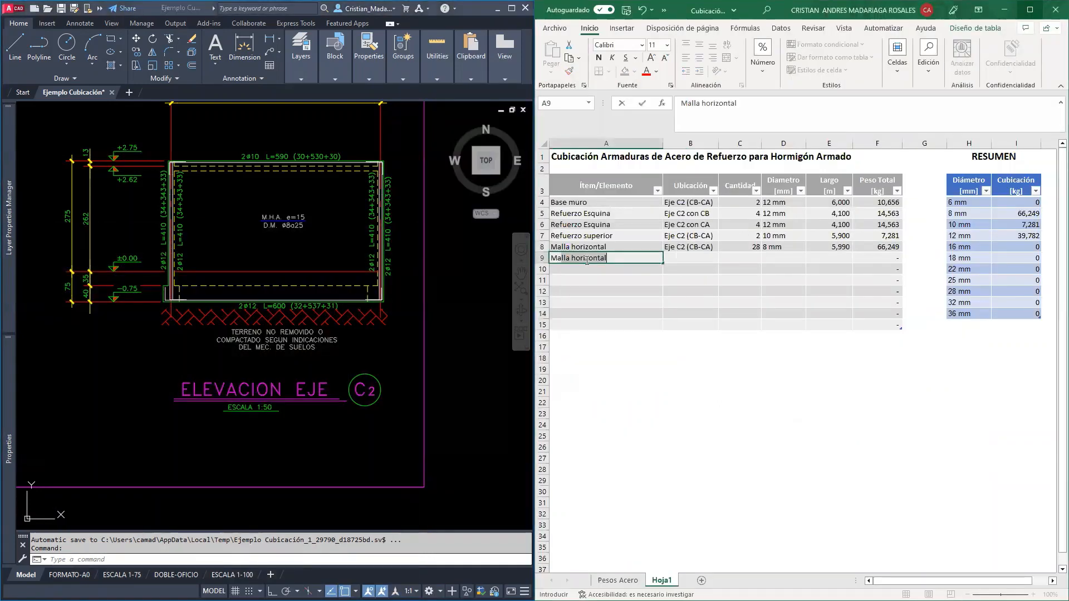
text(l exterior)
key(Return)
text(Malla vertical exterior)
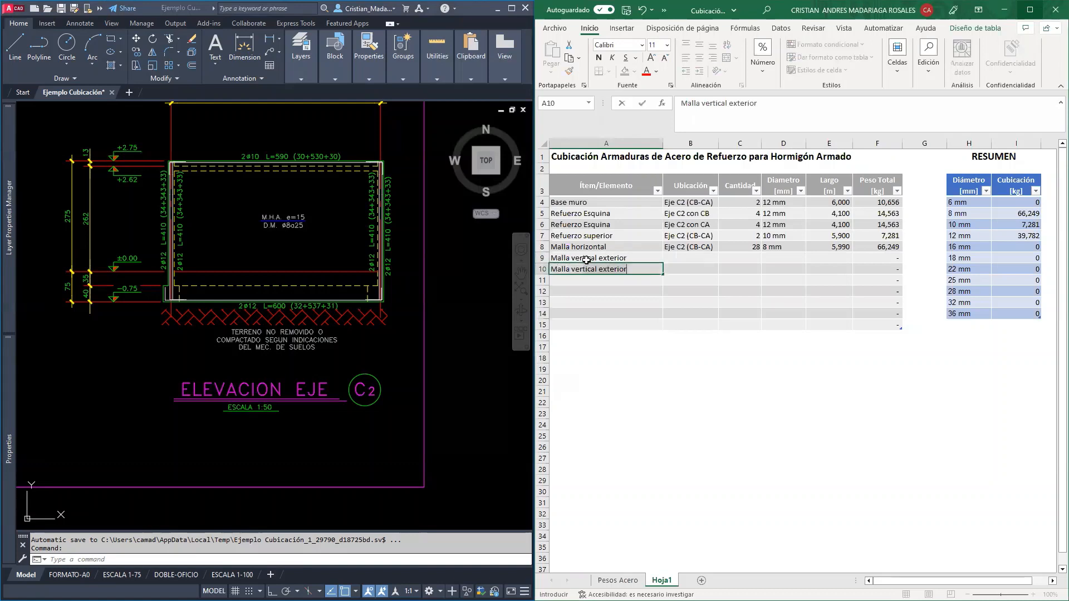
Name the row below Malla vertical exterior as Malla vertical interior
key(BackSpace)
key(BackSpace)
key(BackSpace)
key(BackSpace)
key(BackSpace)
key(BackSpace)
key(BackSpace)
key(BackSpace)
text(interior)
key(Return)
Copy the location Eje C2 (CB-CA) from the Malla horizontal row to both vertical mesh rows
key(Right)
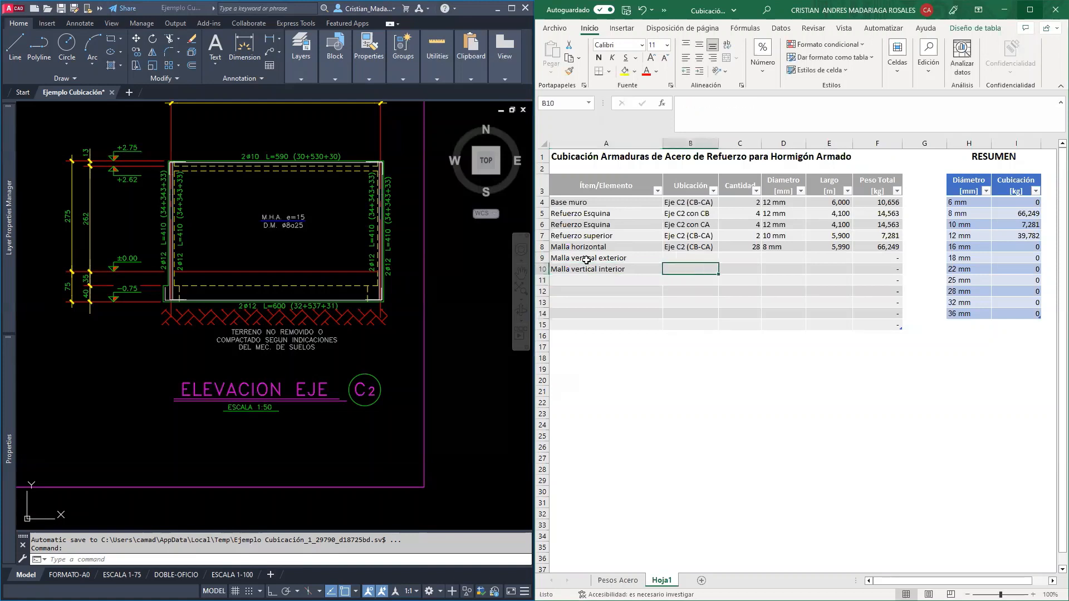
key(Up)
key(Up)
key(Up)
key(ctrl+c)
key(Down)
key(shift+Down)
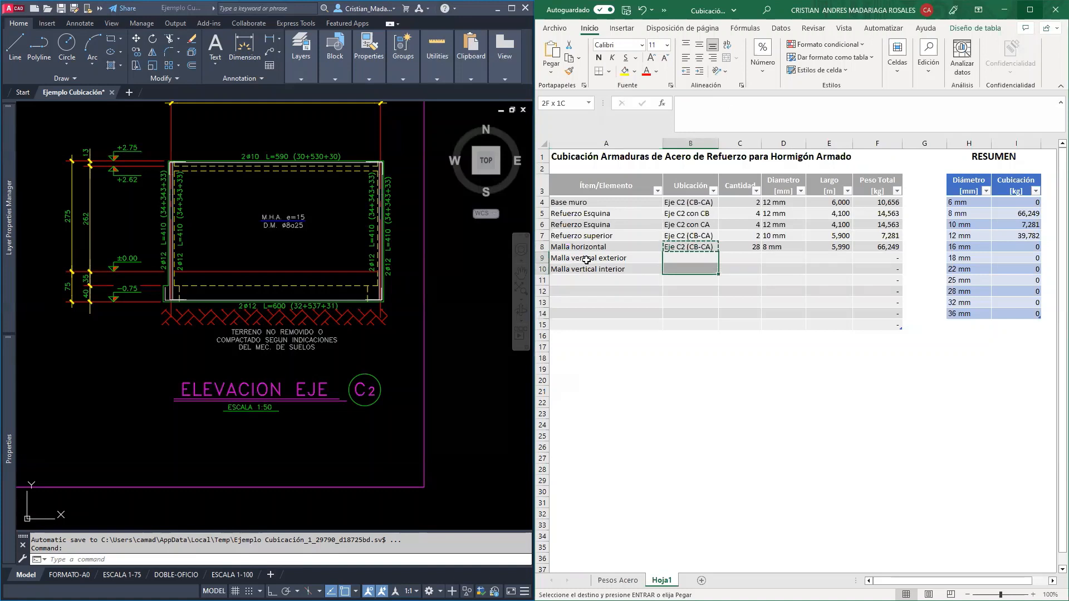
key(Return)
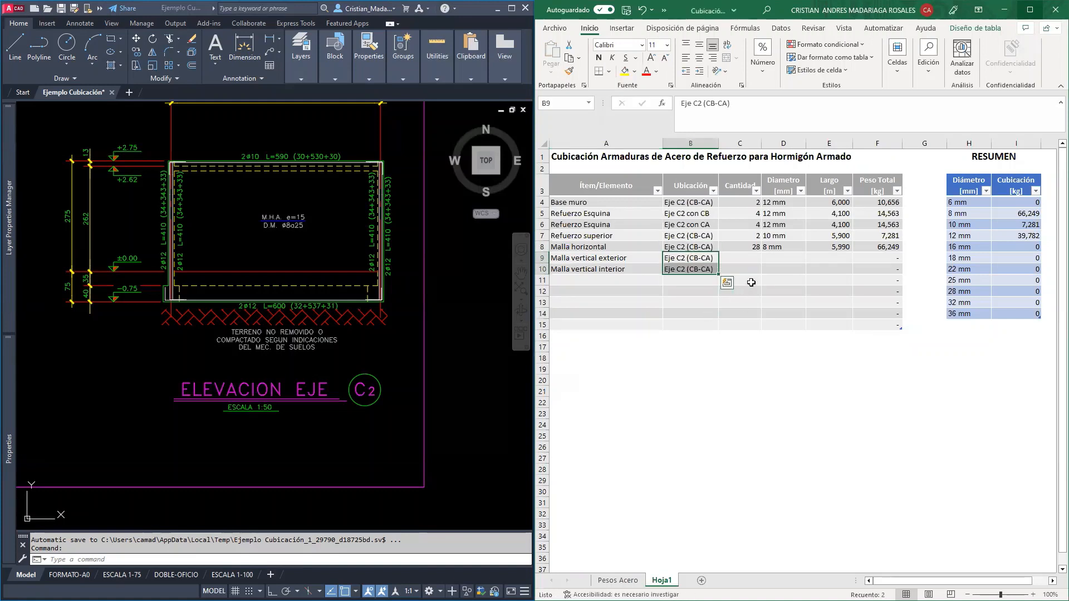
Start a REDONDEAR formula for the quantity of the Malla vertical exterior row
click(753, 257)
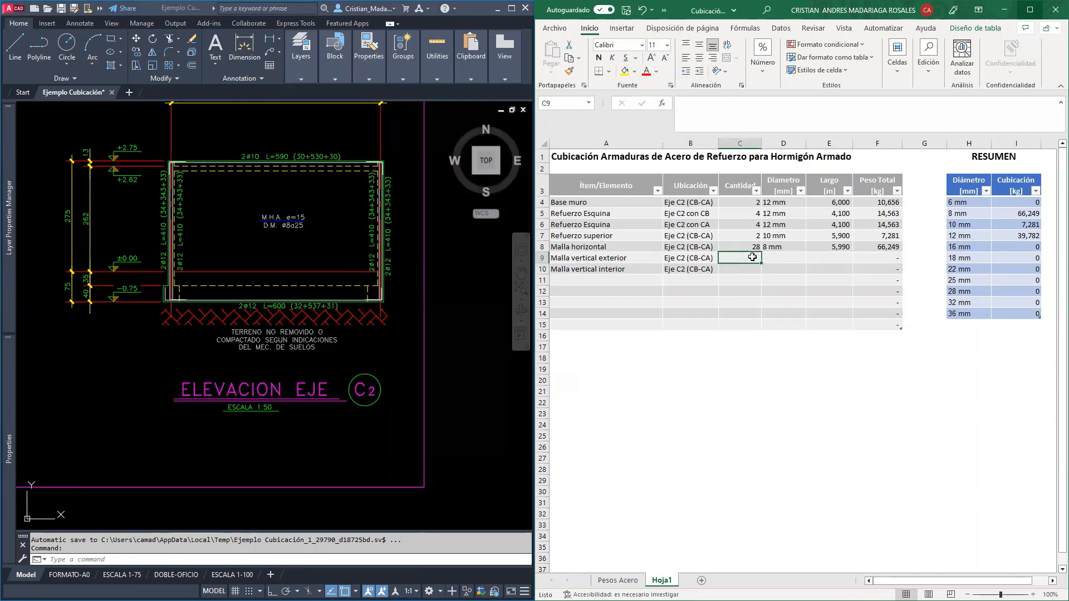
middle_drag(279, 195, 276, 260)
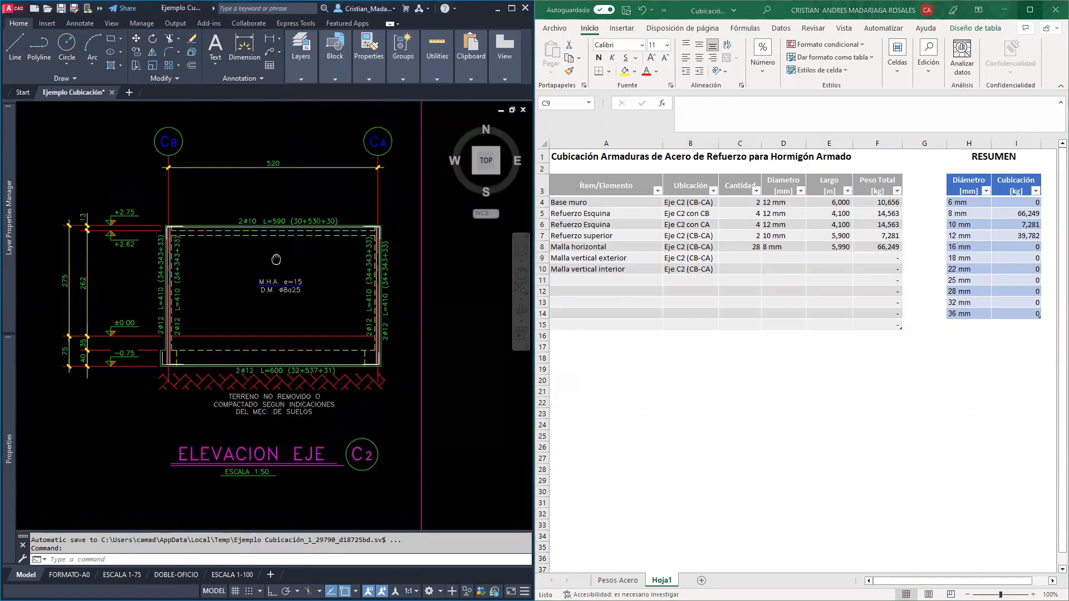
scroll(275, 260, up, 3)
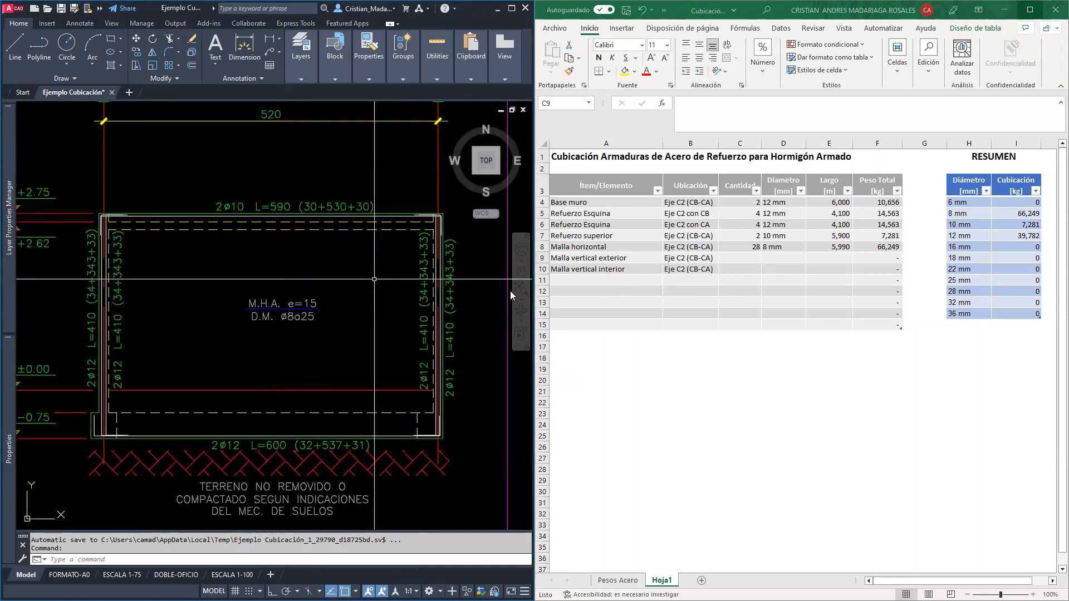
click(739, 256)
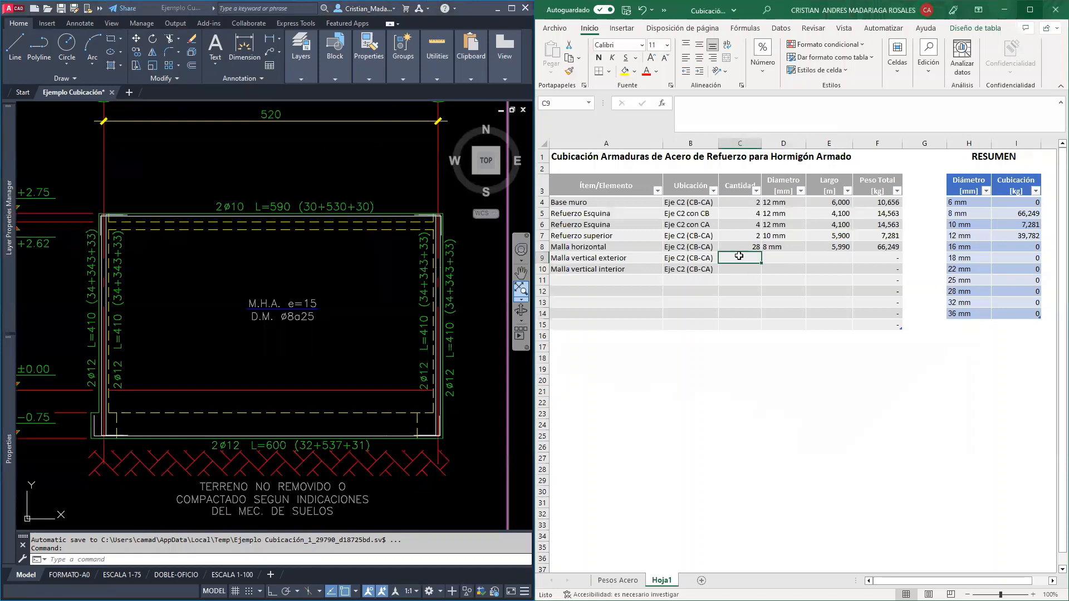
text(=redonde)
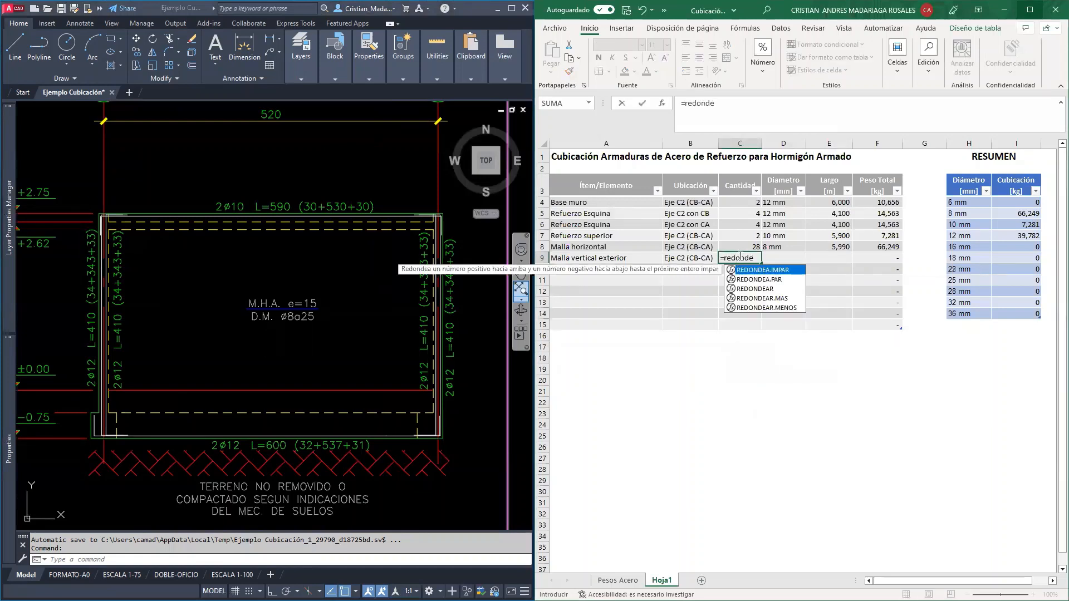
text(ar)
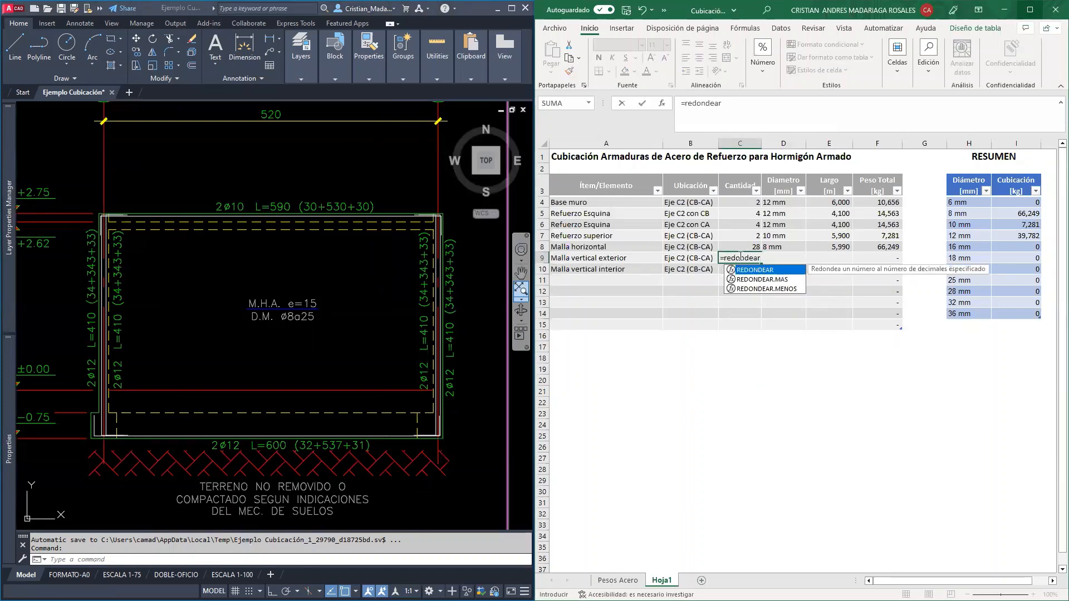
text(()
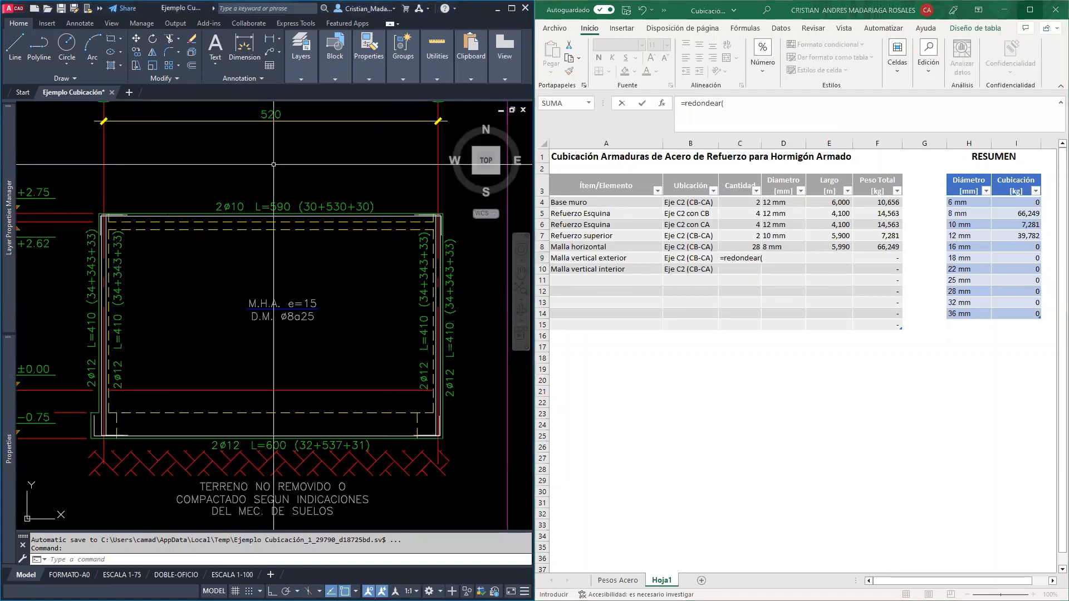
Examine the axis C2 elevation between CB and CA, including both wall ends, for the width the vertical mesh covers
middle_drag(237, 156, 244, 191)
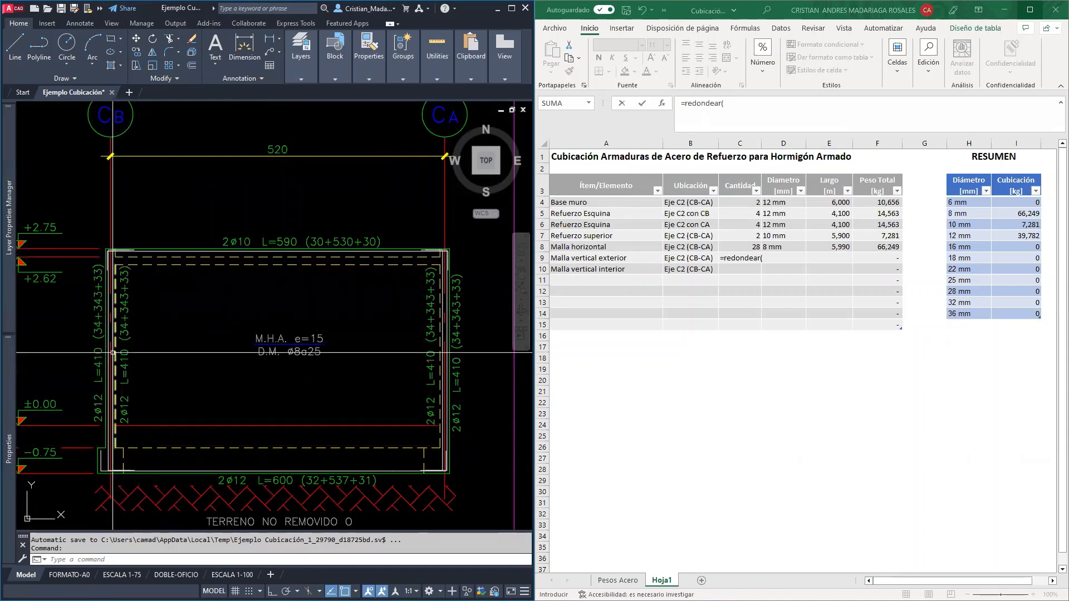
scroll(111, 353, up, 3)
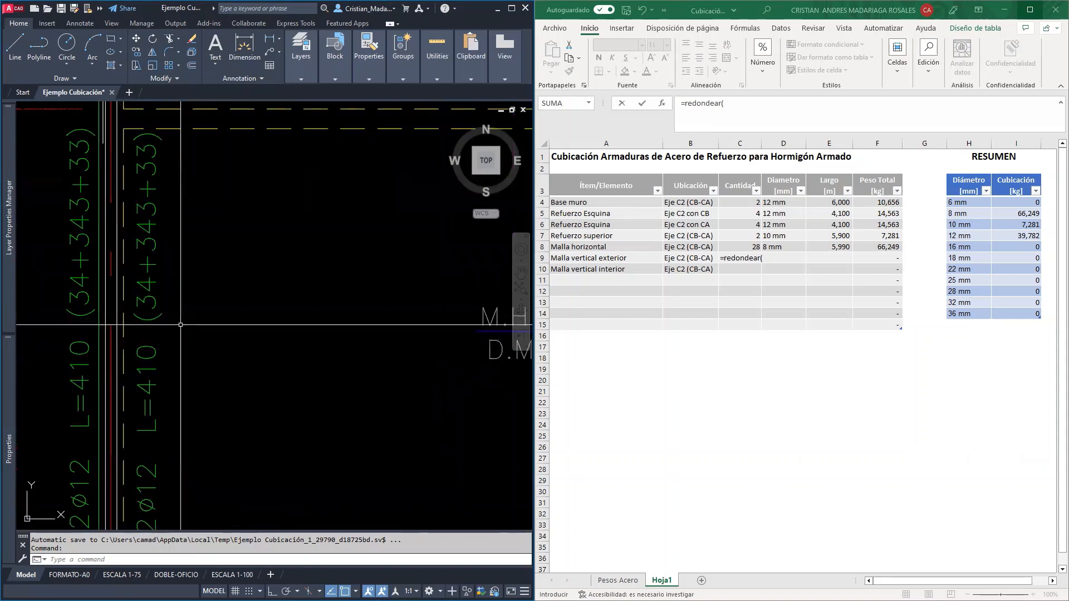
scroll(180, 325, down, 2)
scroll(460, 423, down, 2)
middle_drag(459, 423, 288, 343)
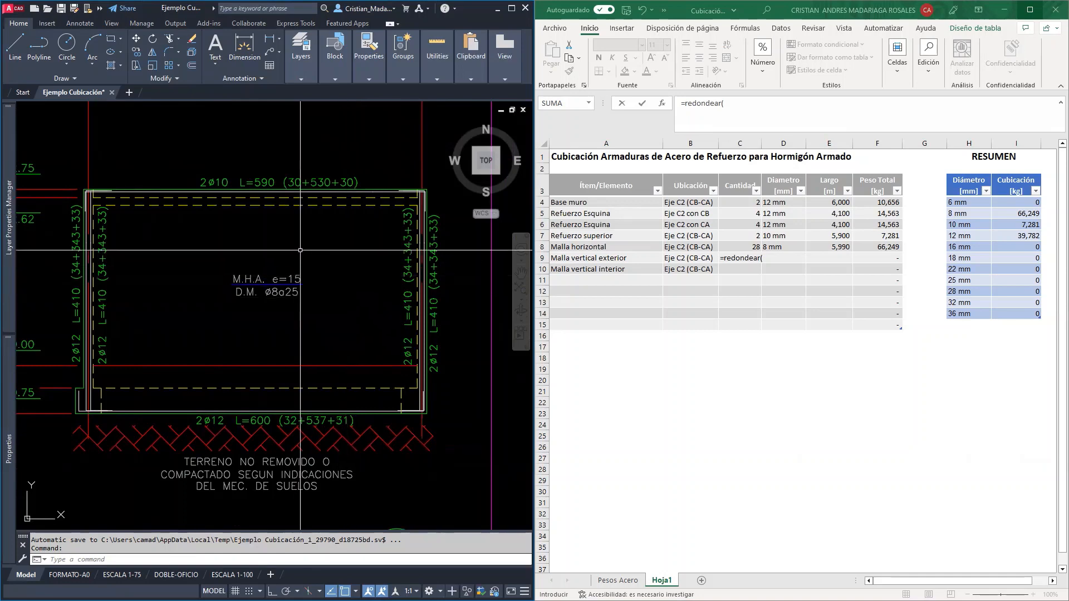
middle_drag(305, 230, 314, 337)
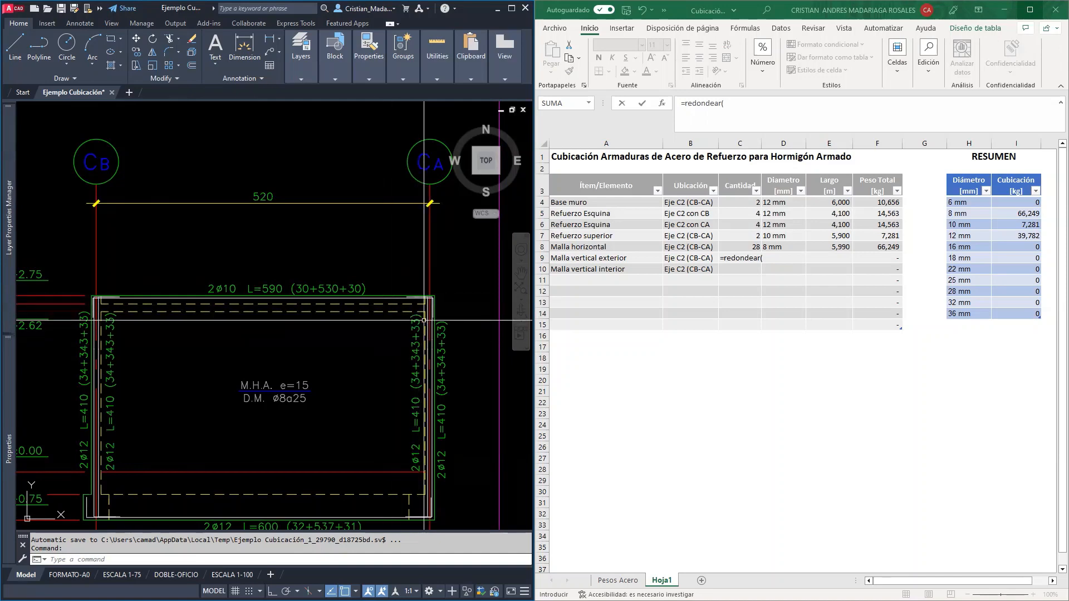
scroll(420, 329, up, 4)
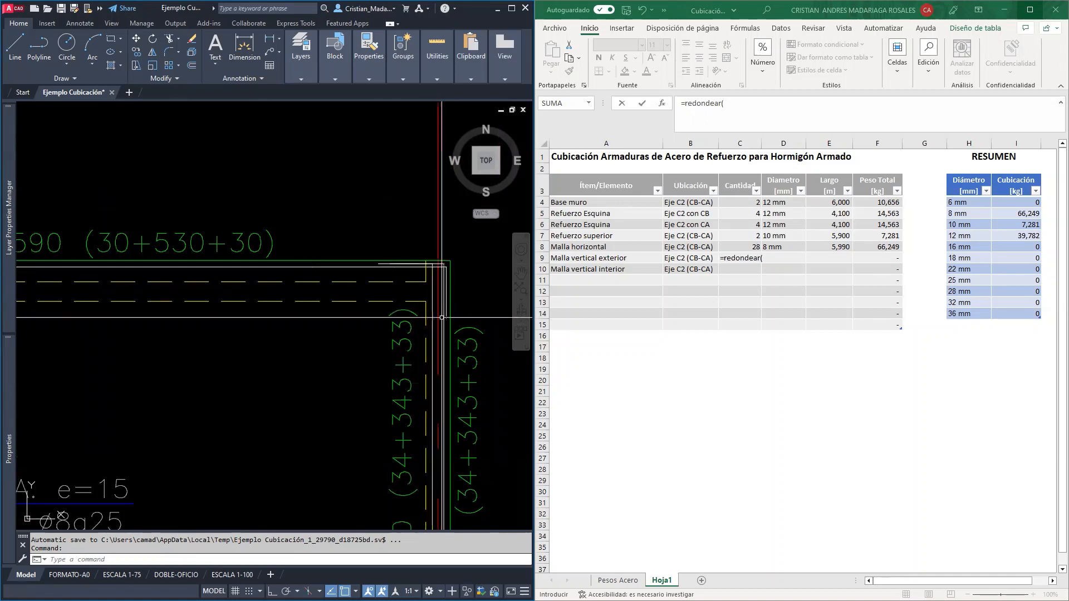
scroll(441, 317, down, 6)
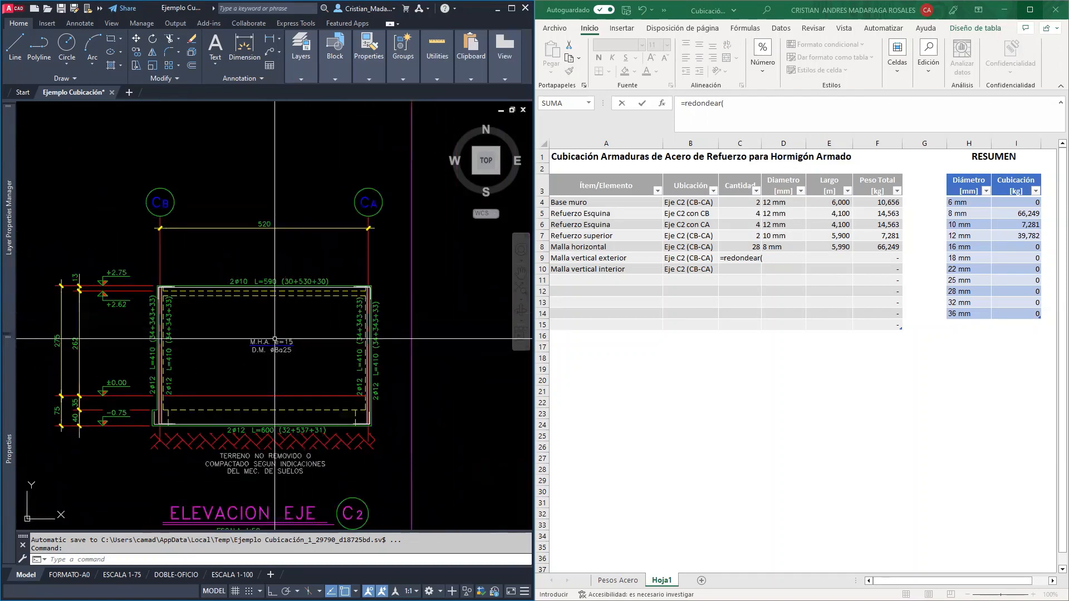
scroll(275, 338, up, 2)
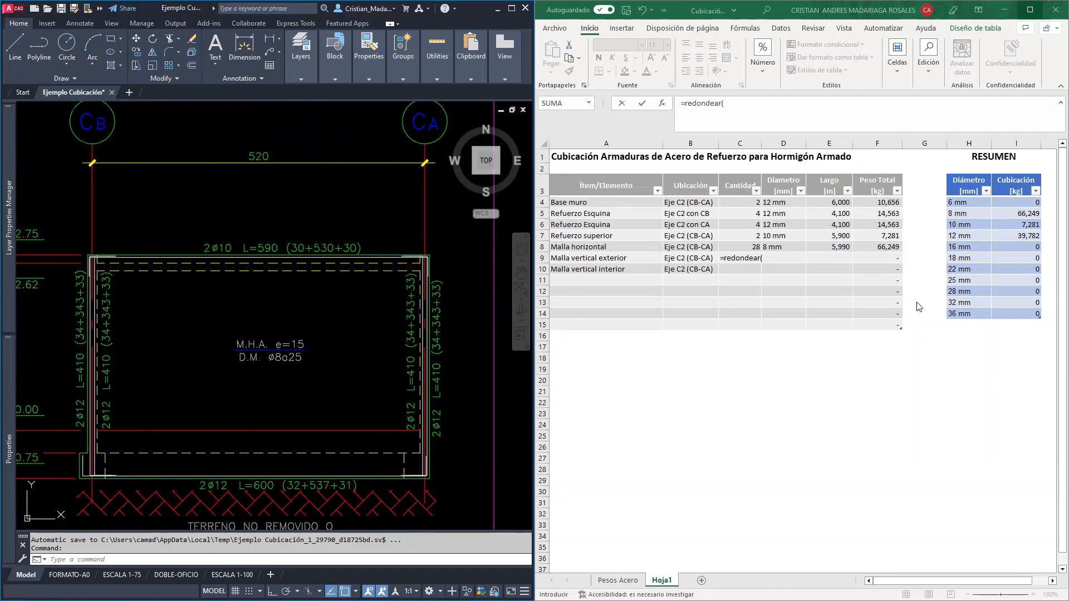
Complete the Malla vertical exterior quantity formula as 5,05 divided by 0,25, rounded to 0 decimals
click(786, 258)
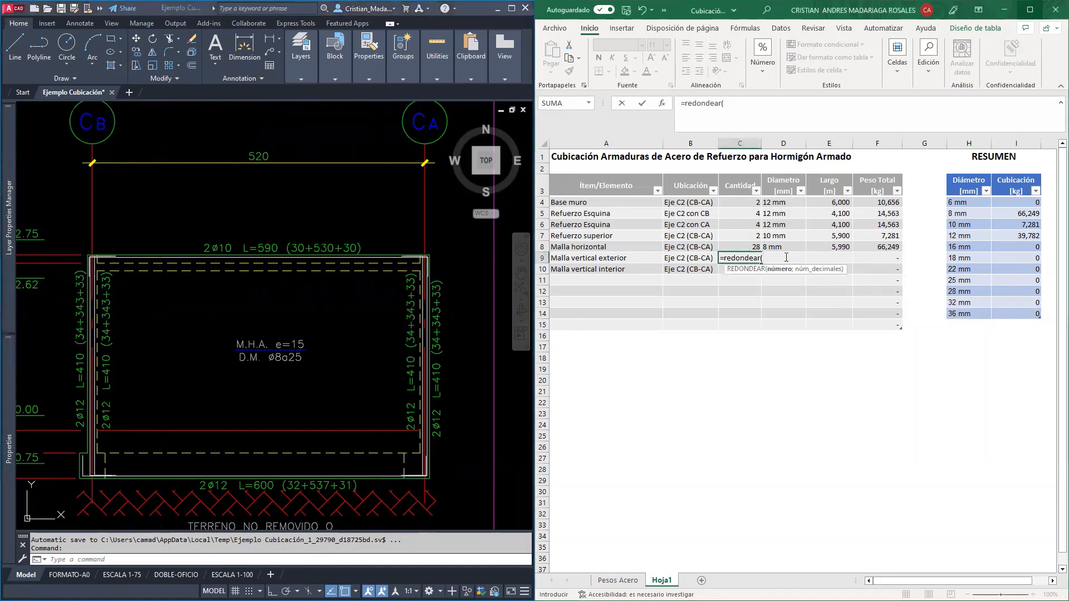
text(5,05/,25;0))
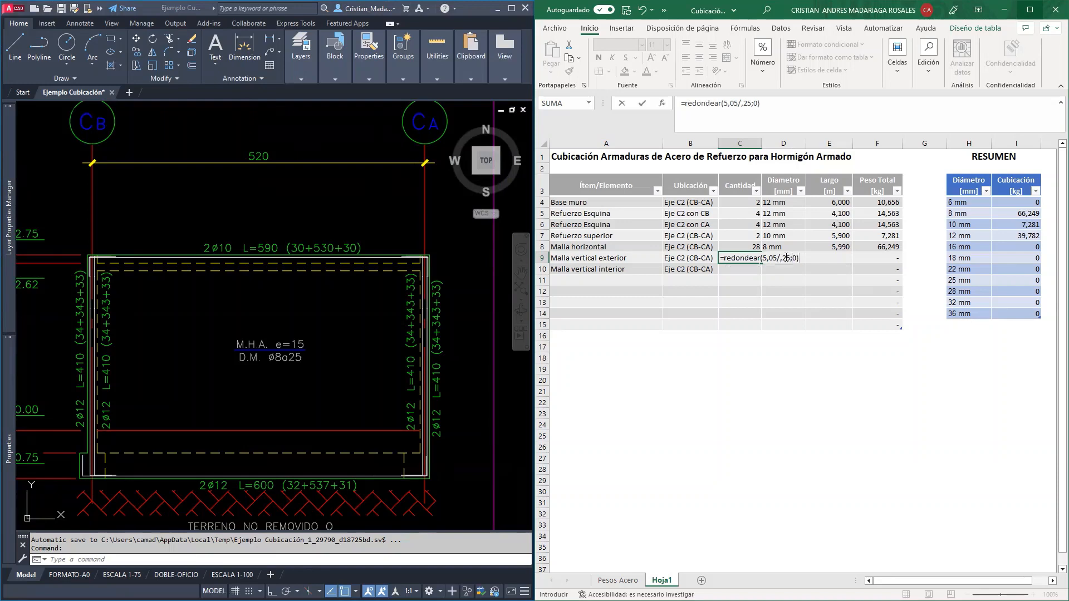
key(Return)
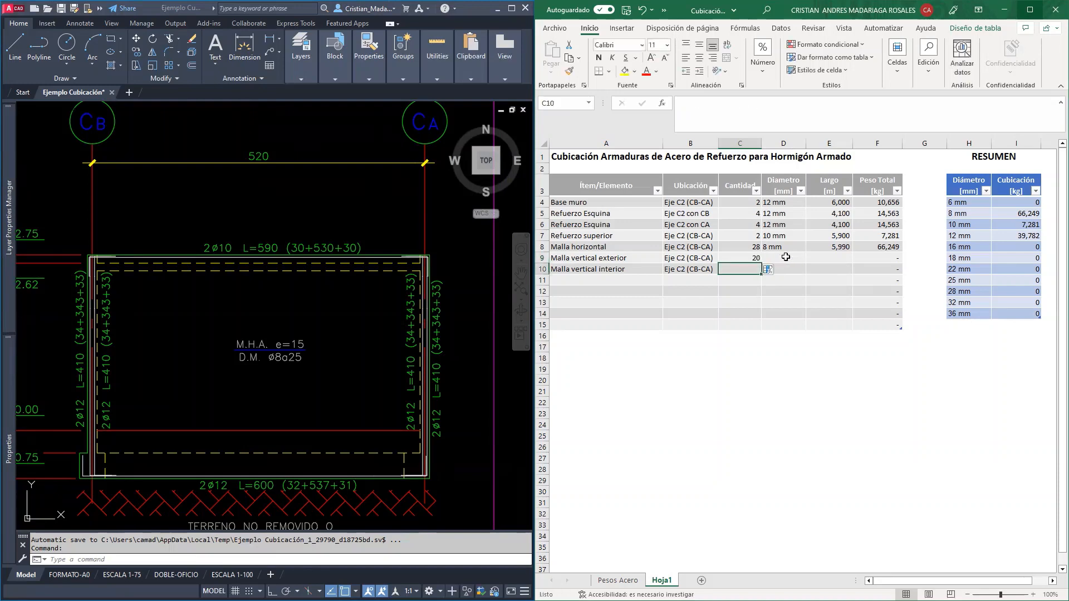
click(748, 257)
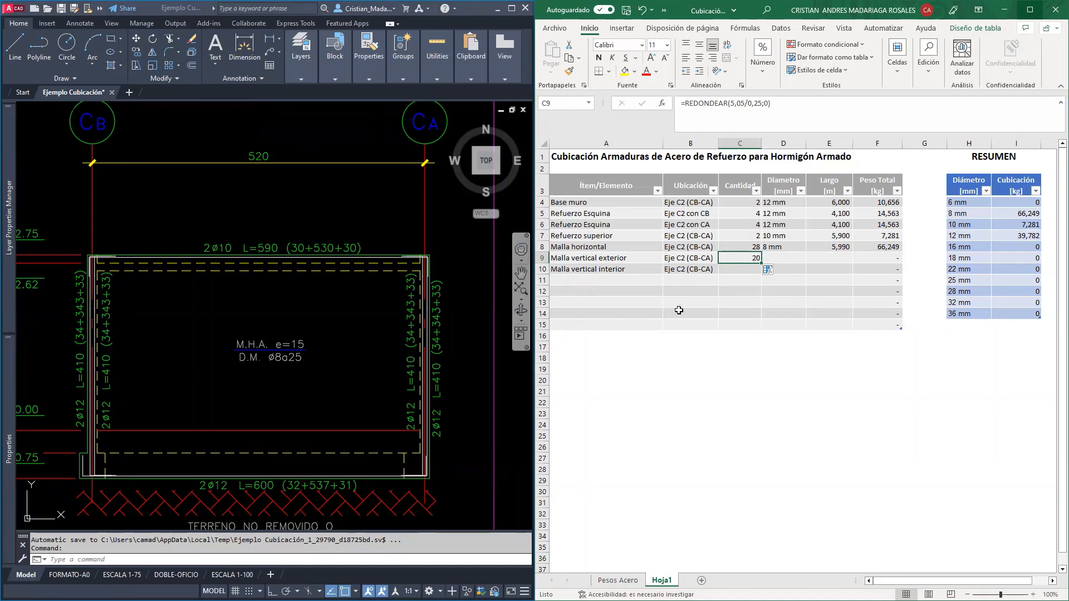
Set the diameter of the Malla vertical exterior row to 8 mm
click(785, 256)
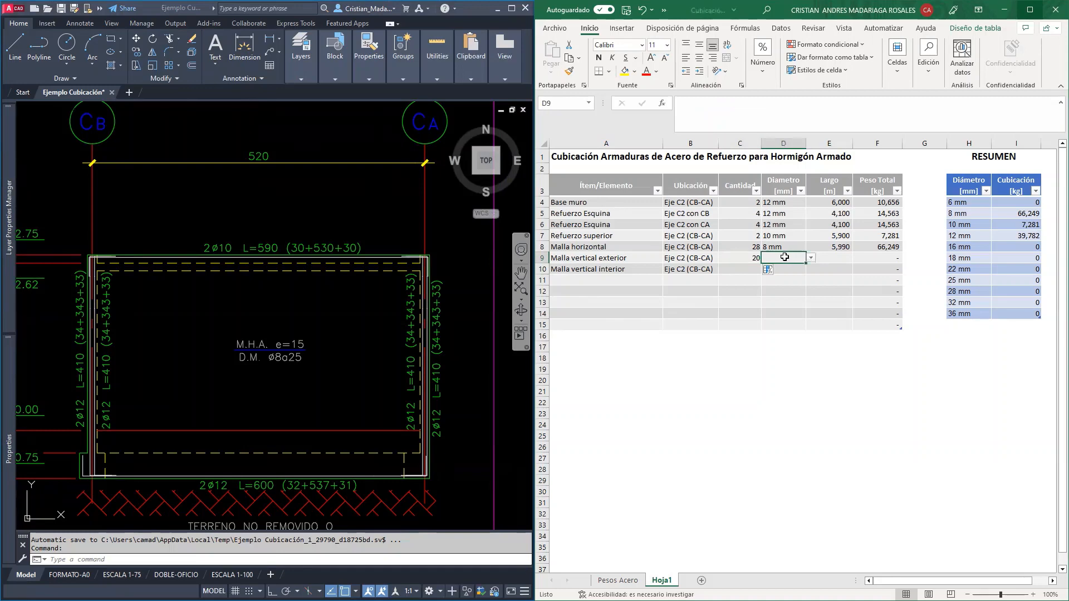
text(8 mm)
click(794, 295)
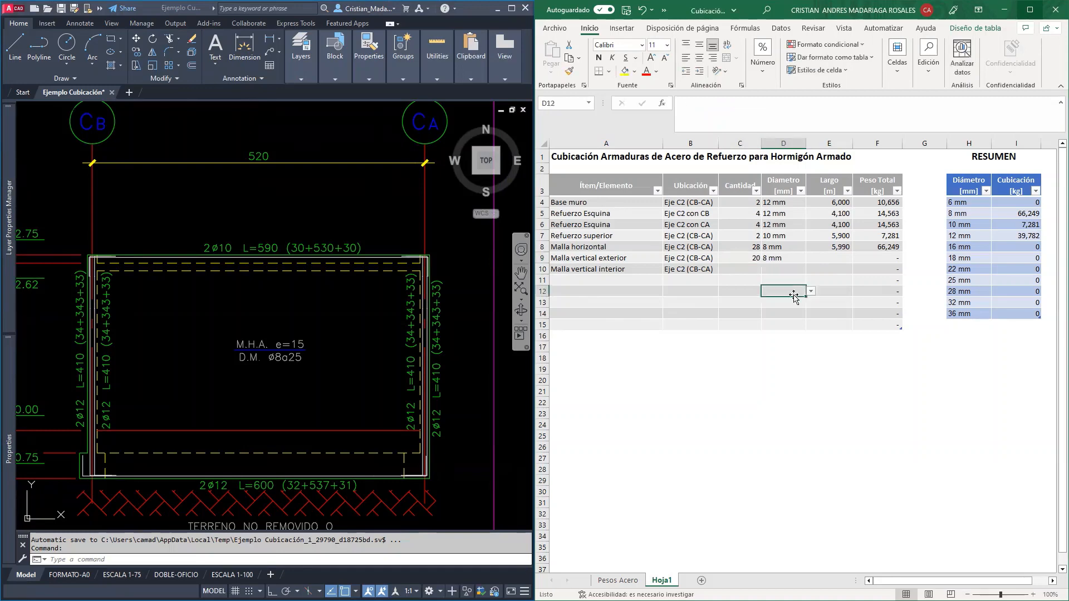
For the Malla vertical exterior length, compare the elevation's height dimensions with the CASO-5 and CASO-6 details in Especificaciones Cálculo.pdf
click(832, 257)
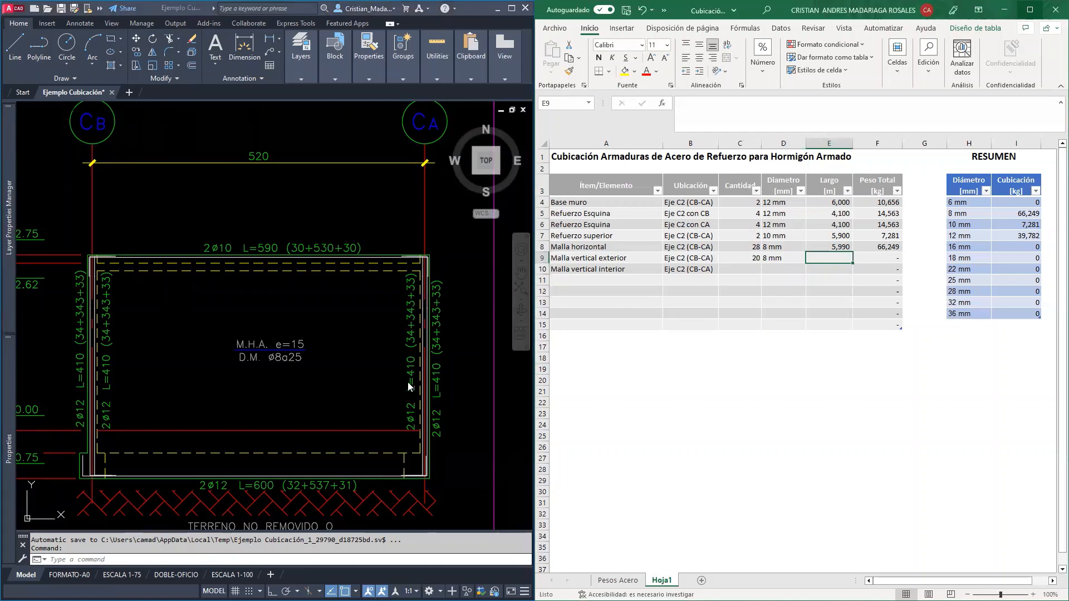
click(224, 391)
middle_drag(116, 383, 273, 350)
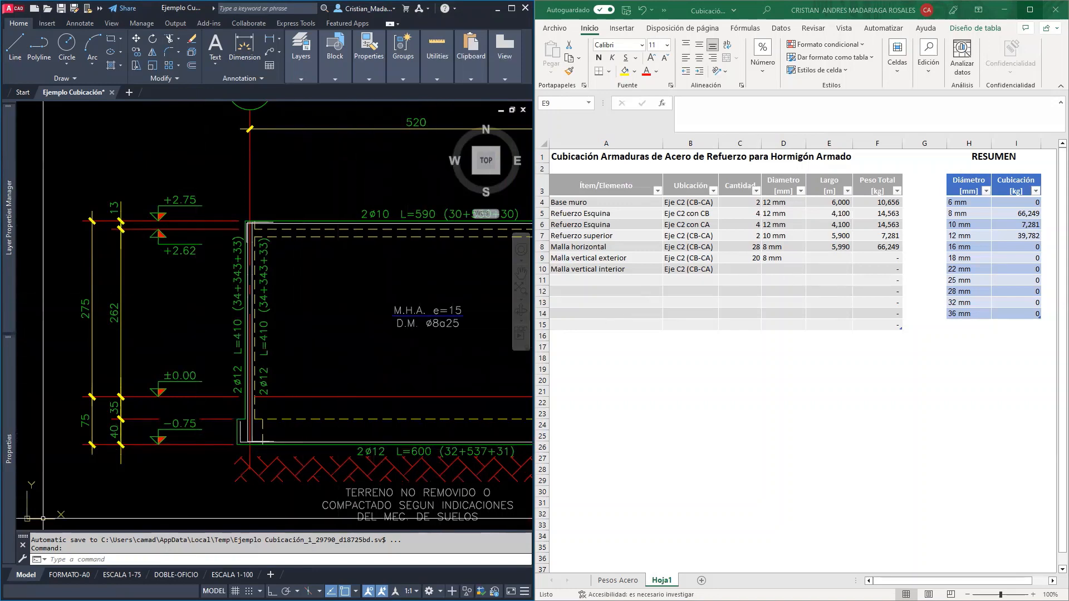
key(alt+Tab)
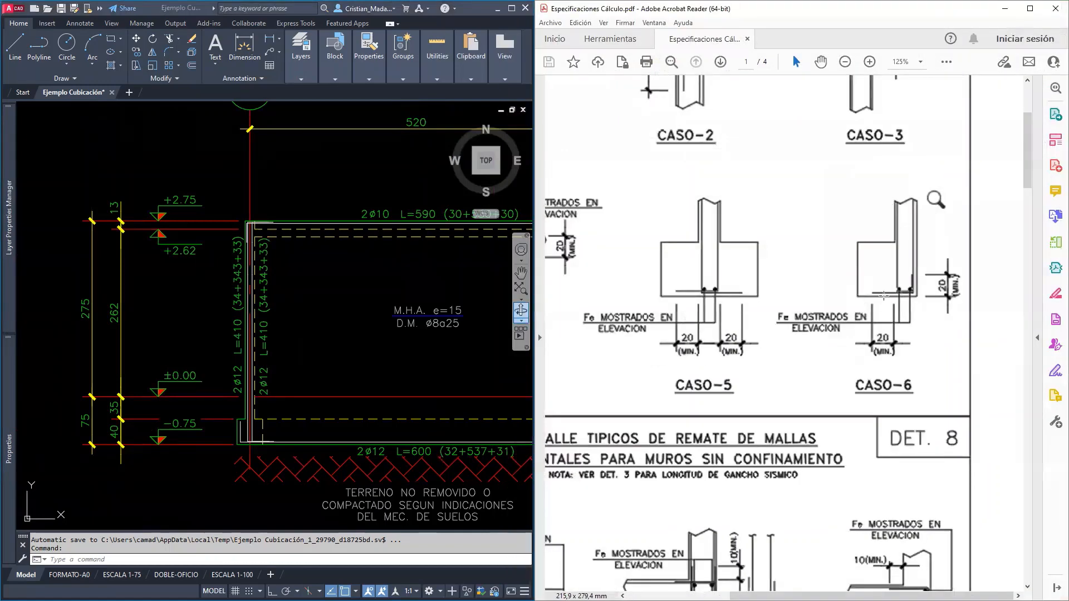
click(1005, 7)
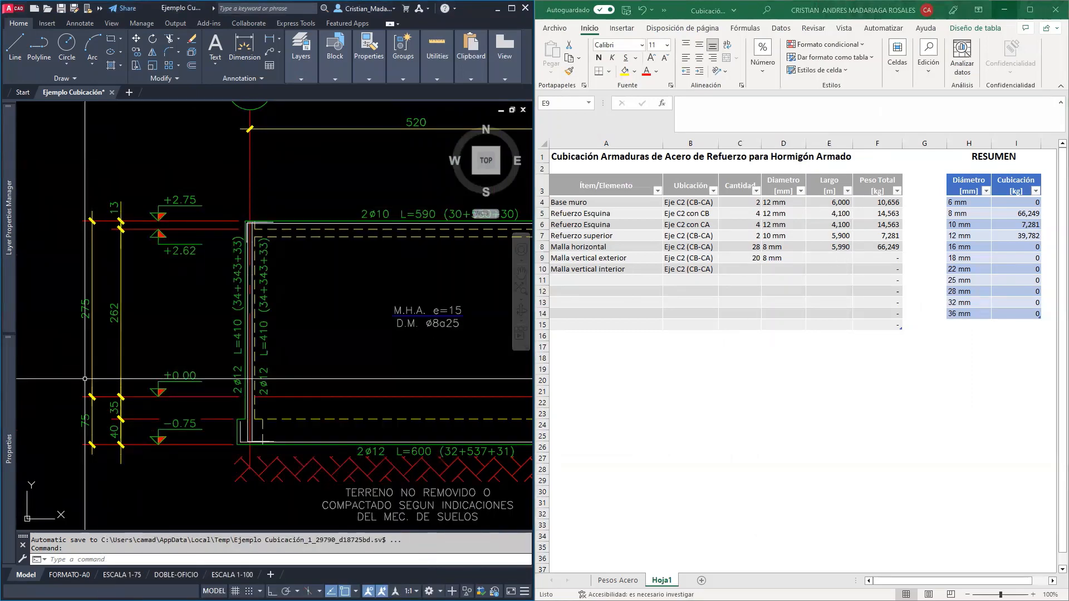
key(alt+Tab)
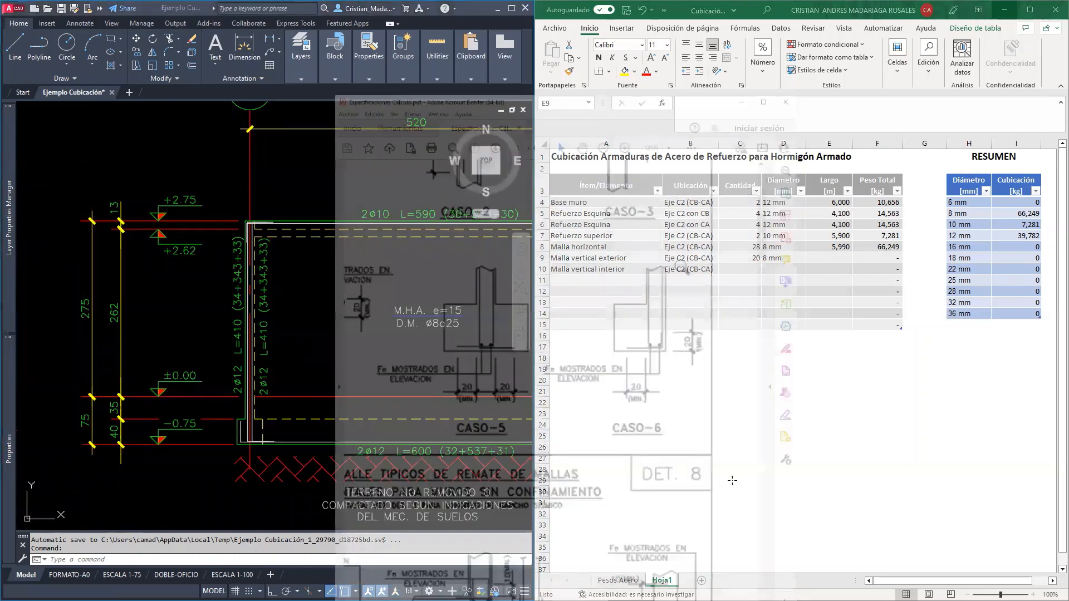
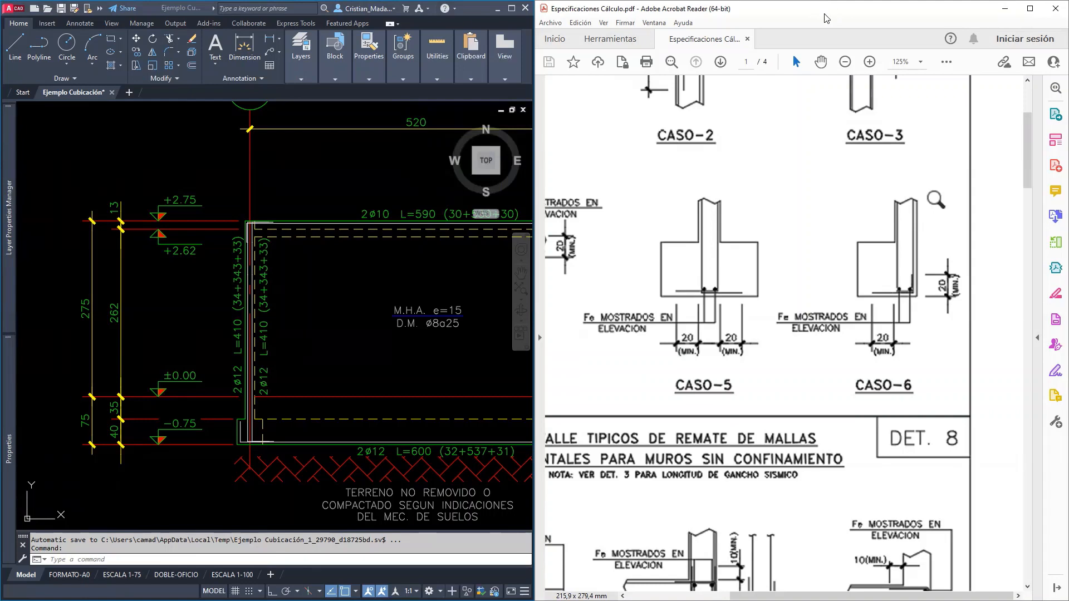
Begin the Malla vertical exterior length in Excel as the sum of ,33 and 3,43
drag(826, 18, 299, 27)
click(826, 256)
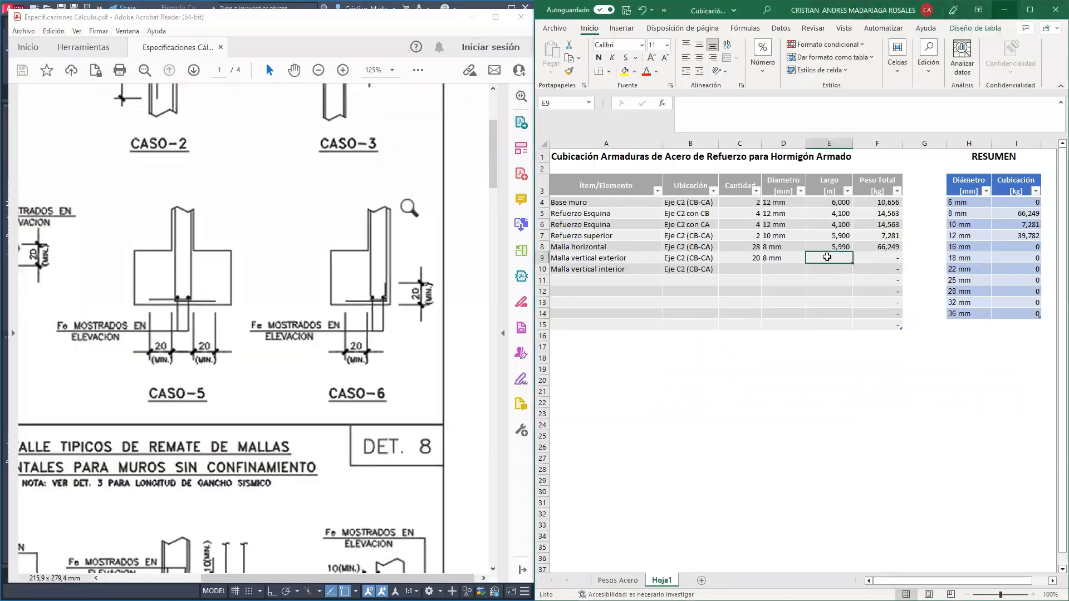
text(,3)
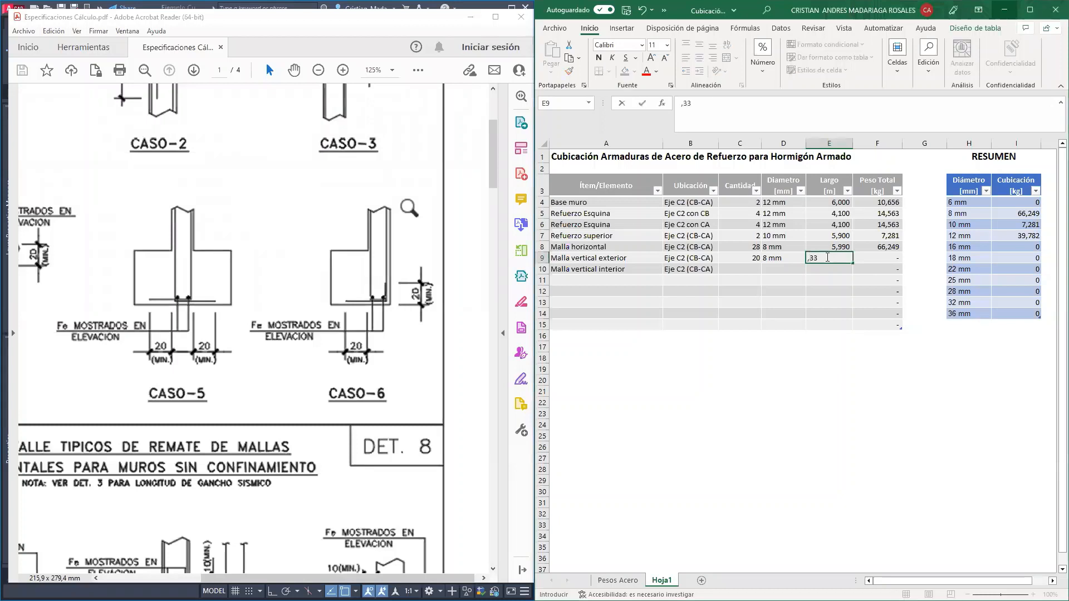
text(3+)
click(338, 26)
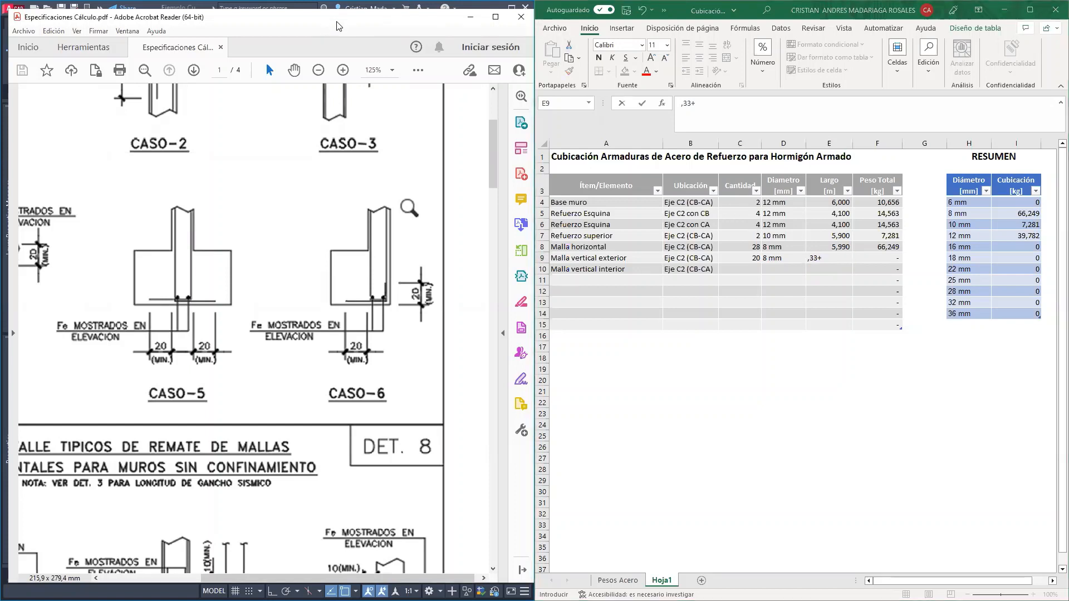
drag(337, 25, 358, 17)
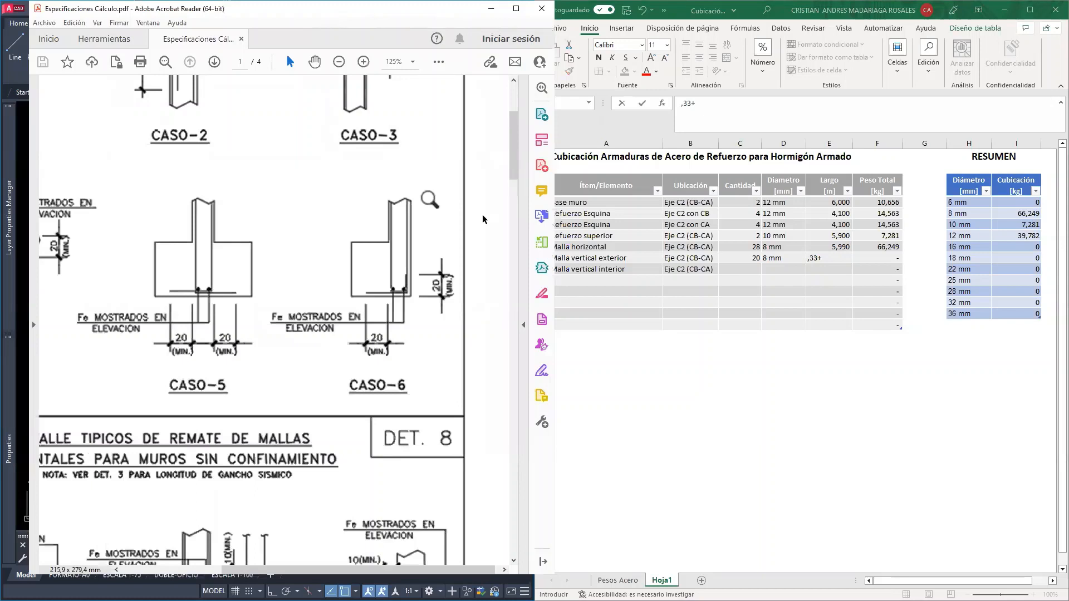
click(832, 264)
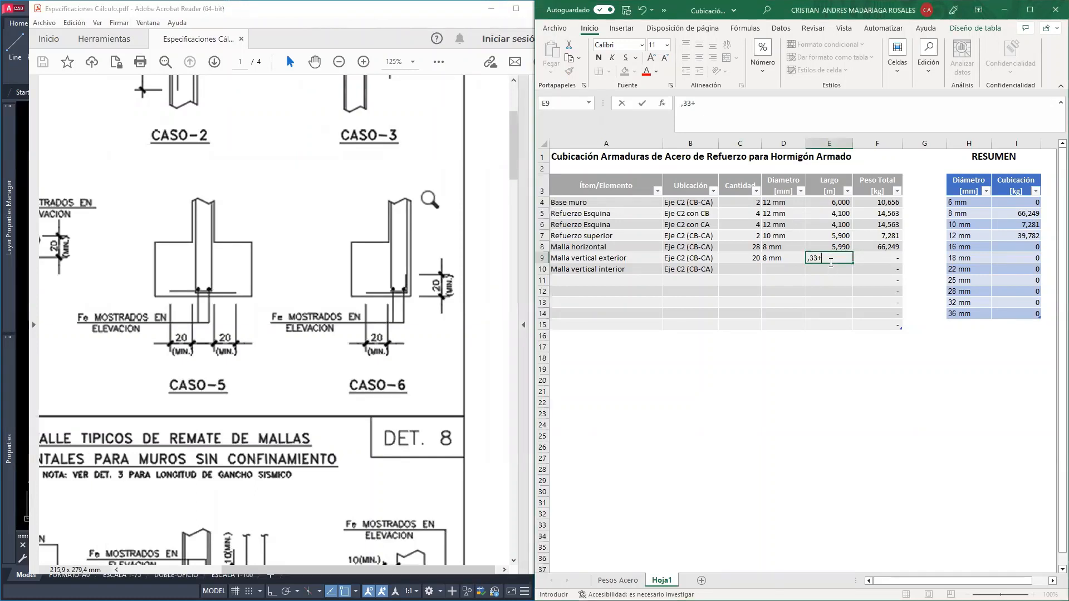
text(3,43)
Complete the Malla vertical exterior length with the terms ,11 and ,18, based on the vertical mesh details in DET. 7 of the PDF
click(355, 130)
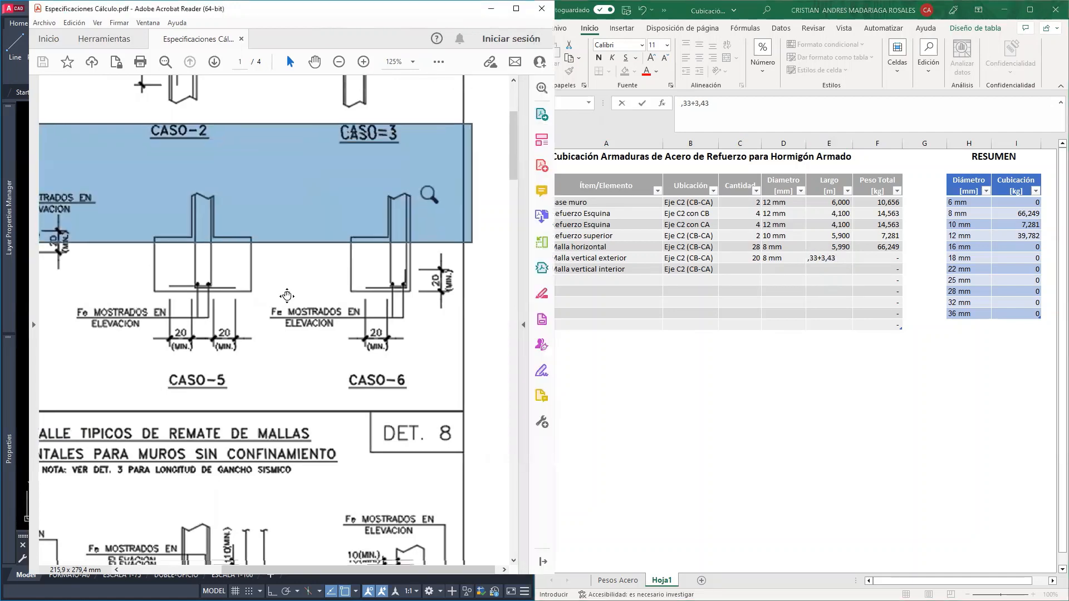
scroll(263, 336, down, 15)
scroll(309, 280, up, 10)
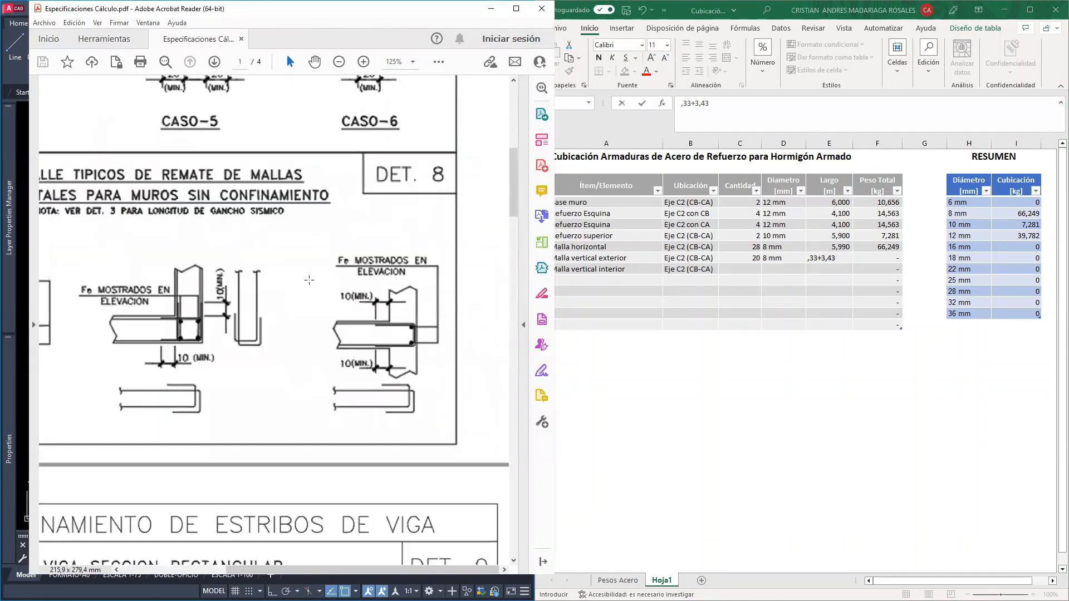
click(305, 263)
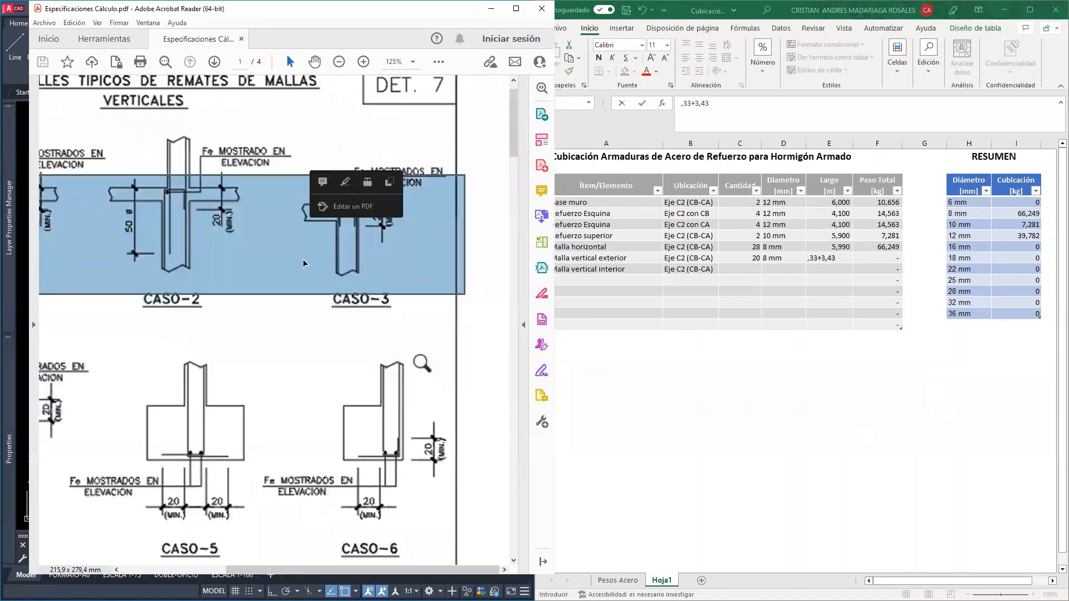
click(270, 321)
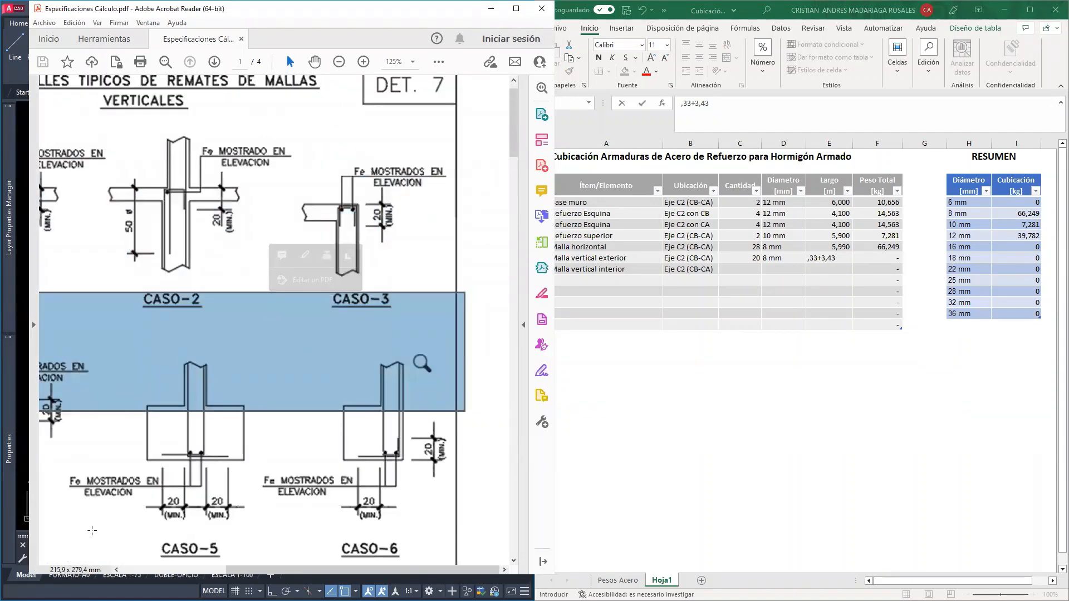
click(48, 561)
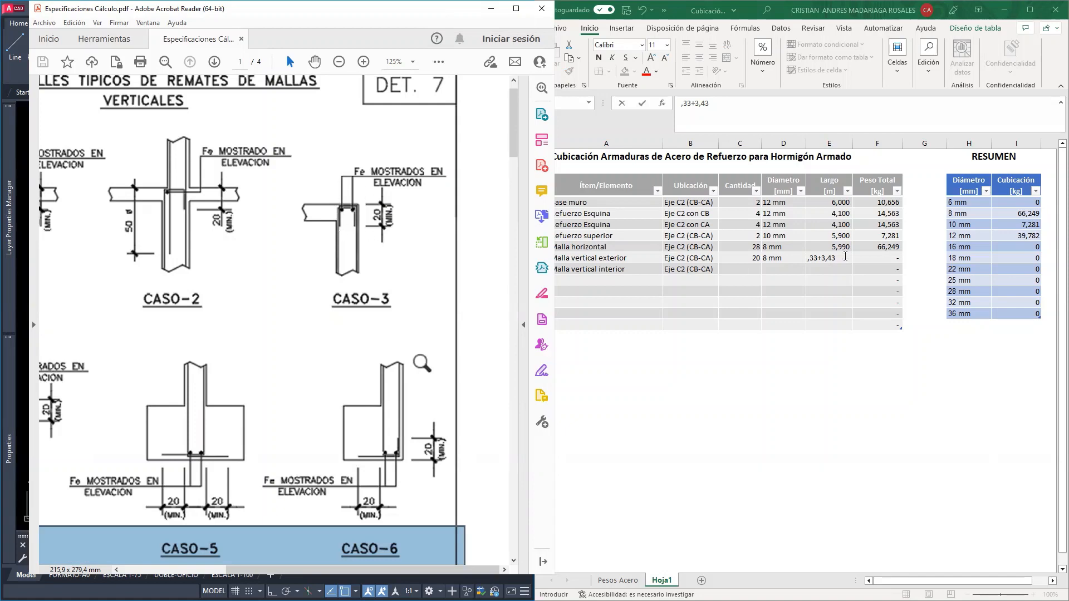
click(842, 258)
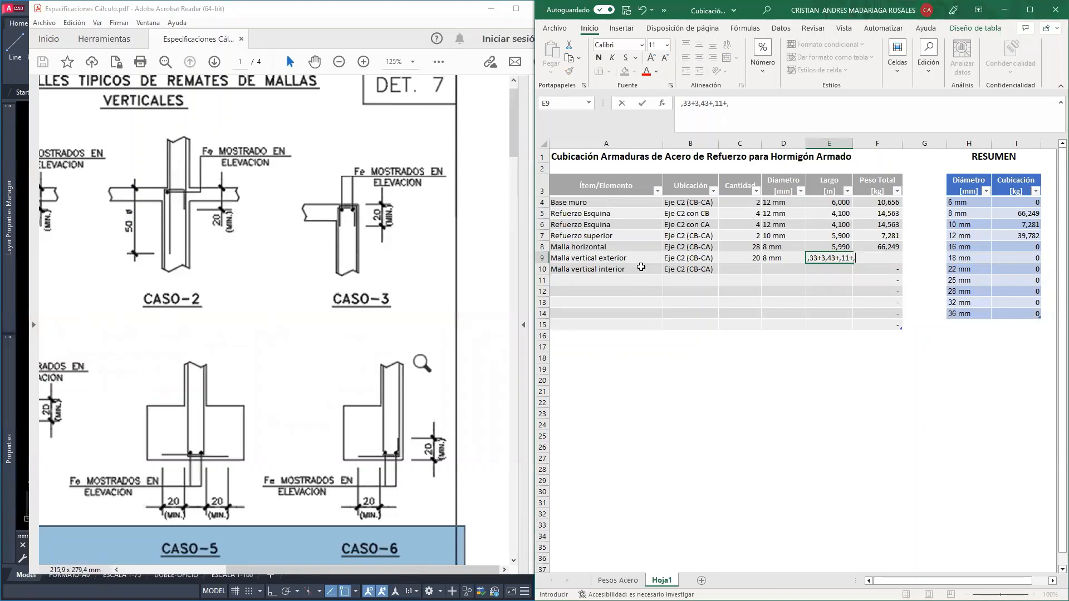
text(20)
key(Return)
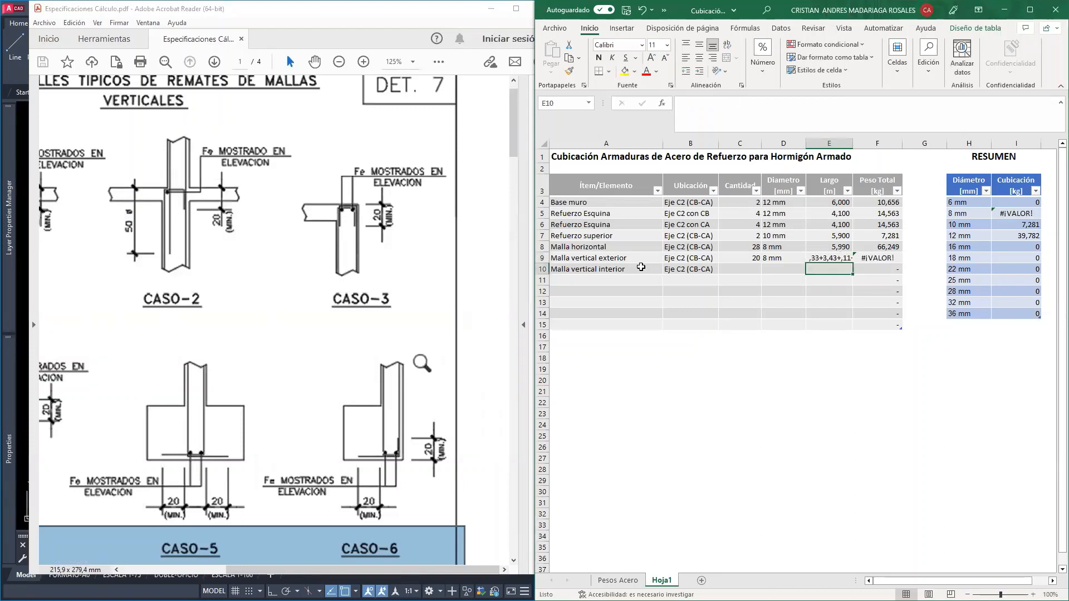
Turn the Malla vertical exterior length entry into the formula =,33+3,43+,11+,18
click(823, 256)
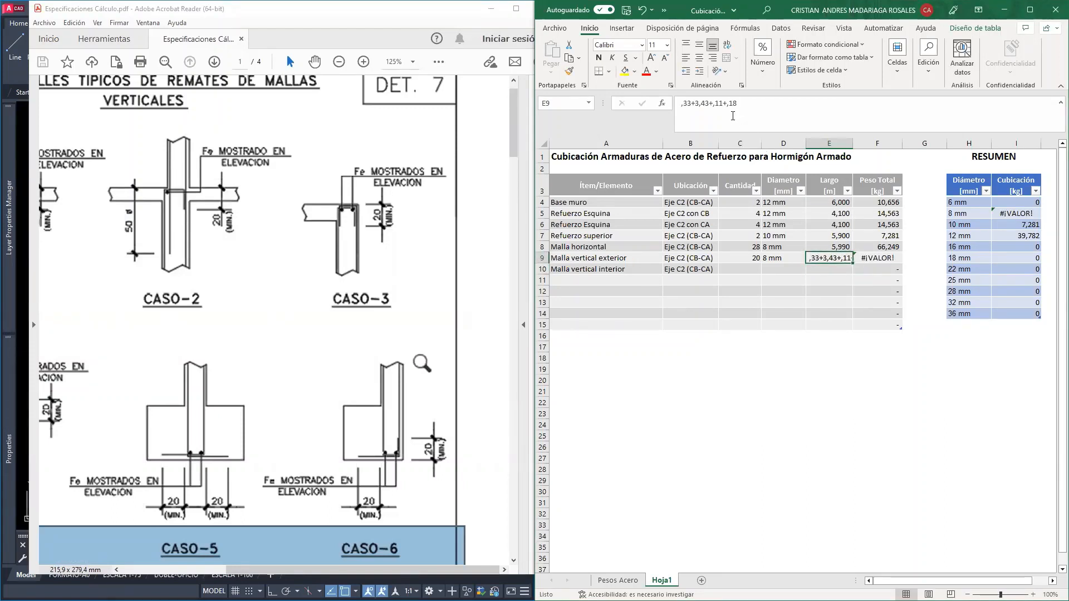
click(679, 103)
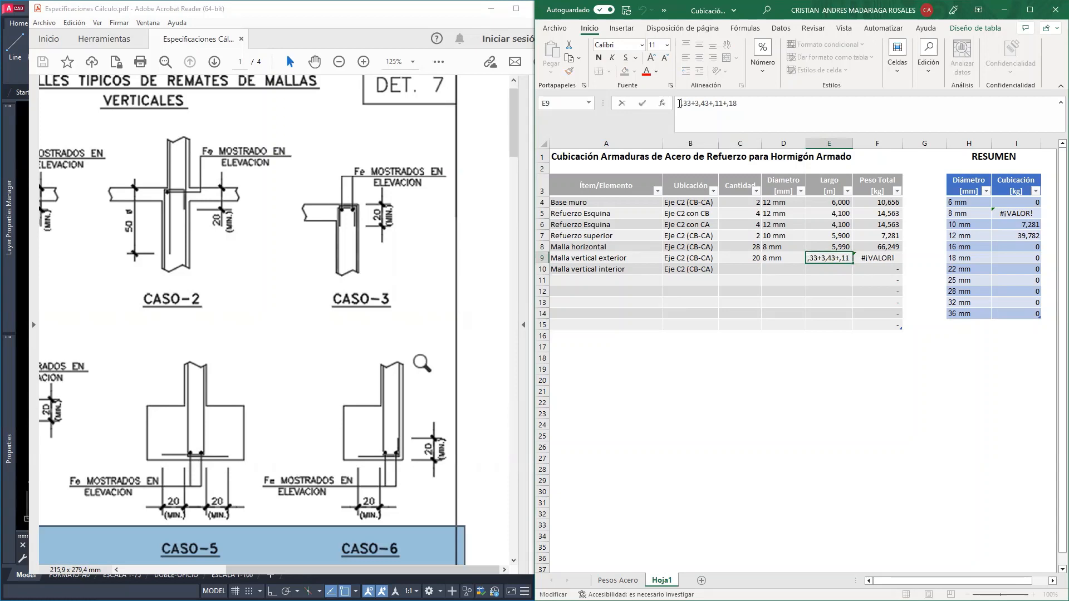
text(=)
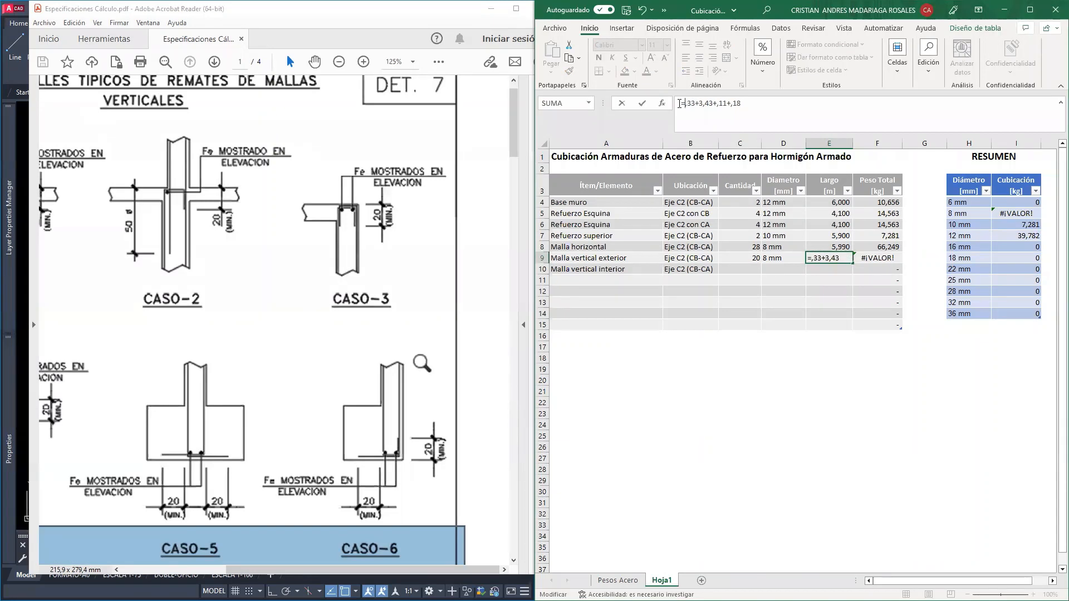
key(Return)
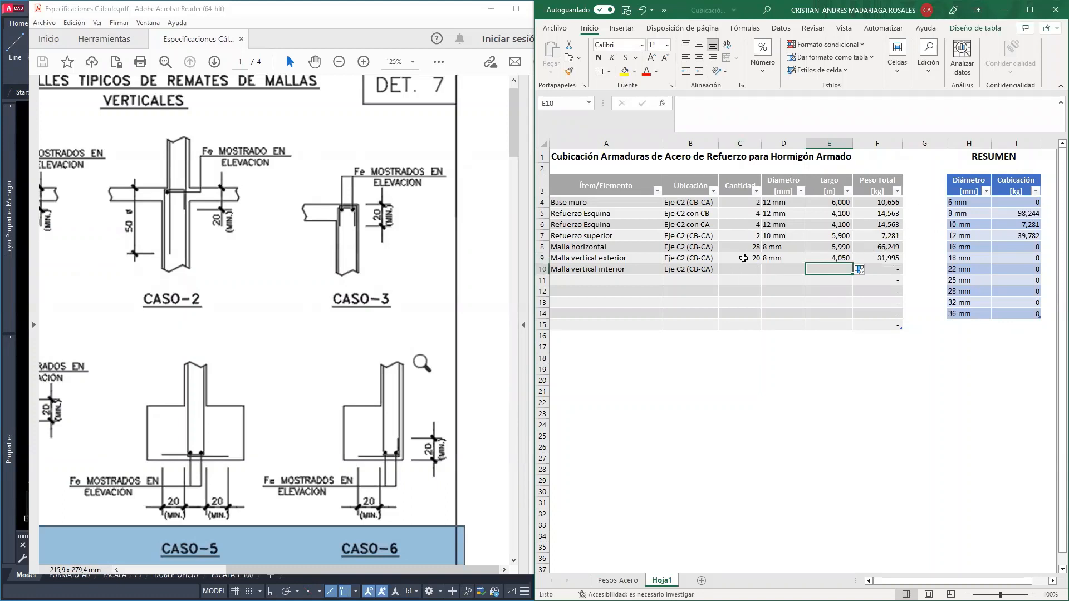
click(869, 257)
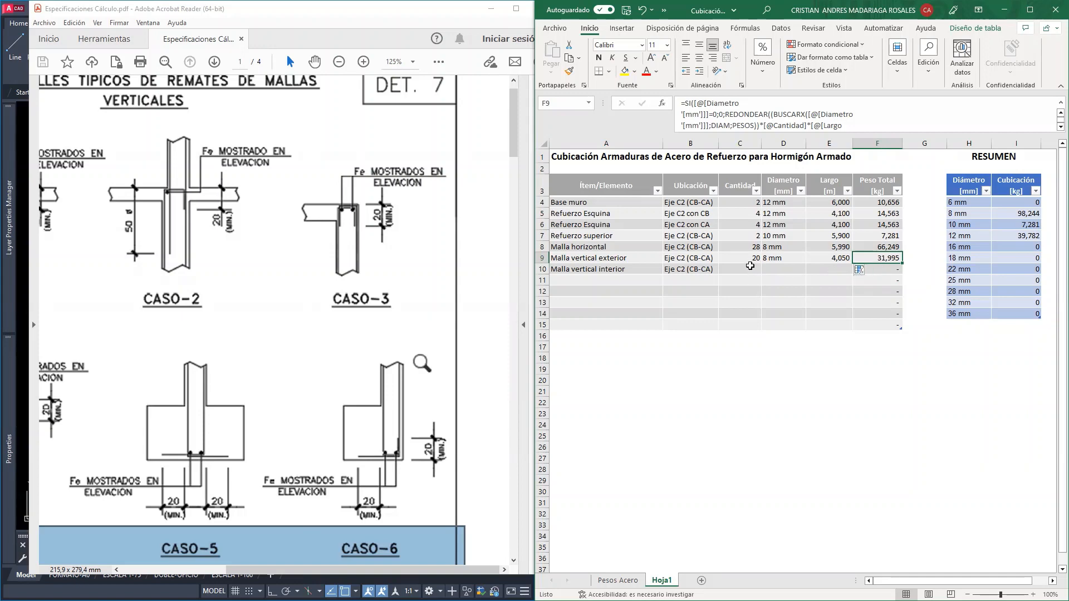
Copy the quantity formula and the 8 mm diameter from the Malla vertical exterior row to the Malla vertical interior row
click(738, 258)
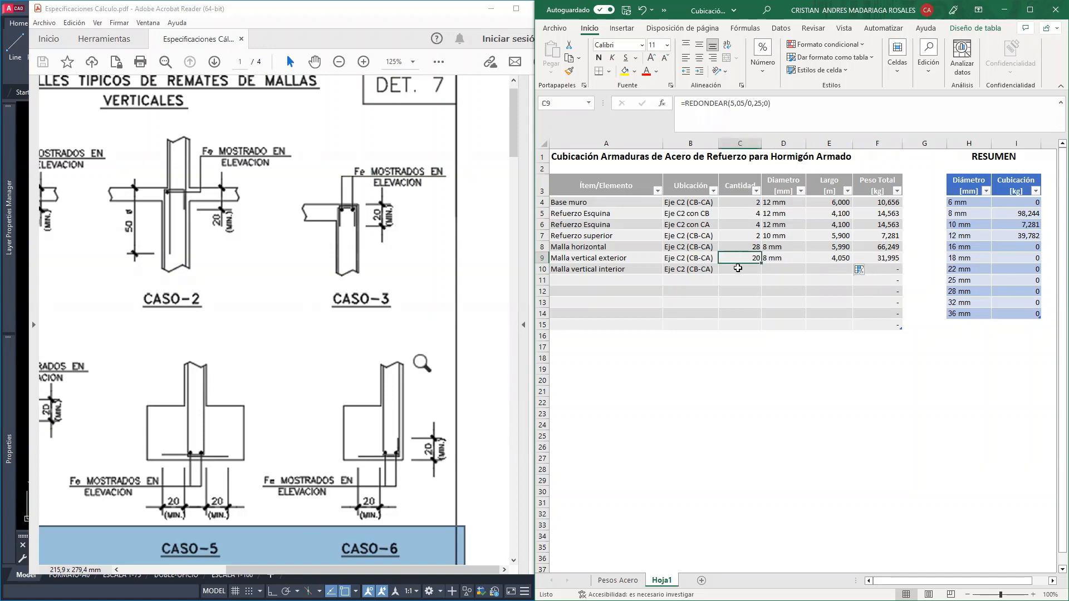
key(ctrl+c)
click(738, 268)
key(ctrl+v)
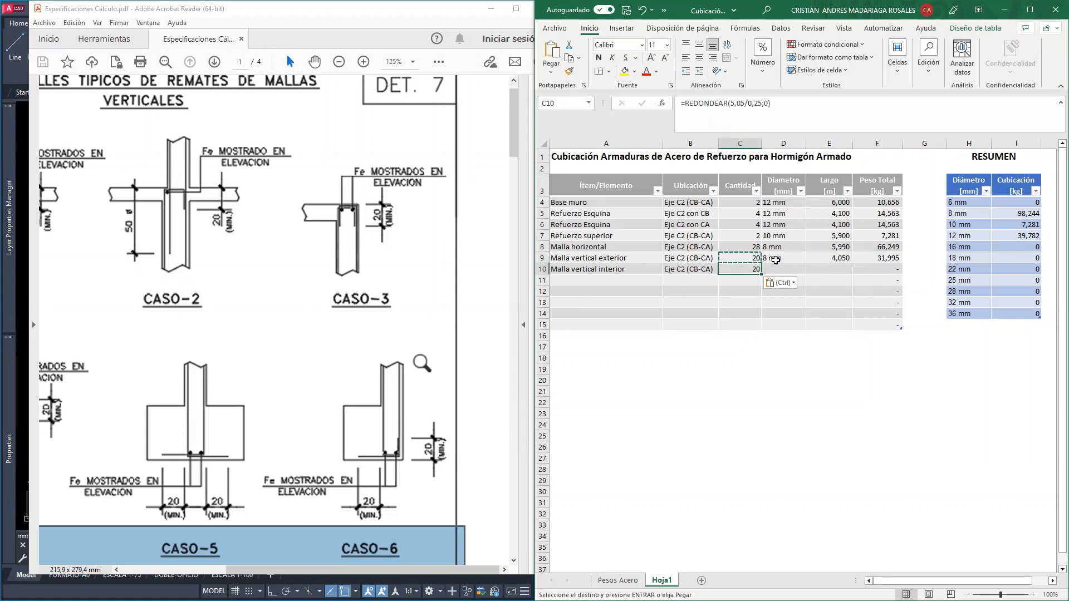
click(780, 256)
key(ctrl+c)
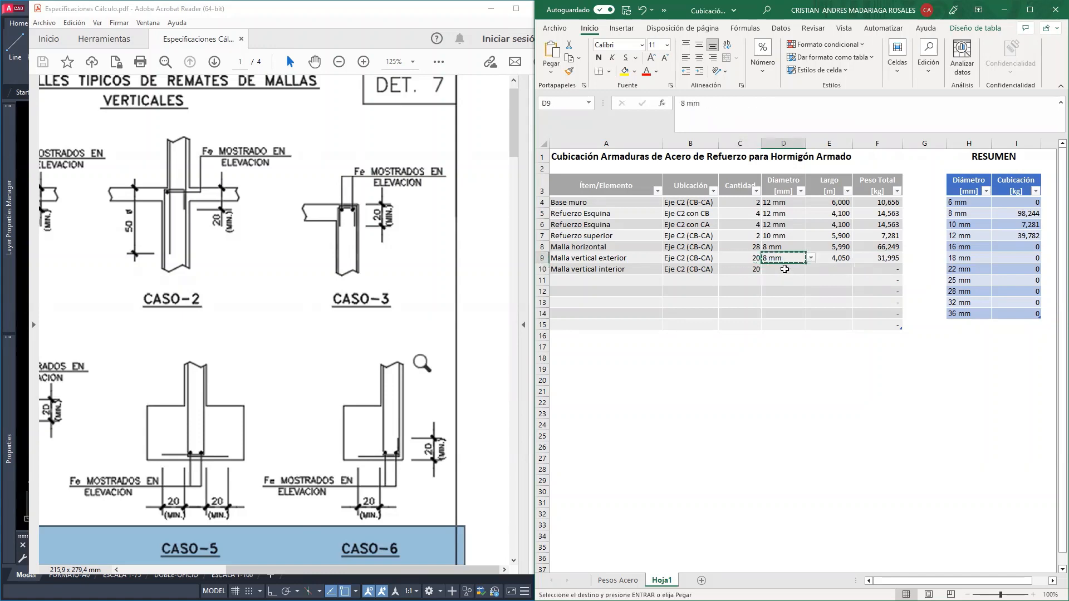
click(782, 269)
key(ctrl+v)
Enter the Malla vertical interior length as the formula =,15+,11+3,43+,11+,18
click(832, 269)
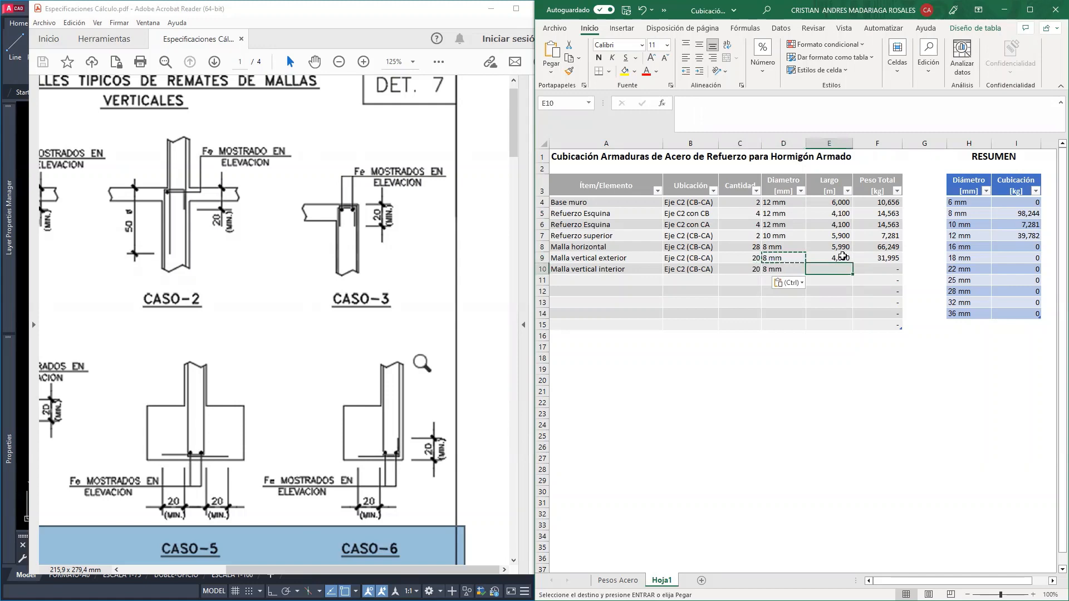
click(842, 256)
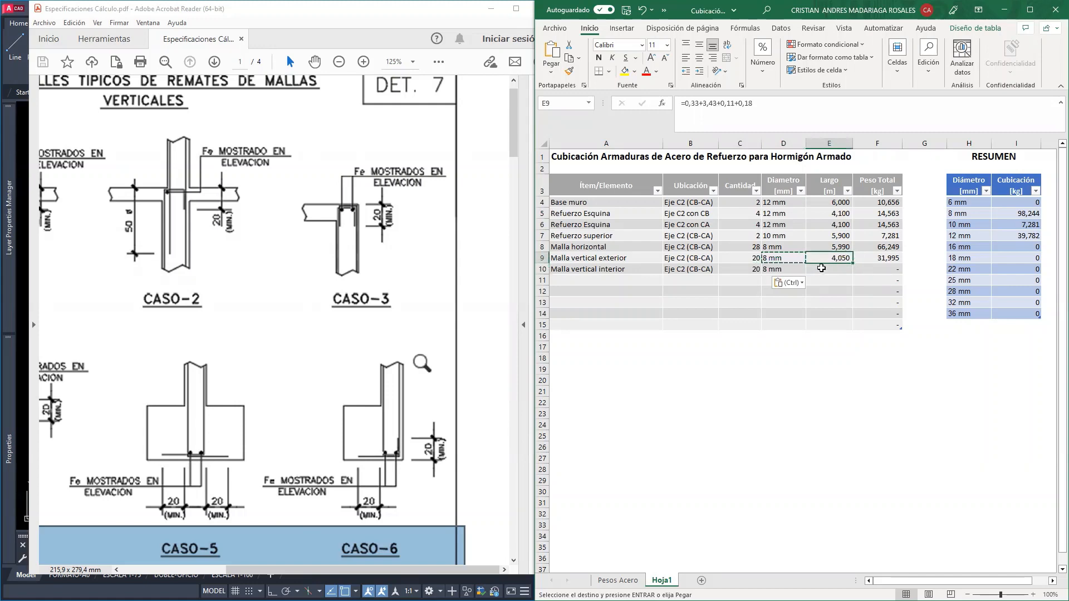
click(821, 268)
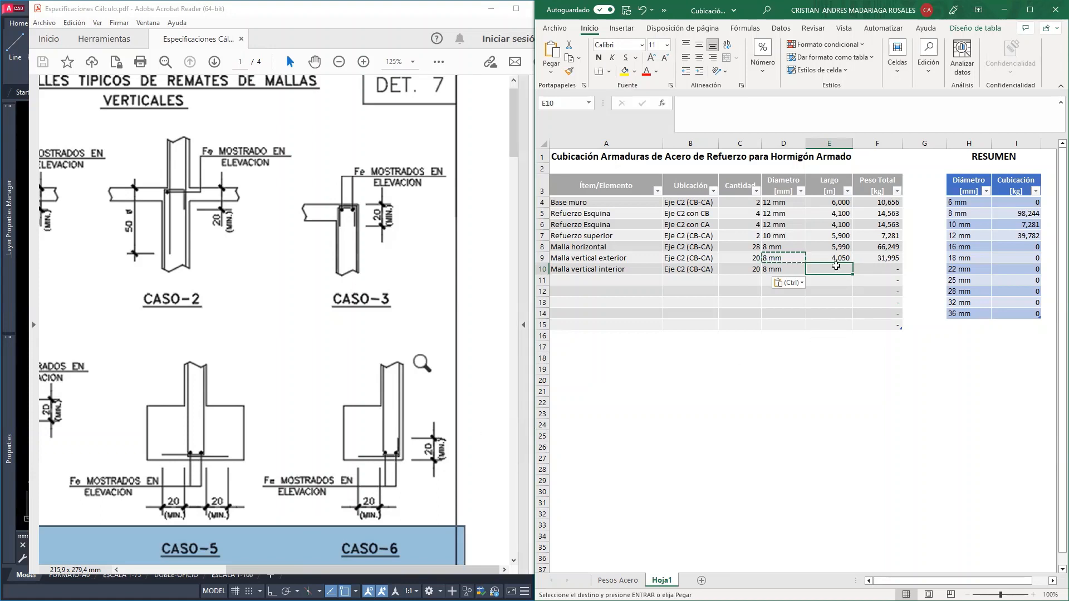
text(=)
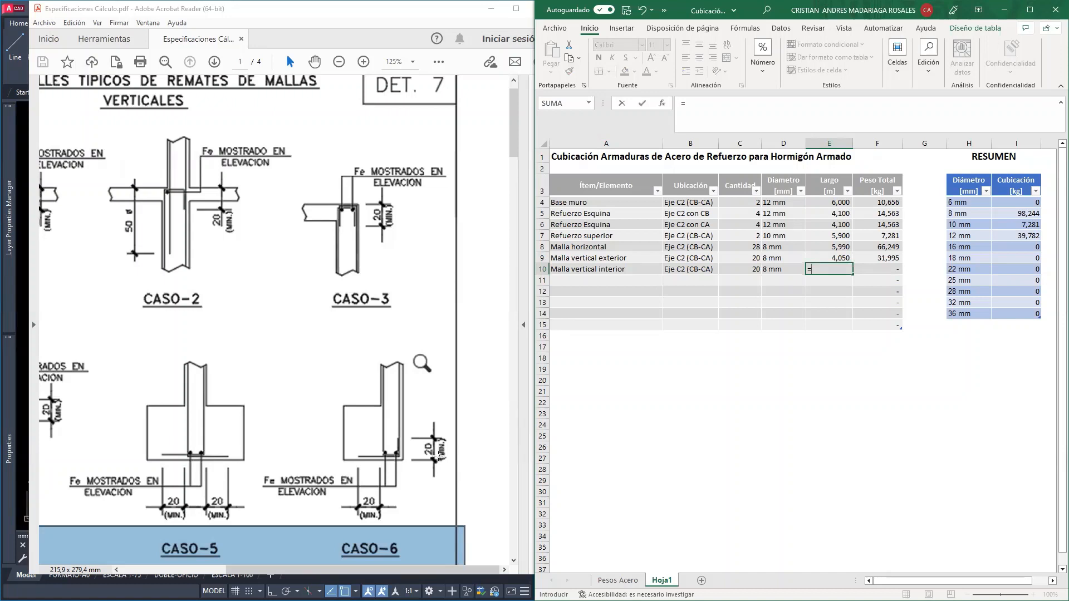
text(,15)
text(+,11)
text(+3,43+)
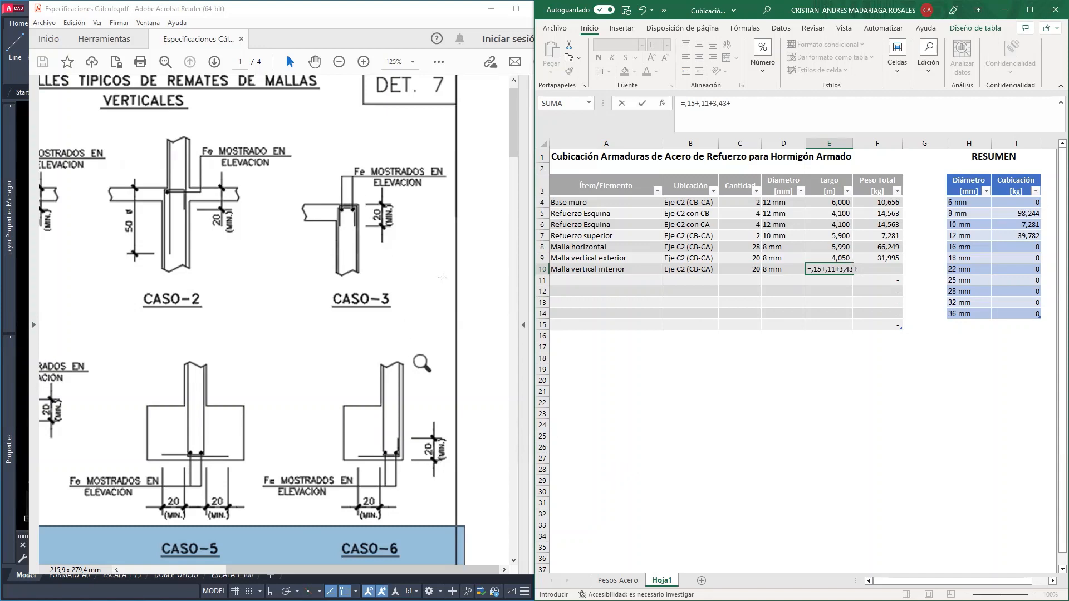
text(,11+,18)
key(Return)
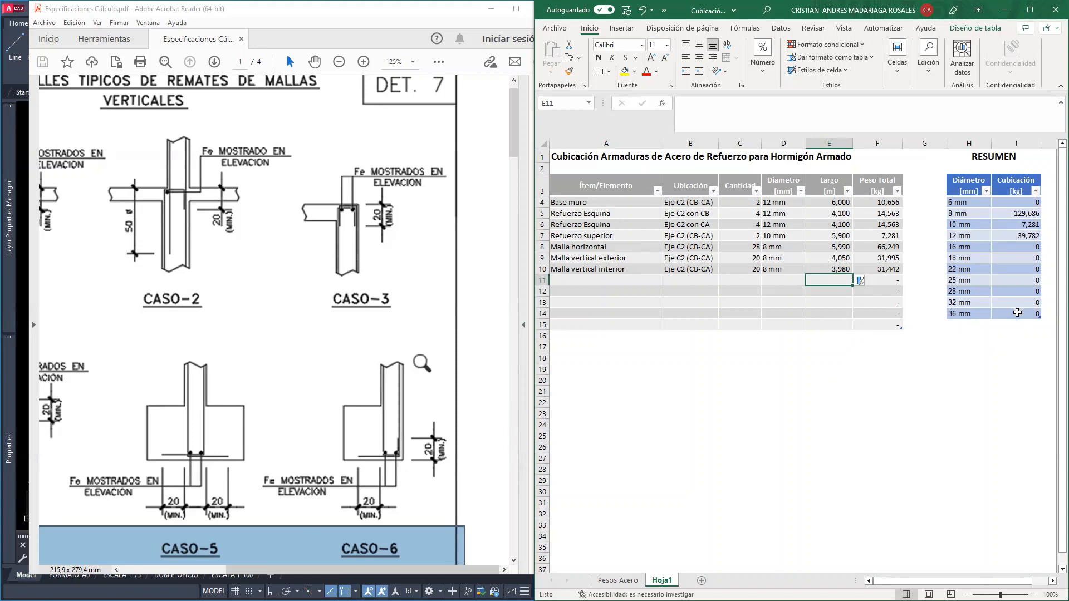
Add a total row to the RESUMEN table of steel by diameter
right_click(1019, 315)
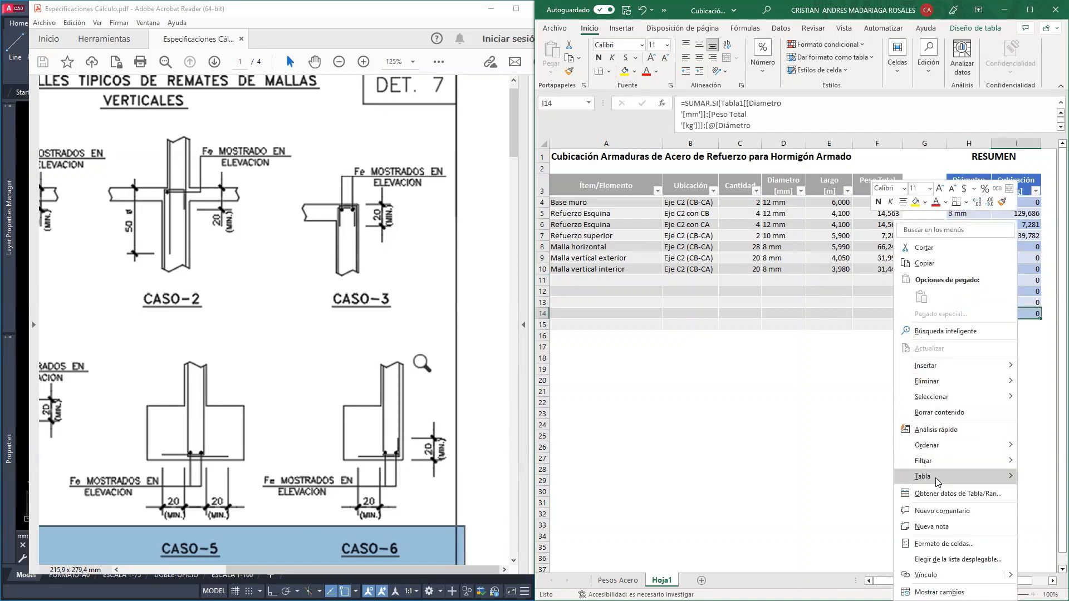
mouse_move(917, 478)
click(865, 479)
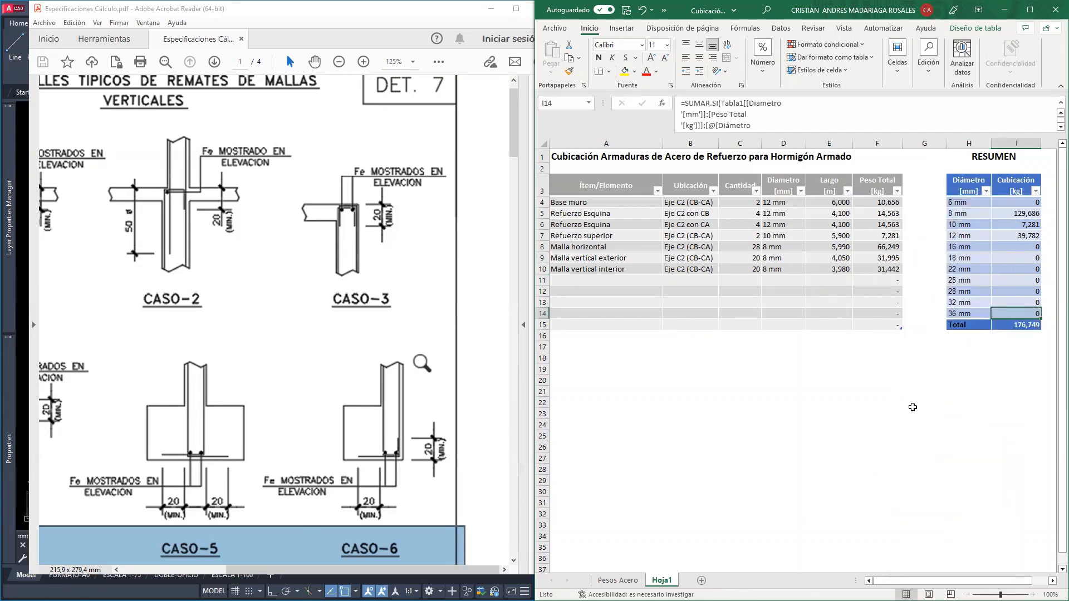
click(942, 384)
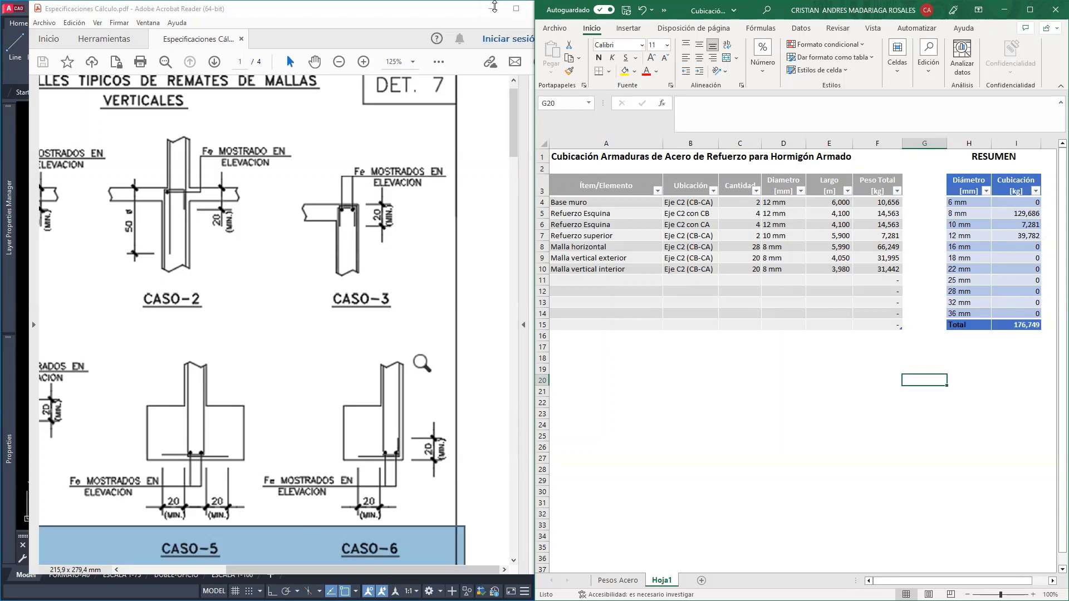
Switch to the AutoCAD drawing and review the axis C2 elevation and the other axis elevations, including CB
click(492, 12)
click(492, 11)
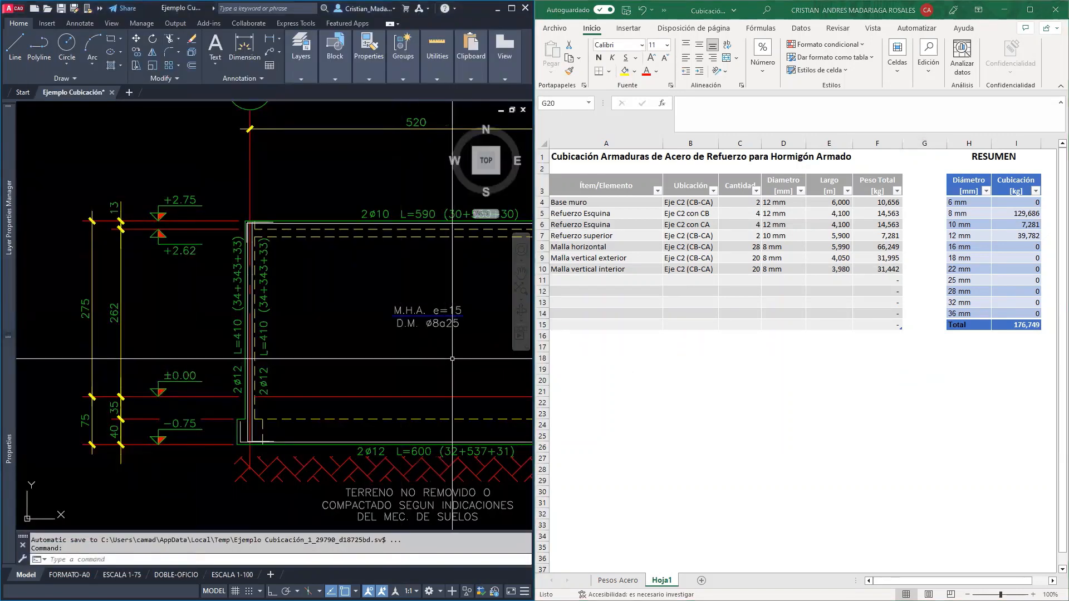
middle_drag(409, 345, 337, 311)
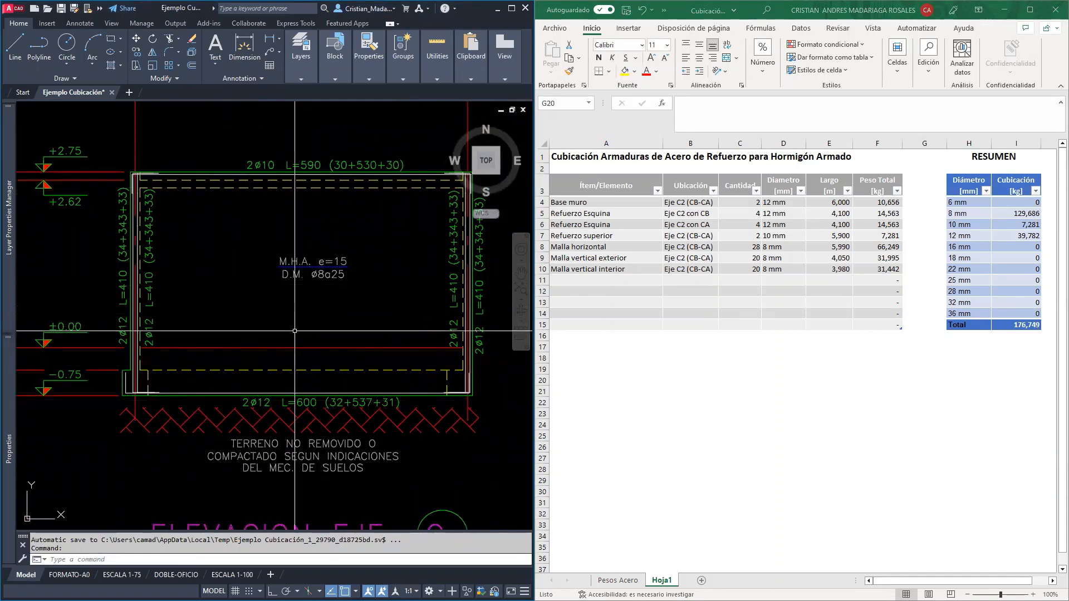
scroll(295, 330, down, 4)
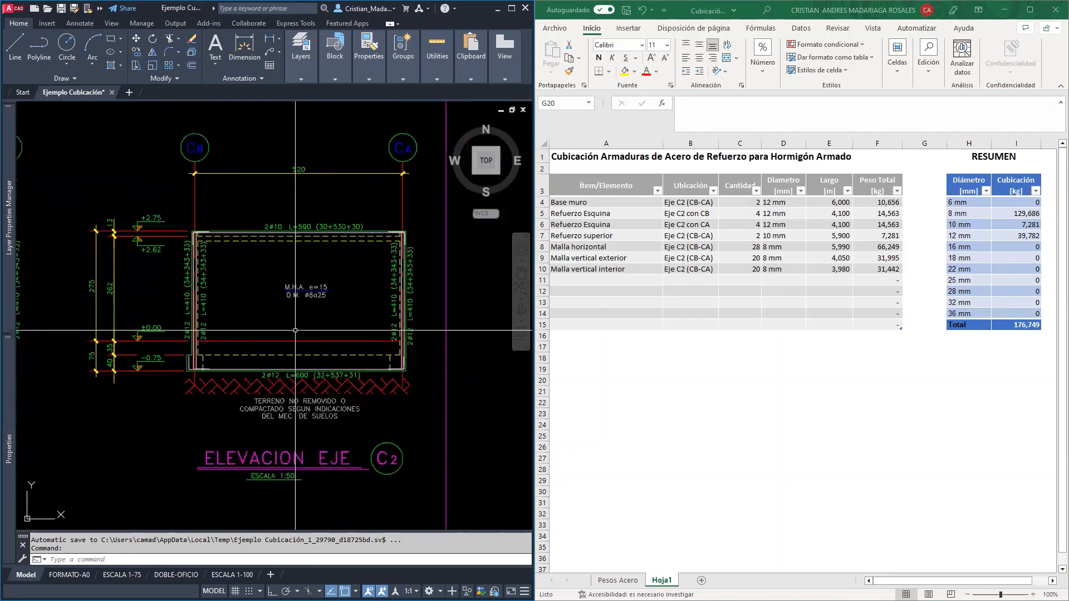
mouse_move(115, 377)
middle_down()
mouse_move(200, 362)
mouse_move(448, 367)
middle_up()
middle_drag(170, 368, 279, 404)
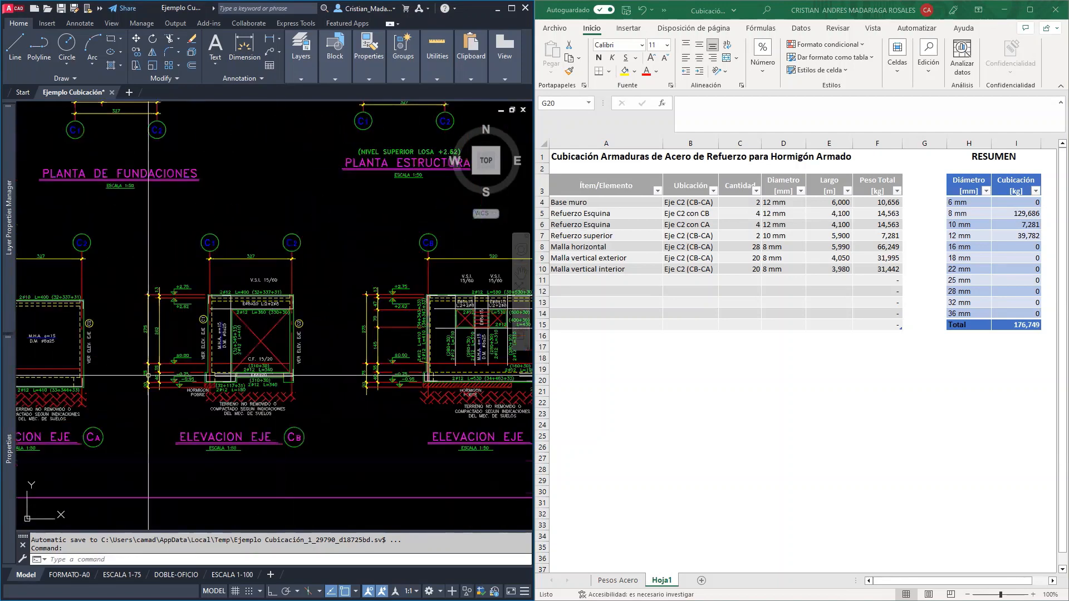
scroll(278, 350, up, 2)
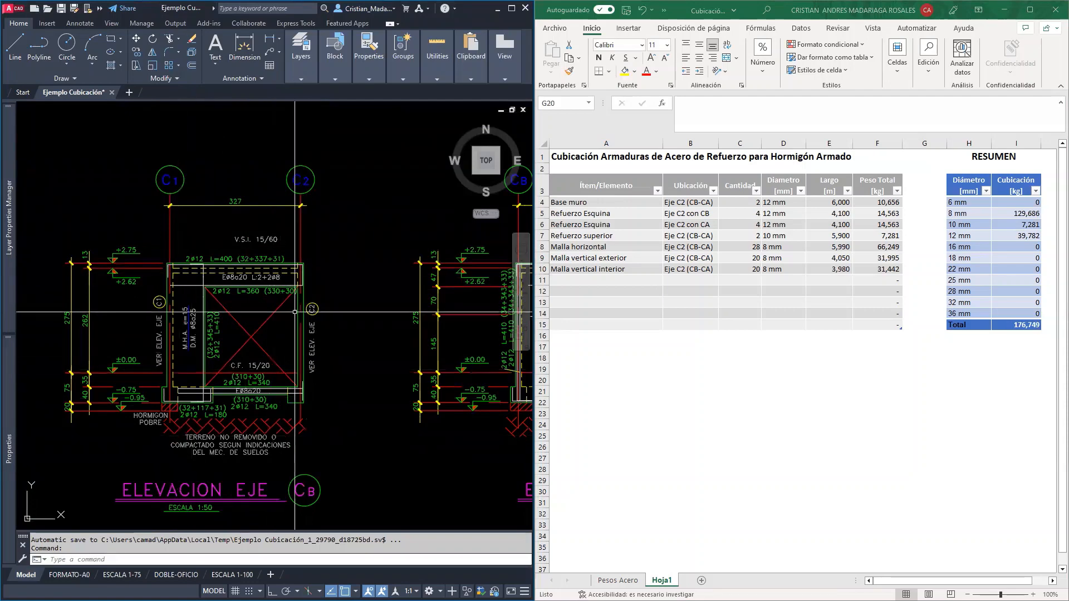
scroll(401, 405, down, 2)
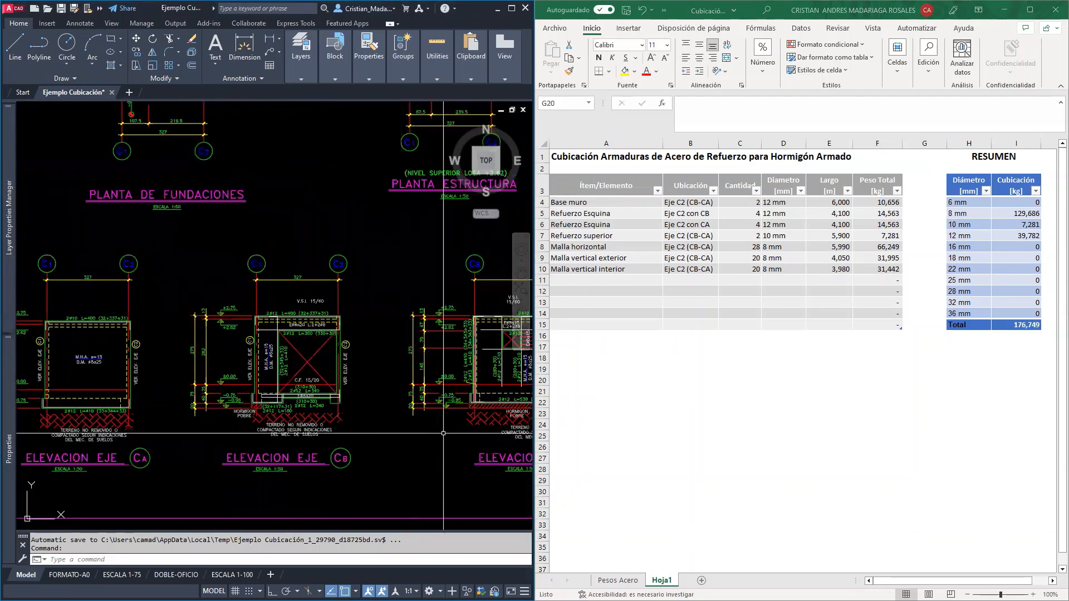
middle_drag(433, 426, 98, 395)
middle_drag(425, 397, 305, 393)
scroll(328, 372, up, 2)
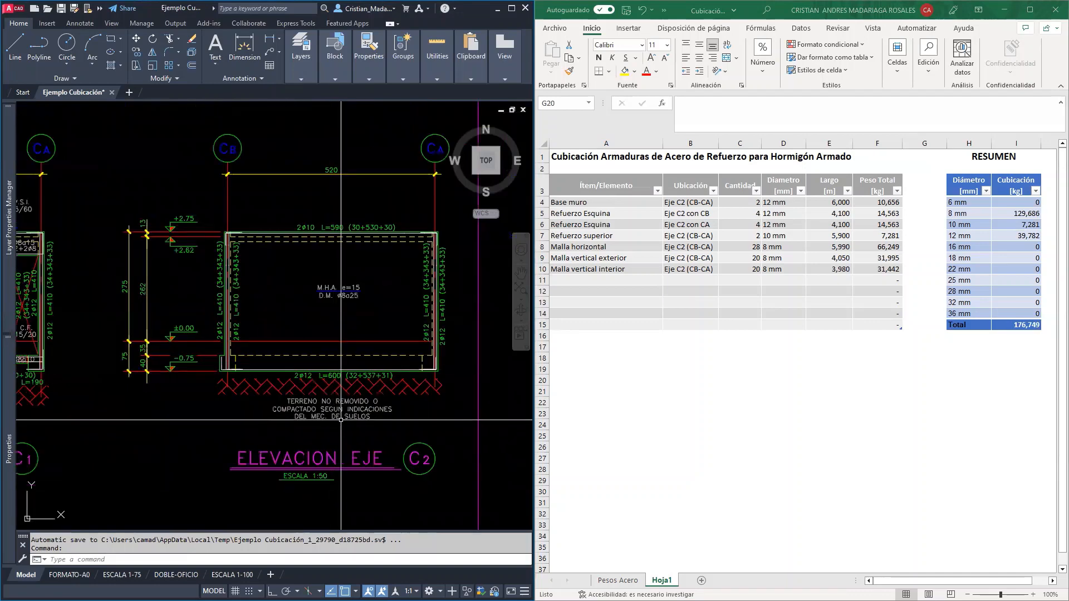